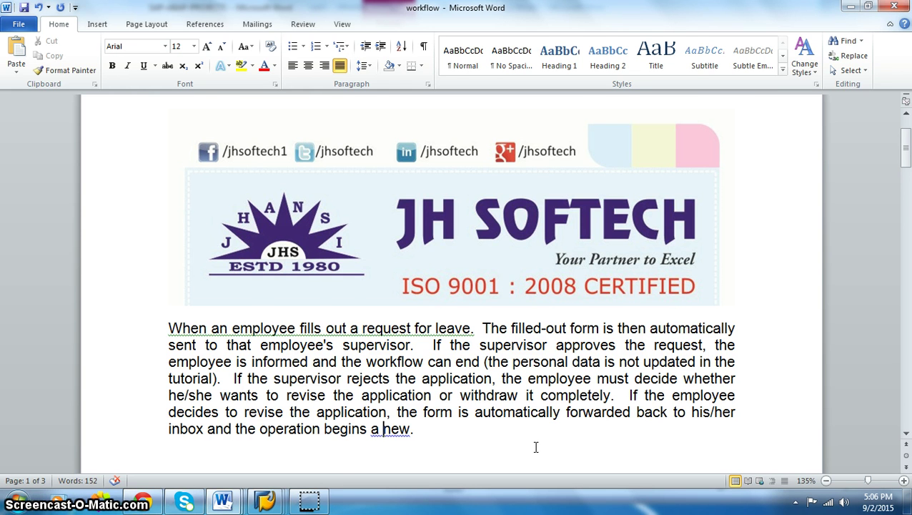
- Examine the workflow document's leave-request description, its flow diagram and the organizational unit data table
{"action": "scroll", "coordinate": [536, 447], "scroll_direction": "down", "scroll_amount": 6}
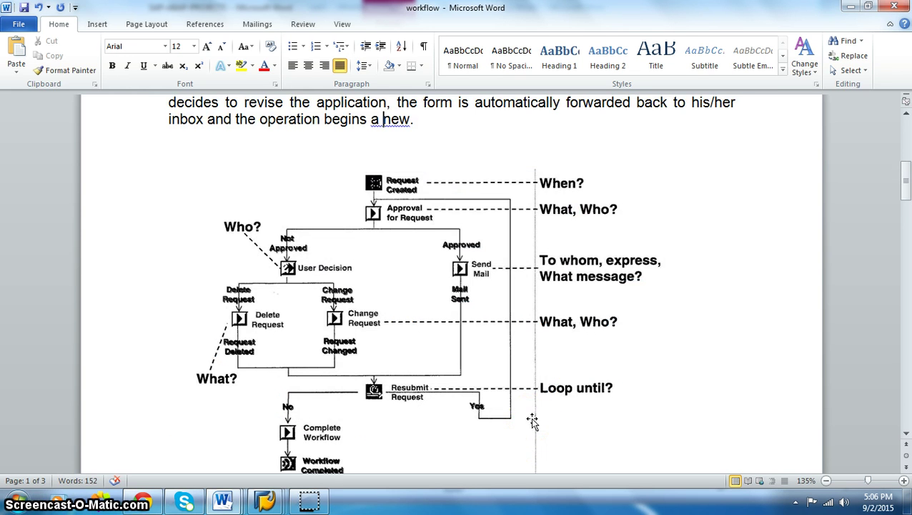
{"action": "scroll", "coordinate": [533, 422], "scroll_direction": "down", "scroll_amount": 1}
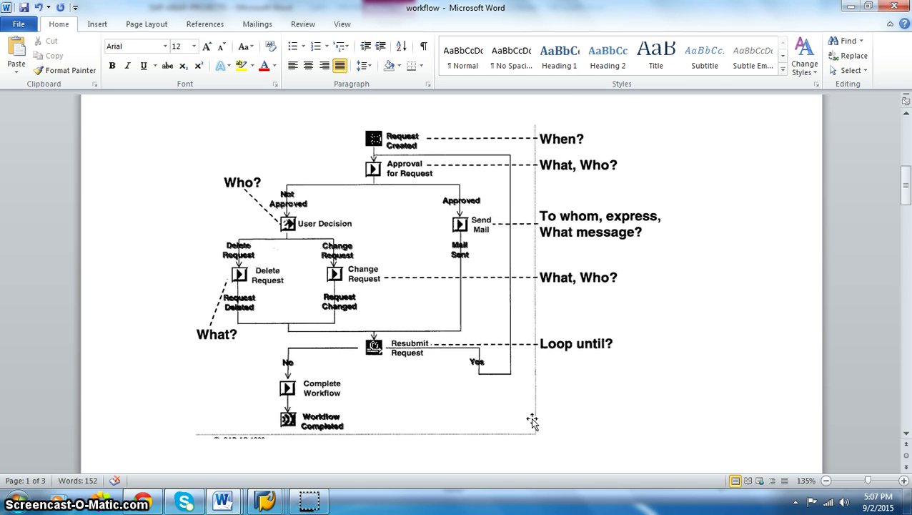
{"action": "scroll", "coordinate": [499, 367], "scroll_direction": "down", "scroll_amount": 5}
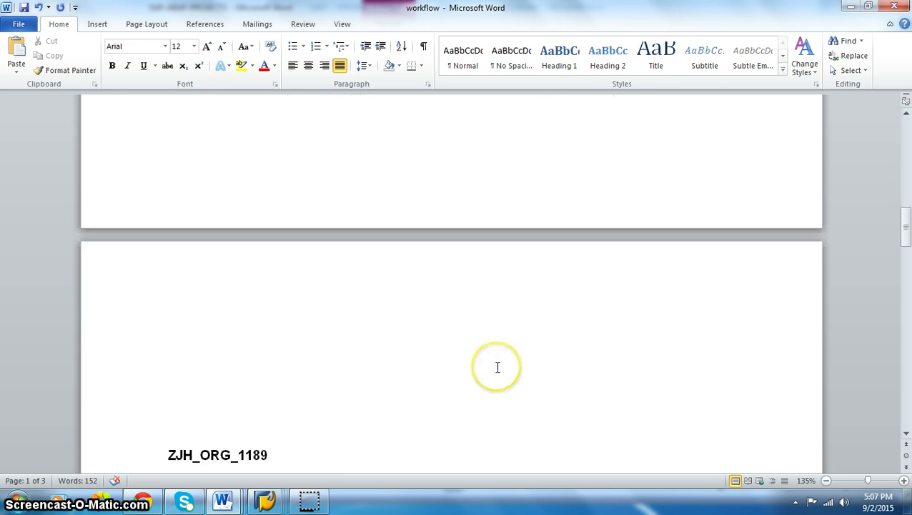
{"action": "scroll", "coordinate": [497, 366], "scroll_direction": "down", "scroll_amount": 3}
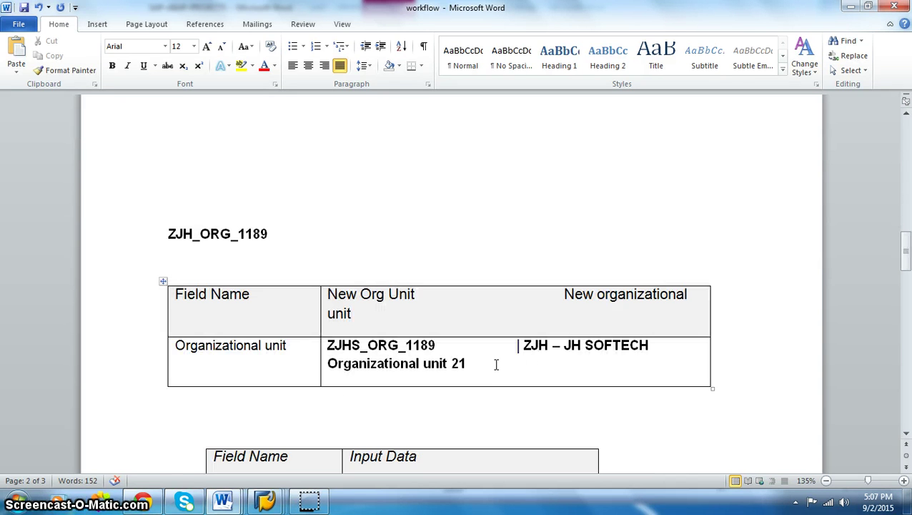
{"action": "scroll", "coordinate": [495, 365], "scroll_direction": "down", "scroll_amount": 2}
{"action": "scroll", "coordinate": [495, 364], "scroll_direction": "up", "scroll_amount": 1}
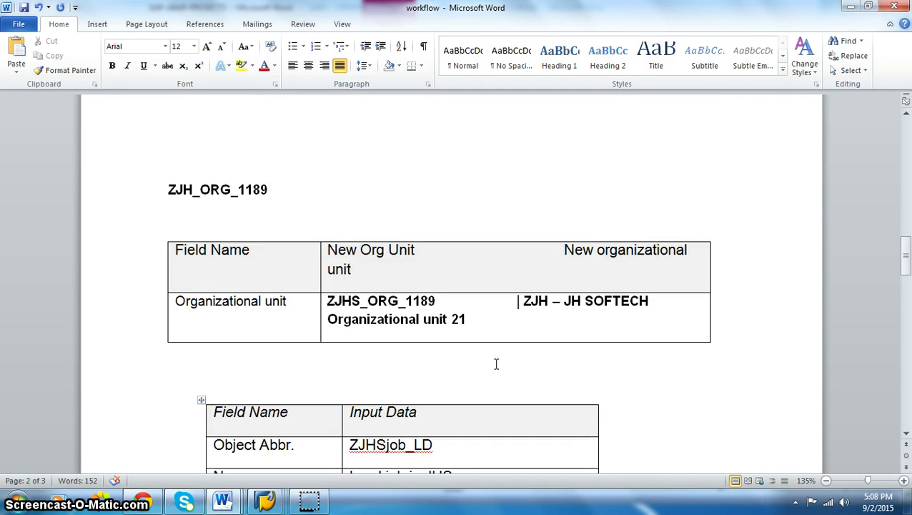
- Switch to SAP, start transaction PPOCW and create a root organizational object valid from 02.09.2015 to 31.12.9999
{"action": "left_click", "coordinate": [394, 369]}
{"action": "left_click", "coordinate": [281, 493]}
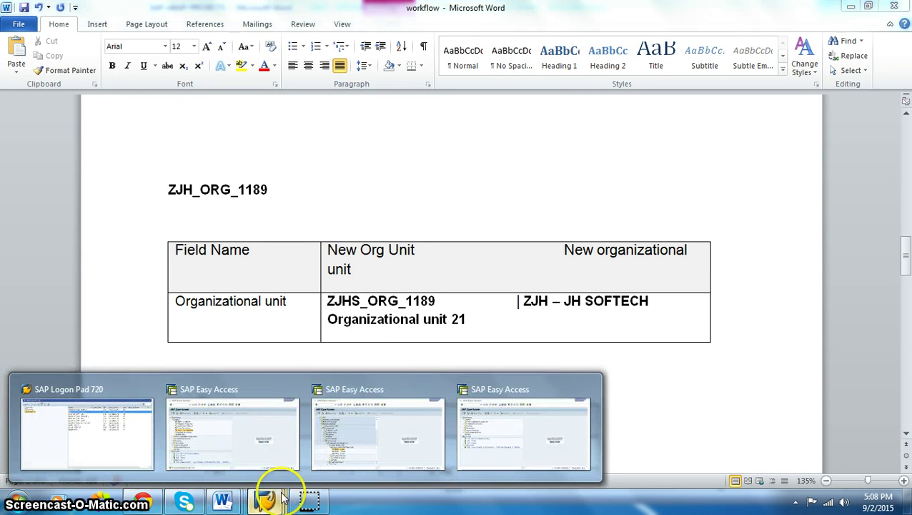
{"action": "left_click", "coordinate": [466, 440]}
{"action": "left_click", "coordinate": [63, 46]}
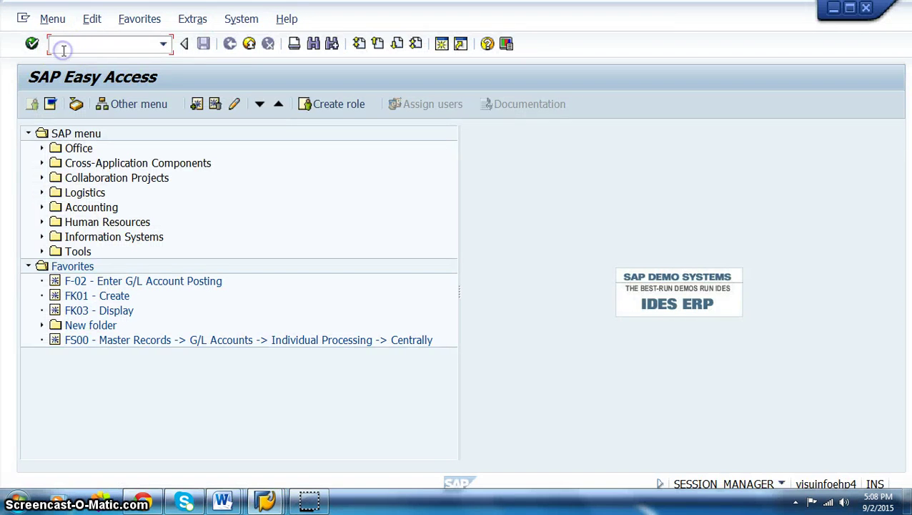
{"action": "type", "text": "ppoc"}
{"action": "key", "text": "Return"}
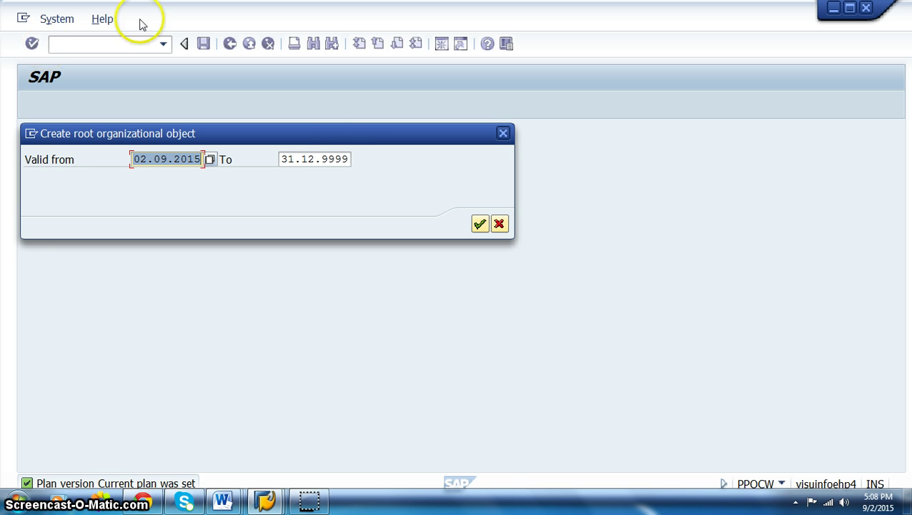
{"action": "left_click", "coordinate": [346, 158]}
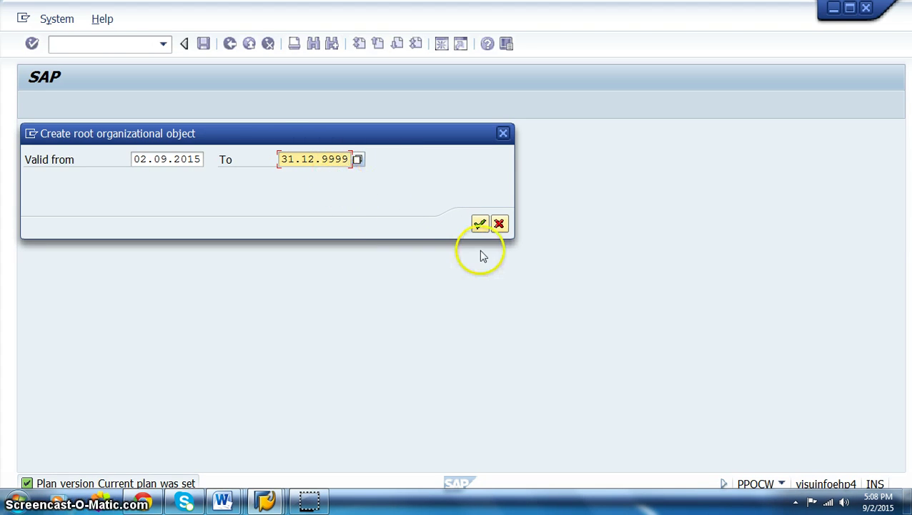
{"action": "left_click", "coordinate": [479, 224]}
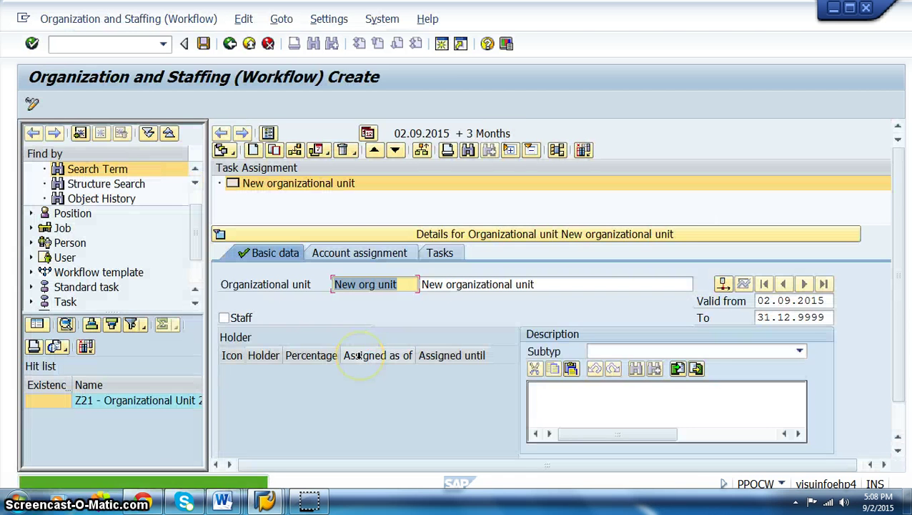
- Copy the code ZJHS_ORG_1189 from the workflow Word document into the organizational unit's abbreviation in SAP
{"action": "mouse_move", "coordinate": [222, 500]}
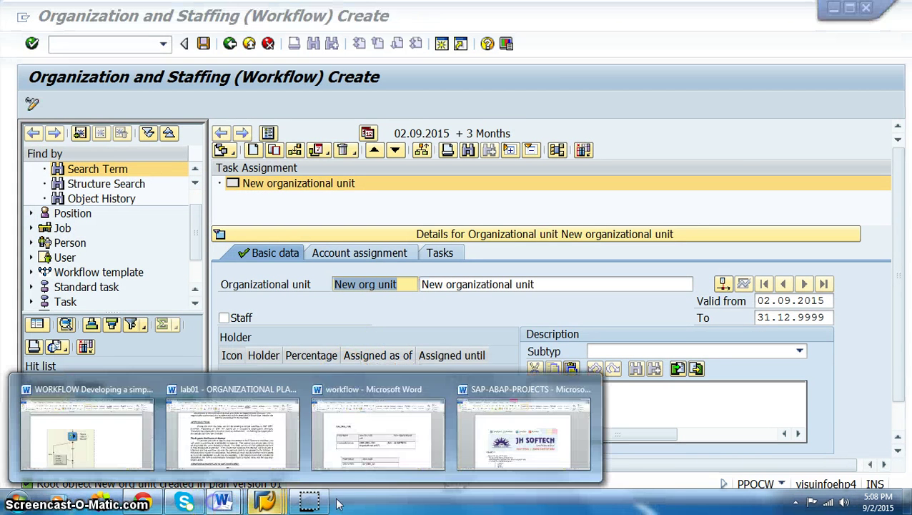
{"action": "left_click", "coordinate": [402, 447]}
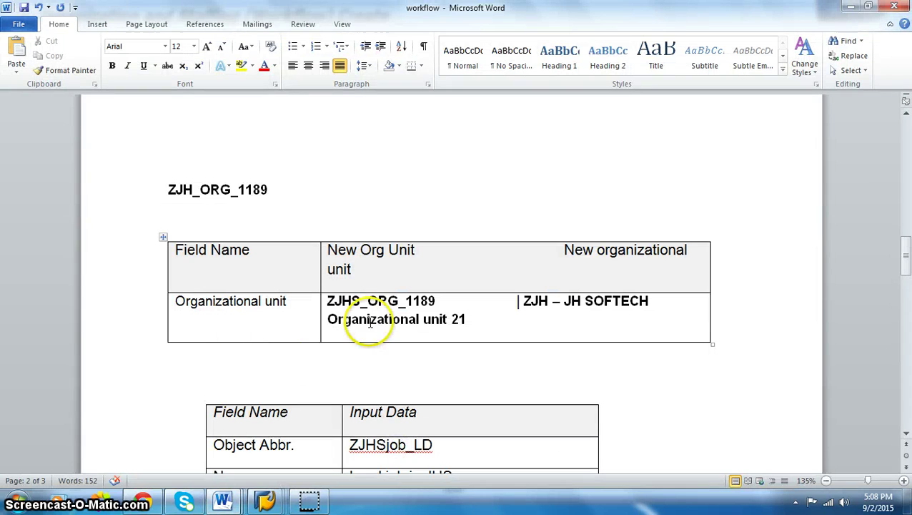
{"action": "left_click_drag", "start_coordinate": [328, 302], "coordinate": [434, 300]}
{"action": "key", "text": "ctrl+c"}
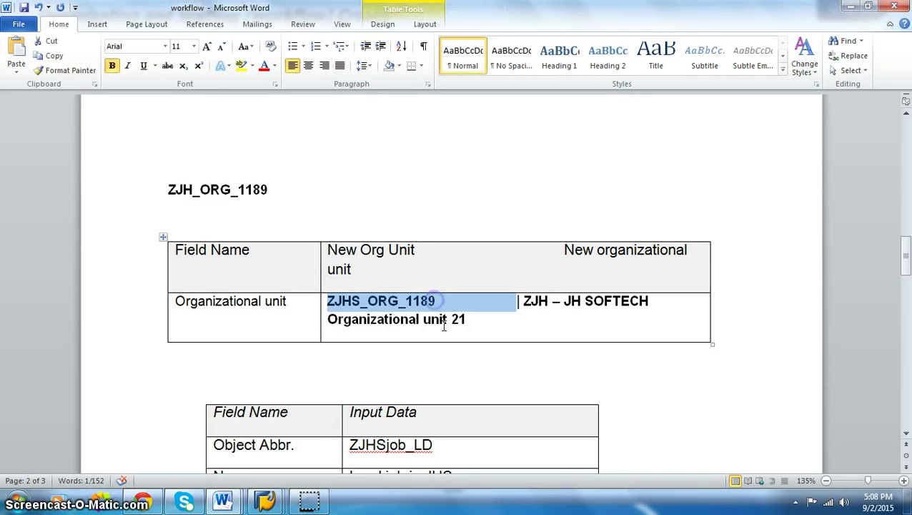
{"action": "scroll", "coordinate": [444, 326], "scroll_direction": "down", "scroll_amount": 10}
{"action": "scroll", "coordinate": [443, 327], "scroll_direction": "up", "scroll_amount": 10}
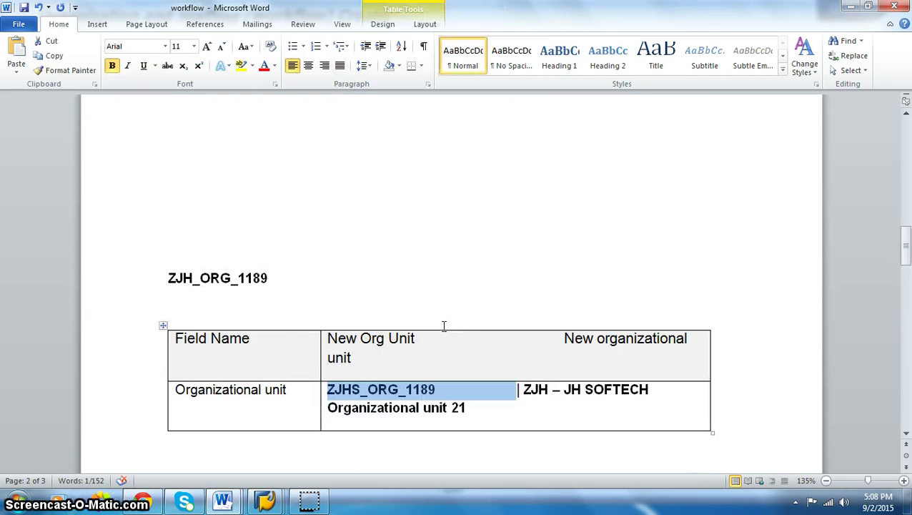
{"action": "scroll", "coordinate": [444, 326], "scroll_direction": "down", "scroll_amount": 1}
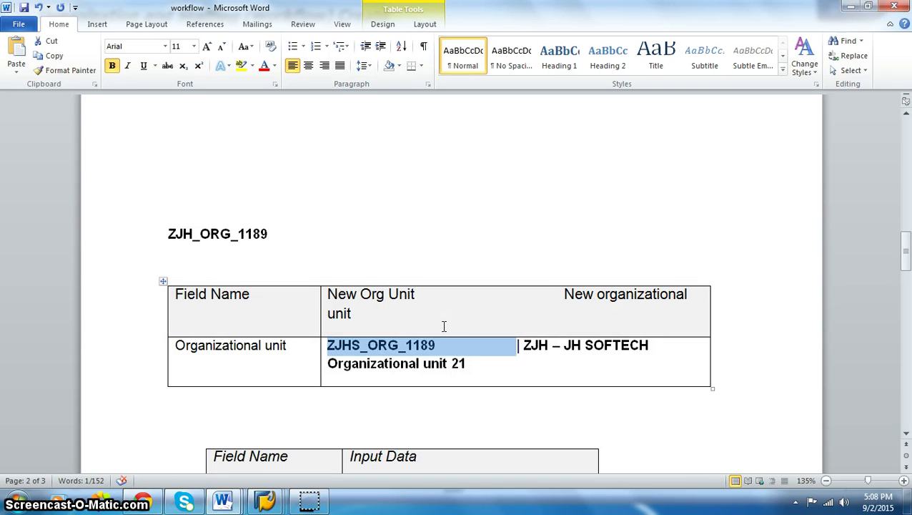
{"action": "key", "text": "alt+Tab"}
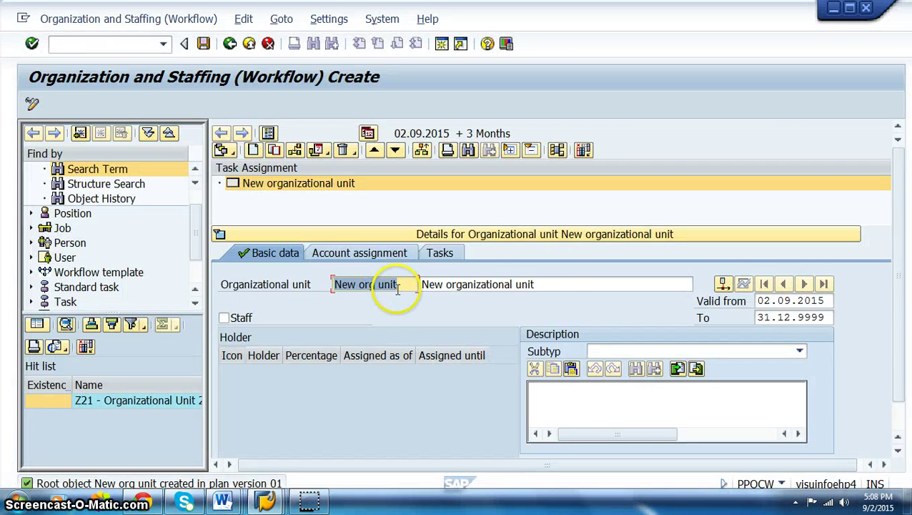
{"action": "key", "text": "alt+Tab"}
{"action": "key", "text": "alt+Tab"}
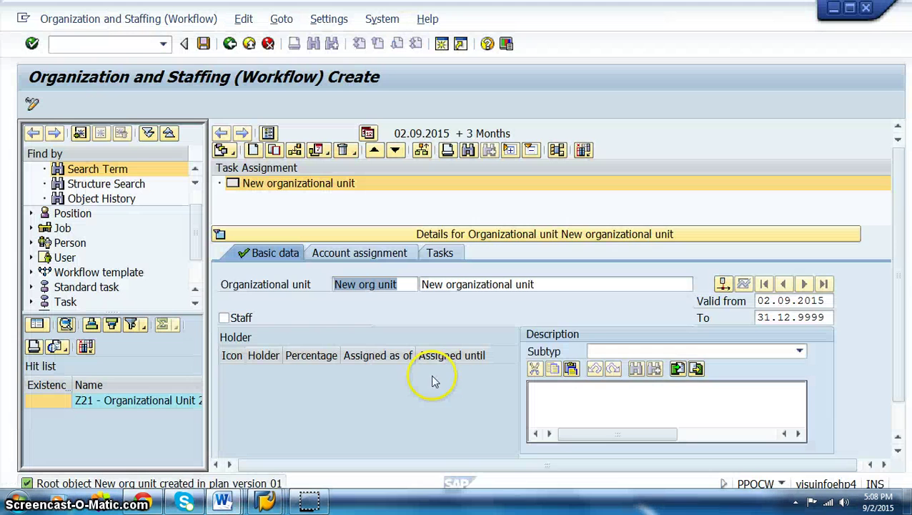
{"action": "key", "text": "ctrl+v"}
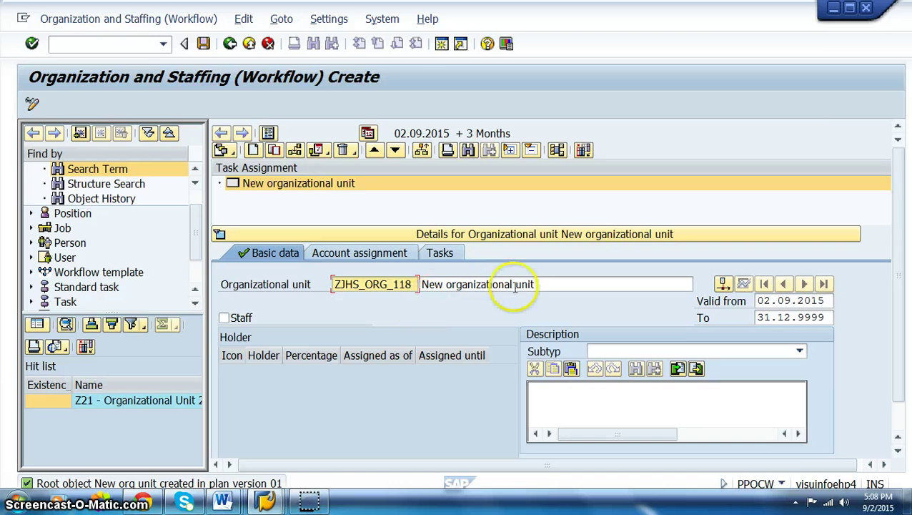
- Replace the organizational unit's name in SAP with "JH SOFTECH Organizational unit 21", copied from the Word document
{"action": "key", "text": "alt+Tab"}
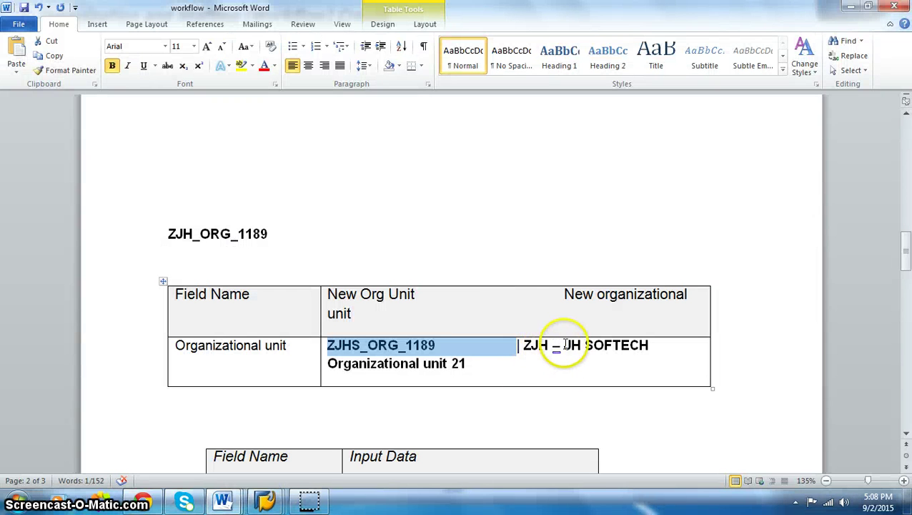
{"action": "left_click_drag", "start_coordinate": [565, 345], "coordinate": [599, 359]}
{"action": "key", "text": "ctrl+c"}
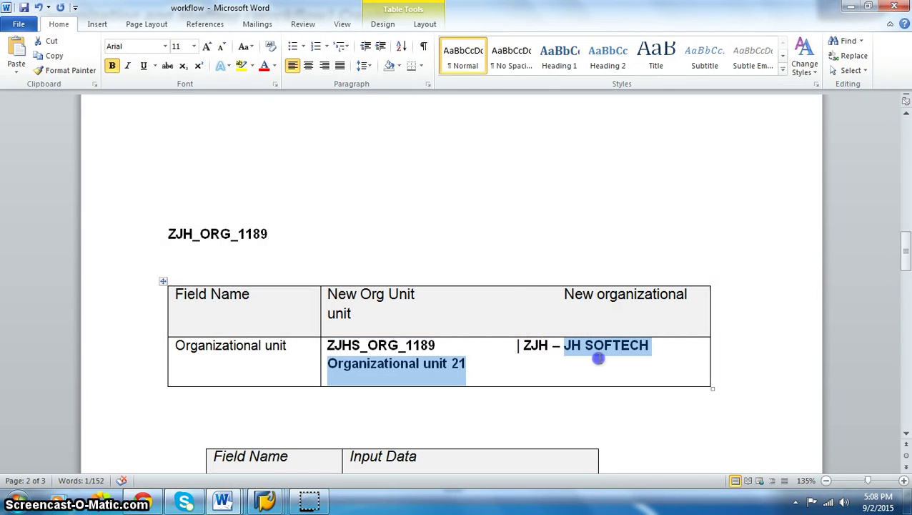
{"action": "key", "text": "alt+Tab"}
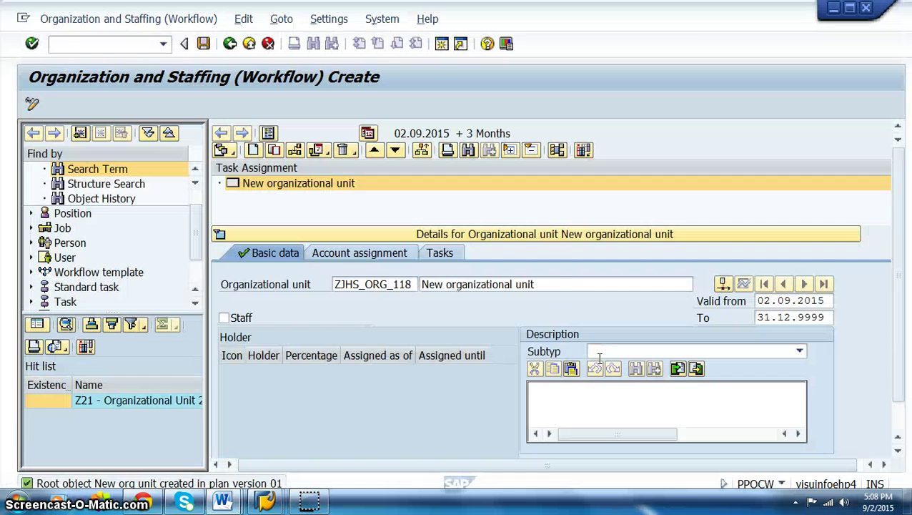
{"action": "left_click", "coordinate": [554, 285]}
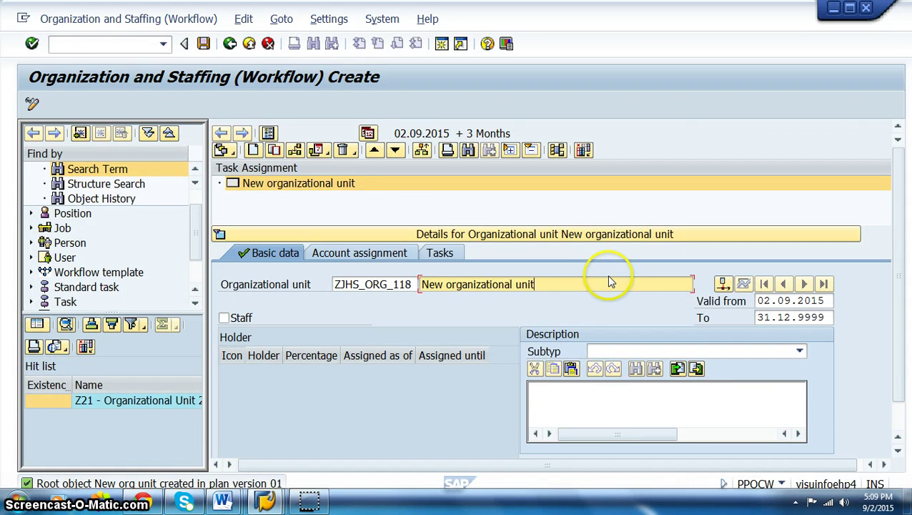
{"action": "key", "text": "BackSpace"}
{"action": "key", "text": "BackSpace"}
{"action": "key", "text": "BackSpace"}
{"action": "key", "text": "BackSpace"}
{"action": "key", "text": "BackSpace"}
{"action": "key", "text": "BackSpace"}
{"action": "key", "text": "BackSpace"}
{"action": "key", "text": "BackSpace"}
{"action": "key", "text": "BackSpace"}
{"action": "key", "text": "BackSpace"}
{"action": "key", "text": "BackSpace"}
{"action": "key", "text": "BackSpace"}
{"action": "key", "text": "BackSpace"}
{"action": "key", "text": "BackSpace"}
{"action": "key", "text": "BackSpace"}
{"action": "key", "text": "BackSpace"}
{"action": "key", "text": "BackSpace"}
{"action": "key", "text": "BackSpace"}
{"action": "key", "text": "BackSpace"}
{"action": "key", "text": "BackSpace"}
{"action": "key", "text": "ctrl+v"}
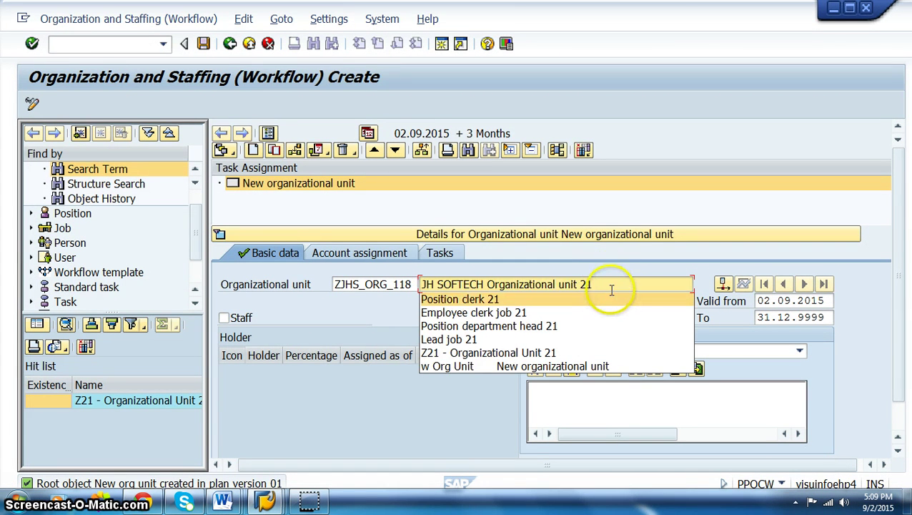
- Save the organizational unit with its new abbreviation and name
{"action": "key", "text": "alt+Tab"}
{"action": "key", "text": "alt+Tab"}
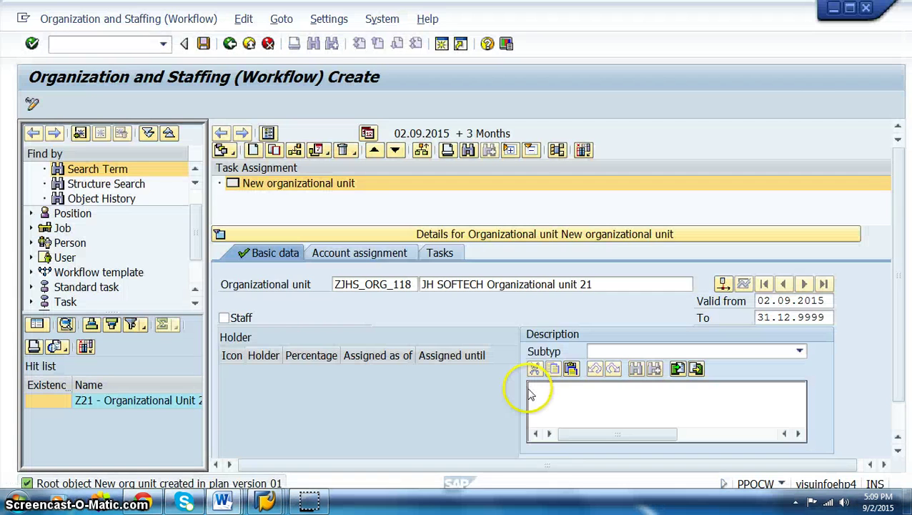
{"action": "key", "text": "alt+Tab"}
{"action": "key", "text": "alt+Tab"}
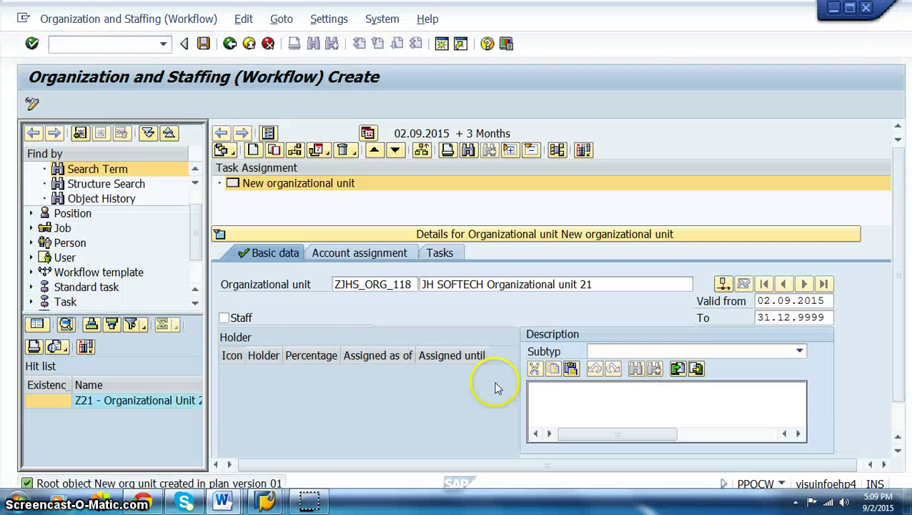
{"action": "left_click", "coordinate": [204, 44]}
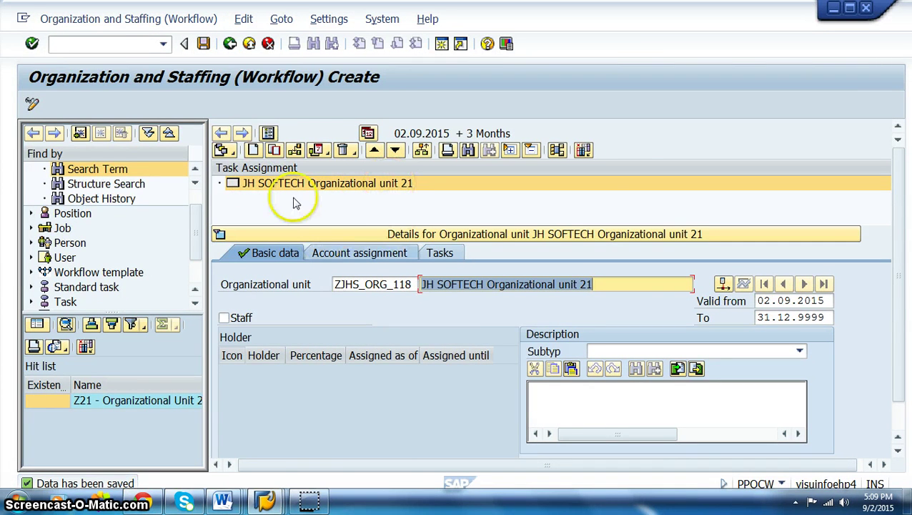
{"action": "key", "text": "alt+Tab"}
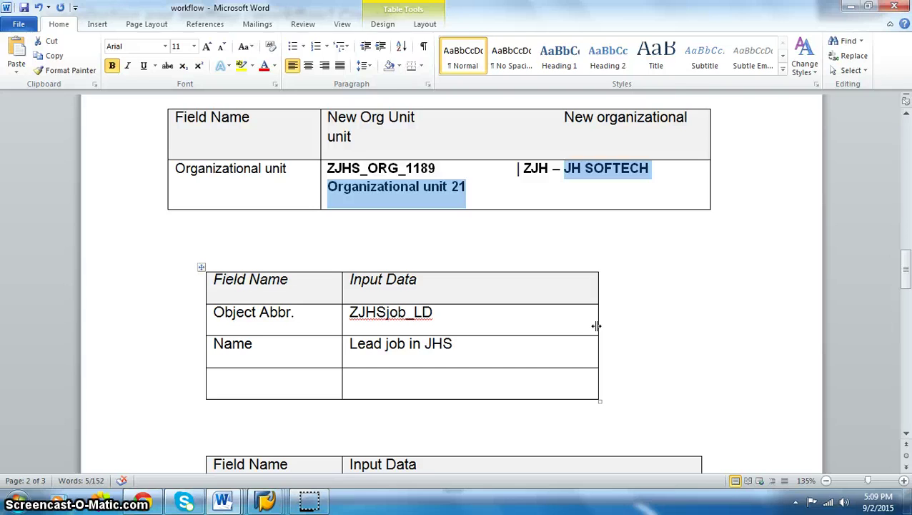
{"action": "key", "text": "alt+Tab"}
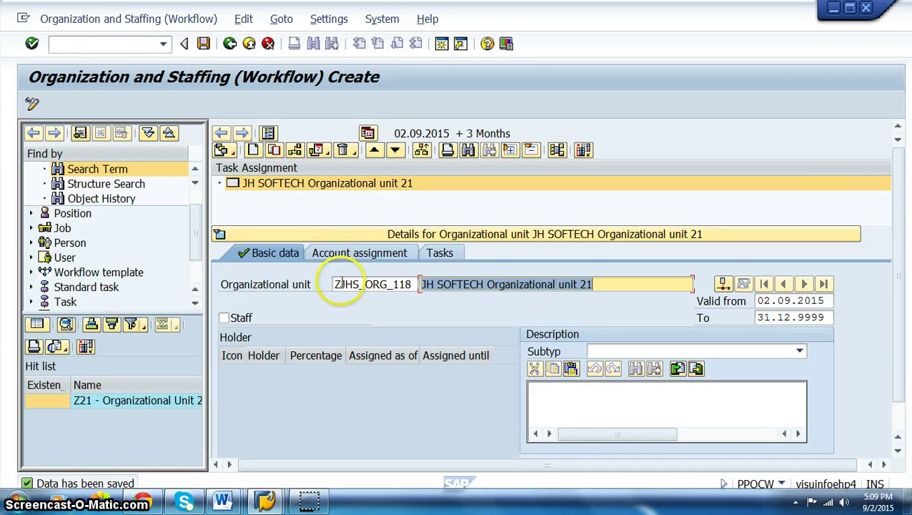
{"action": "left_click", "coordinate": [228, 152]}
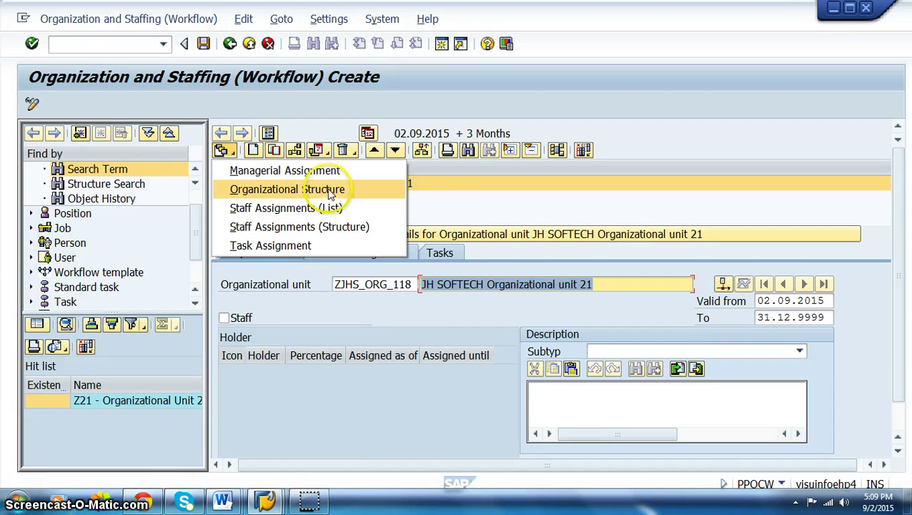
{"action": "left_click", "coordinate": [415, 192]}
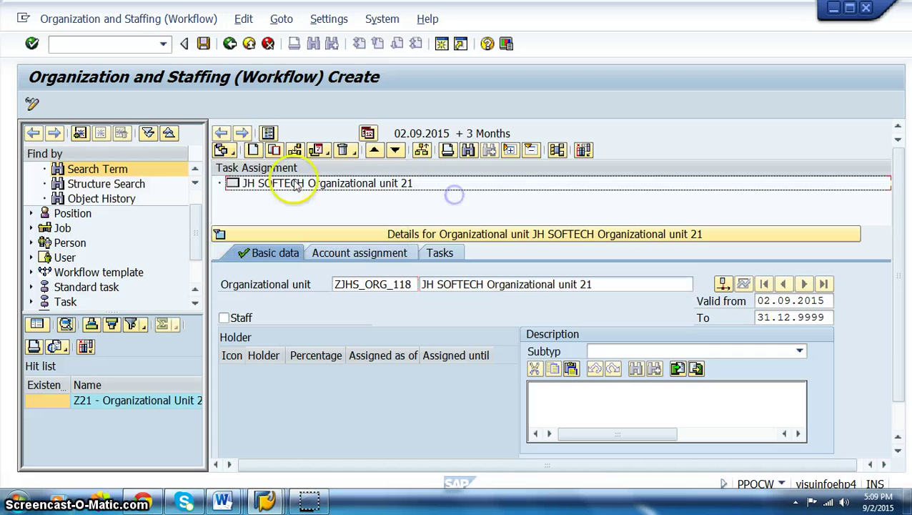
{"action": "left_click", "coordinate": [255, 150]}
{"action": "left_click", "coordinate": [468, 441]}
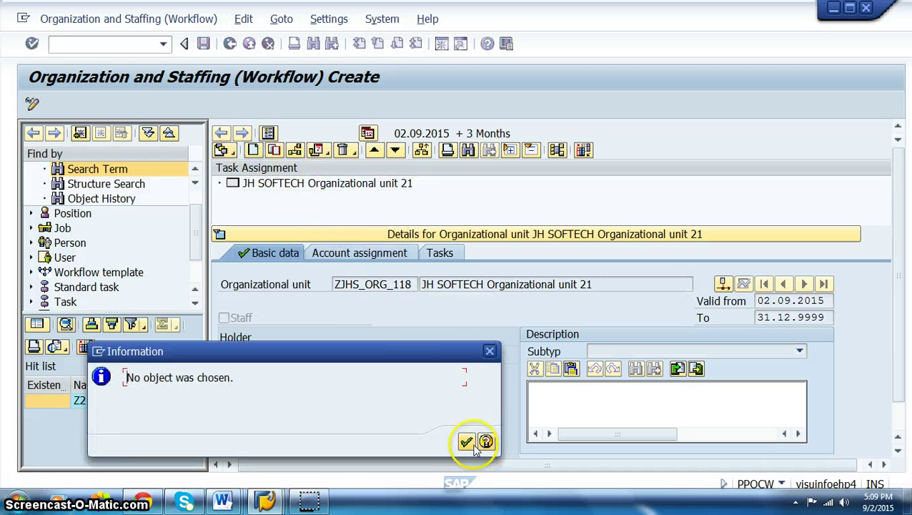
- Create a job under JH SOFTECH Organizational unit 21 using the "Is described by" Job relationship
{"action": "left_click", "coordinate": [318, 183]}
{"action": "left_click", "coordinate": [253, 149]}
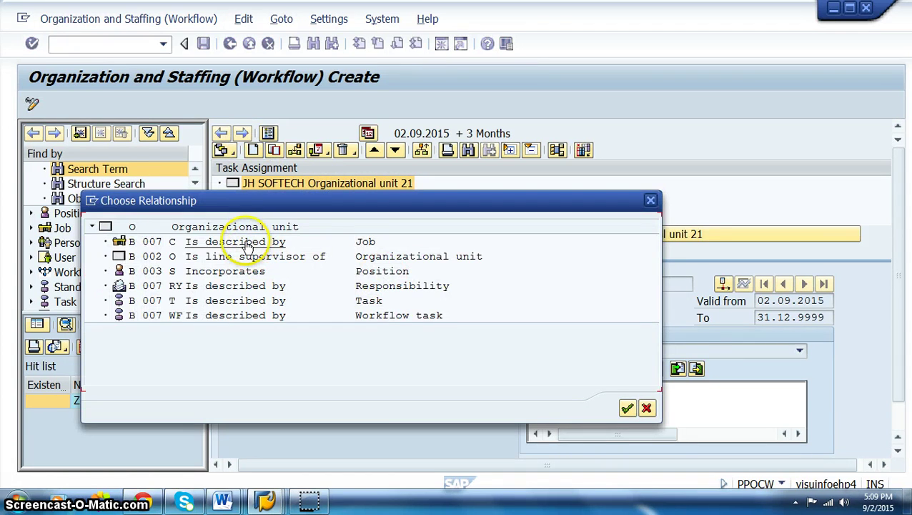
{"action": "left_click", "coordinate": [246, 245]}
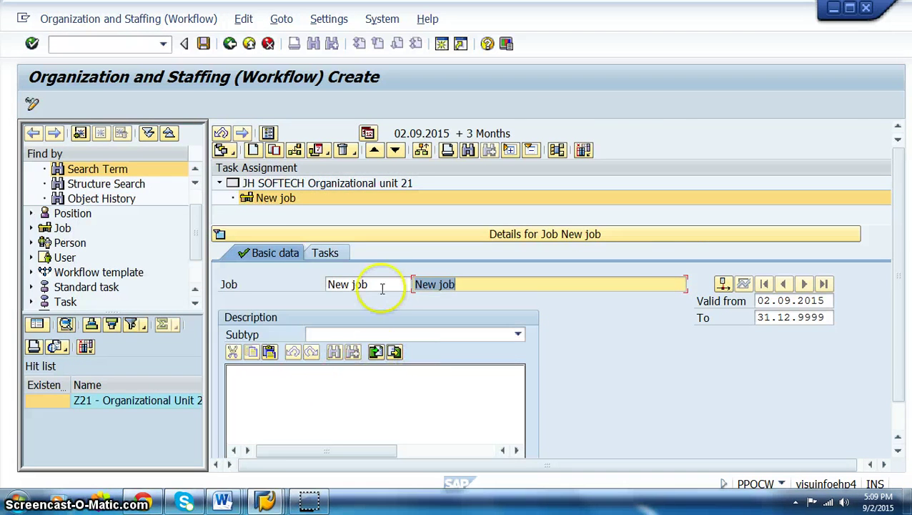
- Set the new job's abbreviation in SAP to ZJHSjob_LD, as listed under Object Abbr. in the workflow Word document
{"action": "left_click", "coordinate": [386, 286]}
{"action": "key", "text": "alt+Tab"}
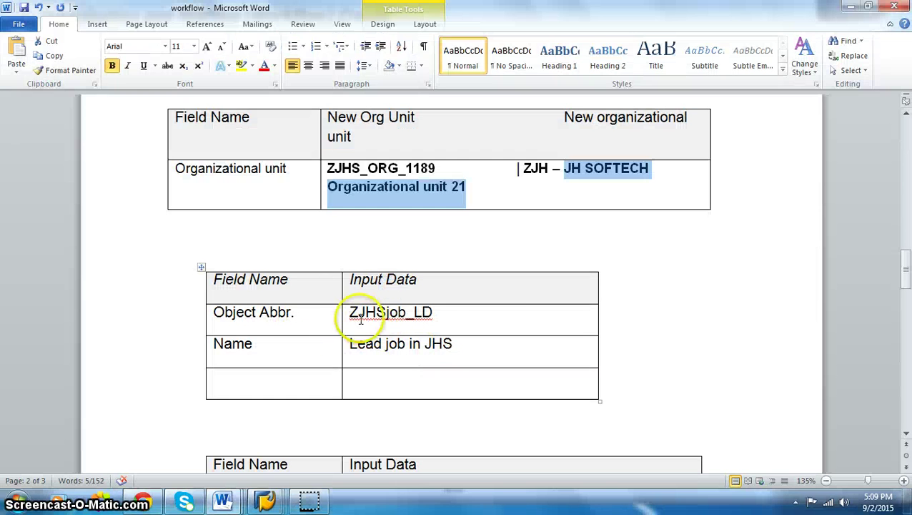
{"action": "left_click_drag", "start_coordinate": [350, 313], "coordinate": [445, 313]}
{"action": "left_click", "coordinate": [445, 313]}
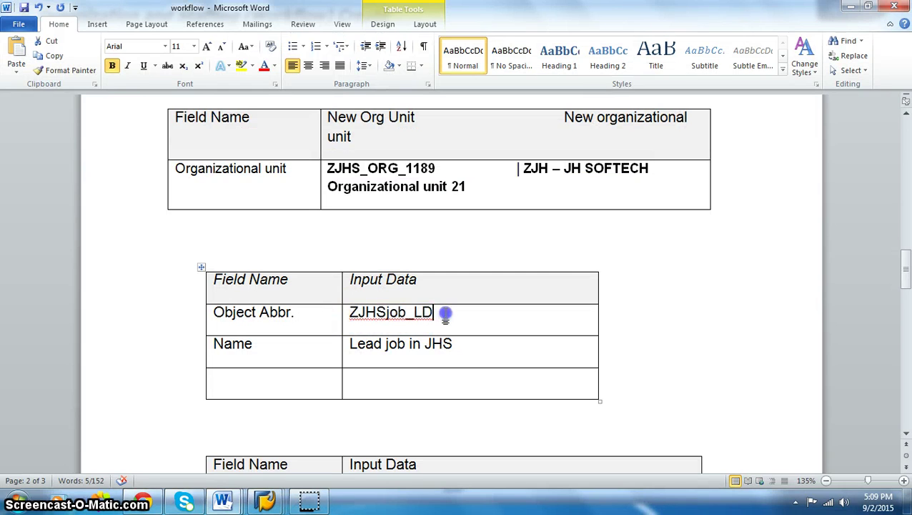
{"action": "key", "text": "alt+Tab"}
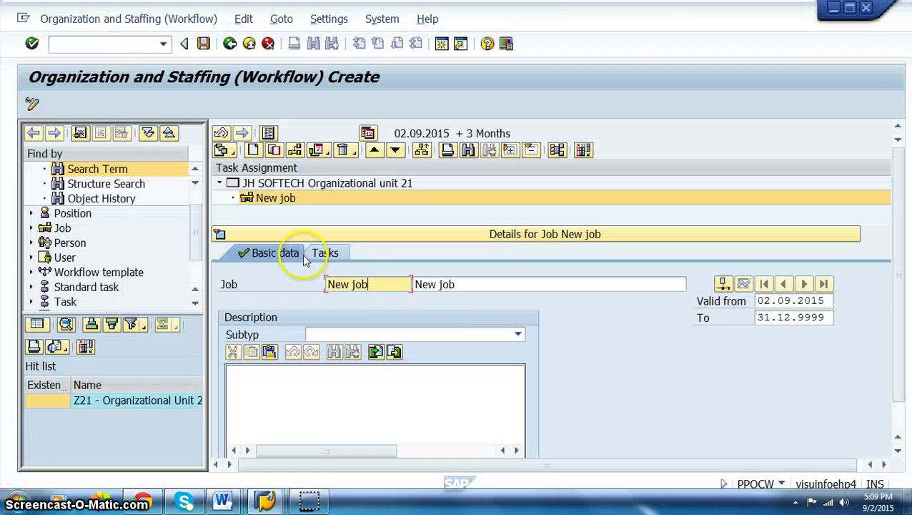
{"action": "left_click", "coordinate": [368, 285]}
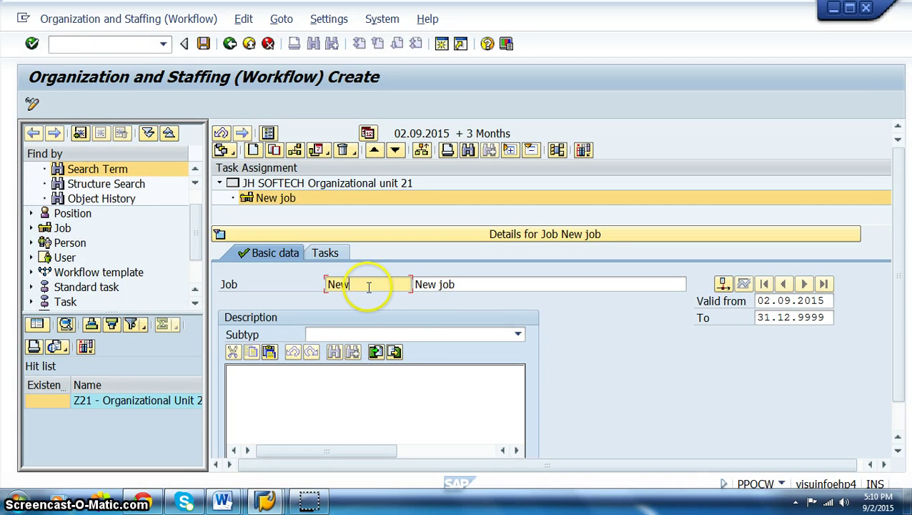
{"action": "key", "text": "BackSpace"}
{"action": "key", "text": "BackSpace"}
{"action": "key", "text": "BackSpace"}
{"action": "type", "text": "ZJHS"}
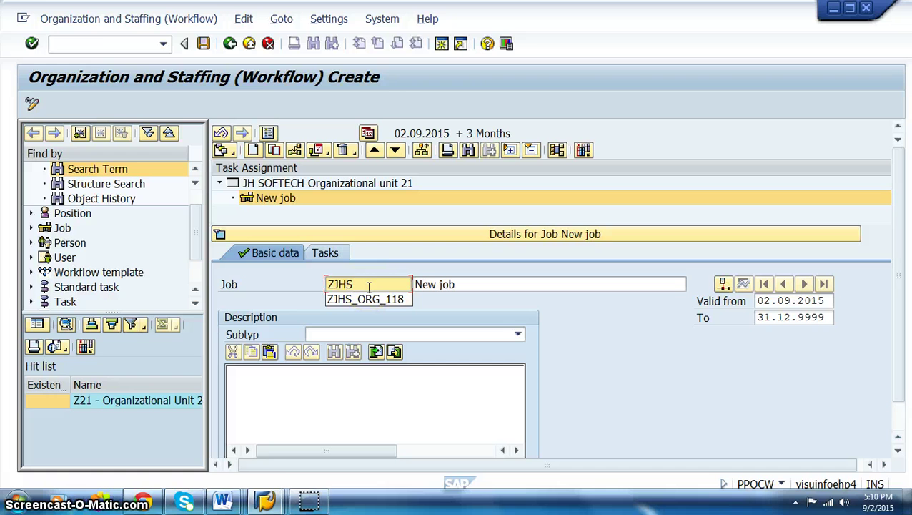
{"action": "key", "text": "alt+Tab"}
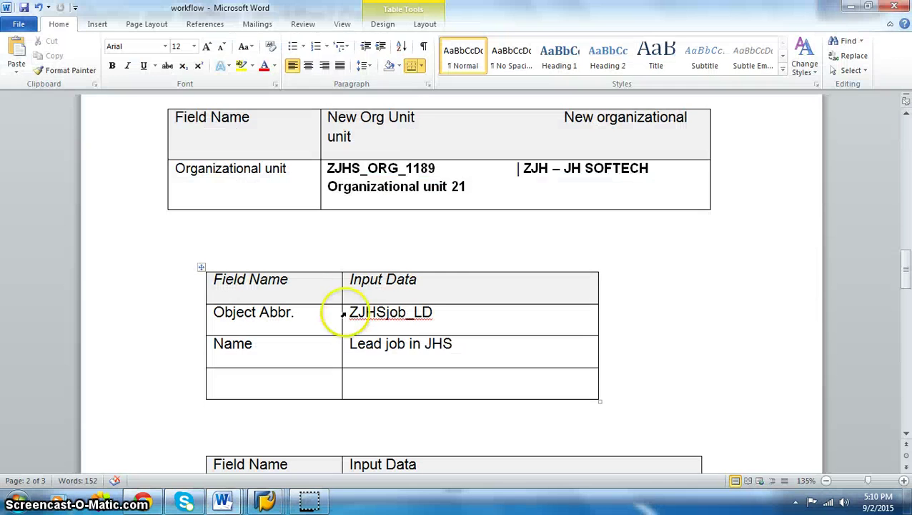
{"action": "key", "text": "alt+Tab"}
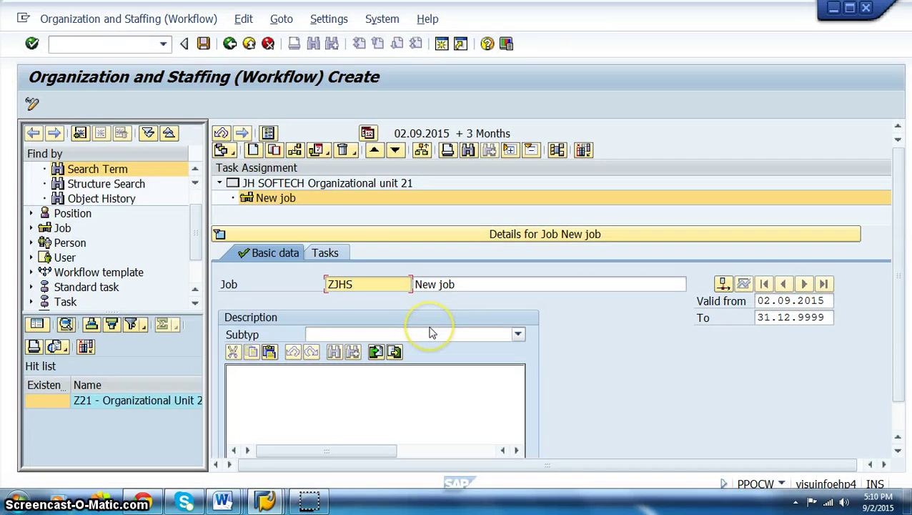
{"action": "type", "text": "job_LD"}
{"action": "key", "text": "Tab"}
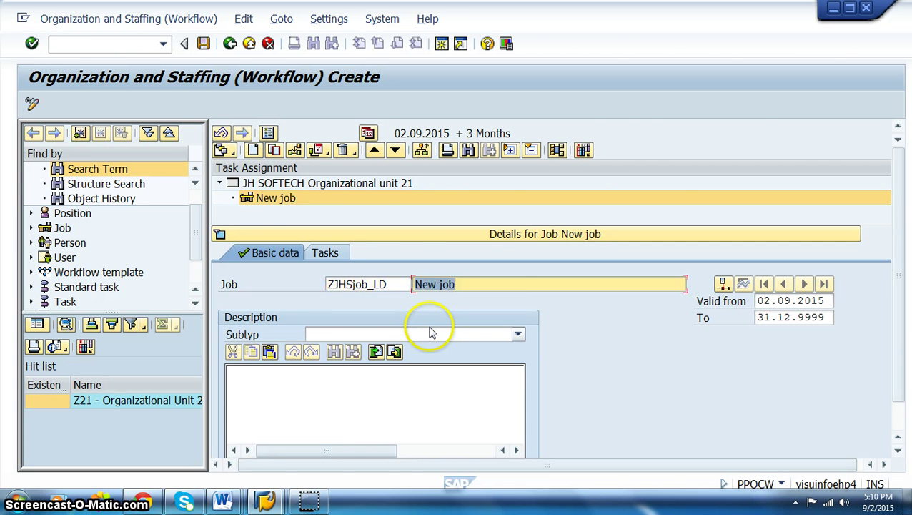
- Name the job "Lead Job in JHS" following the Word document and save it
{"action": "key", "text": "alt+Tab"}
{"action": "key", "text": "alt+Tab"}
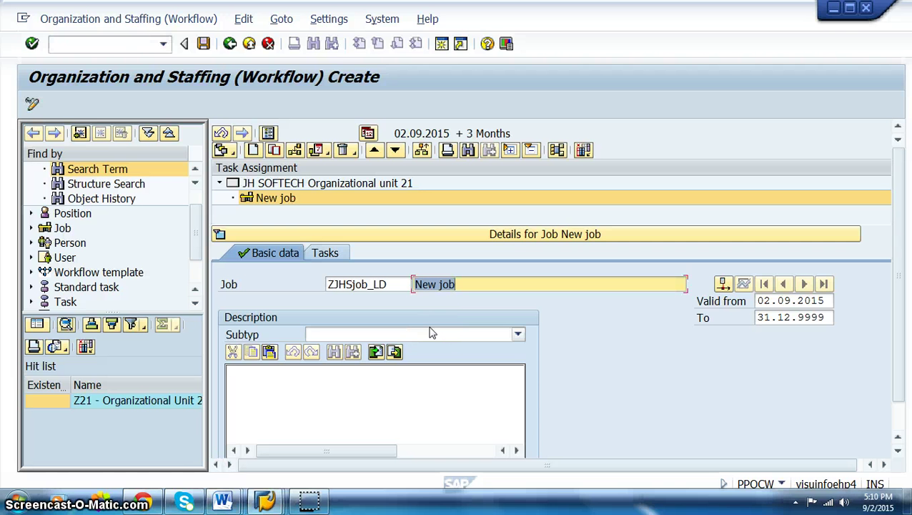
{"action": "type", "text": "Le"}
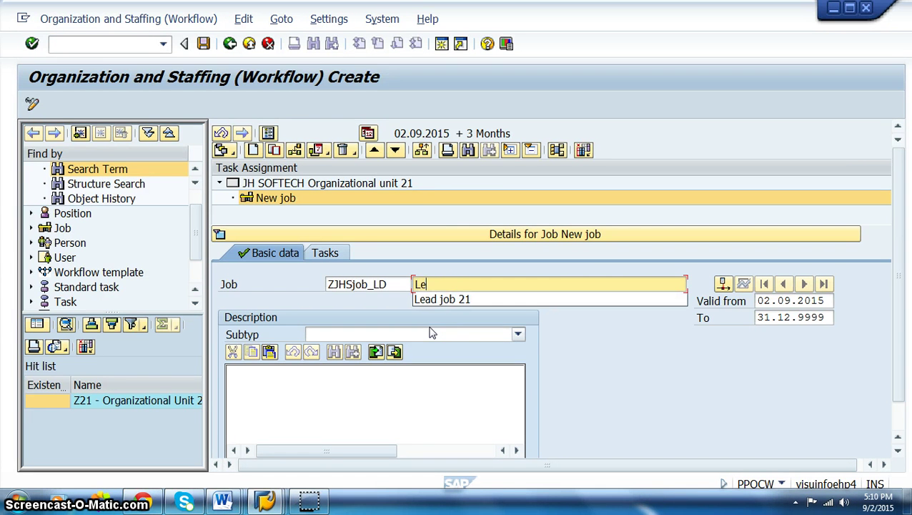
{"action": "type", "text": "ad Job i"}
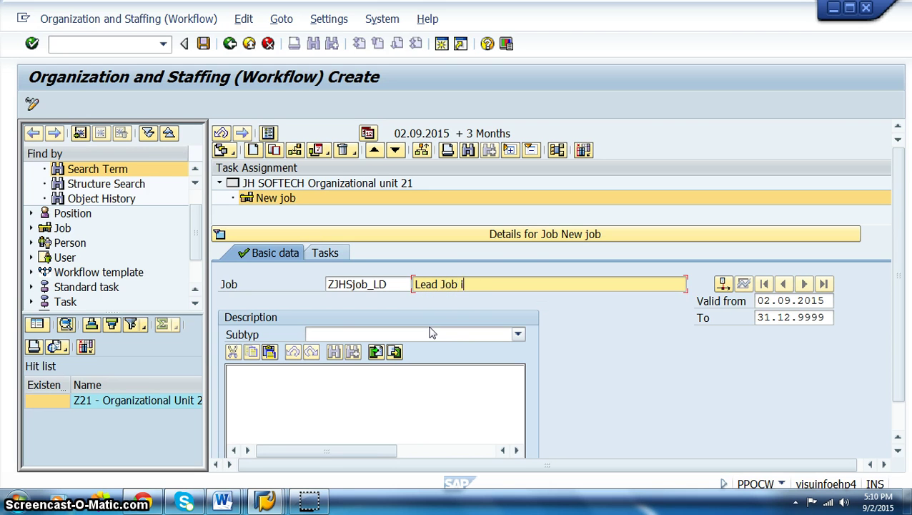
{"action": "type", "text": "n JHS"}
{"action": "key", "text": "Return"}
{"action": "left_click", "coordinate": [185, 111]}
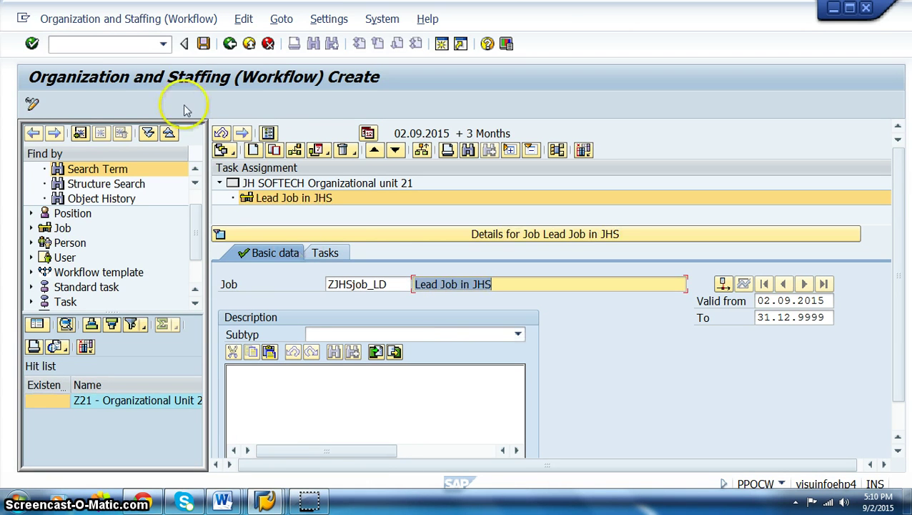
{"action": "left_click", "coordinate": [204, 44]}
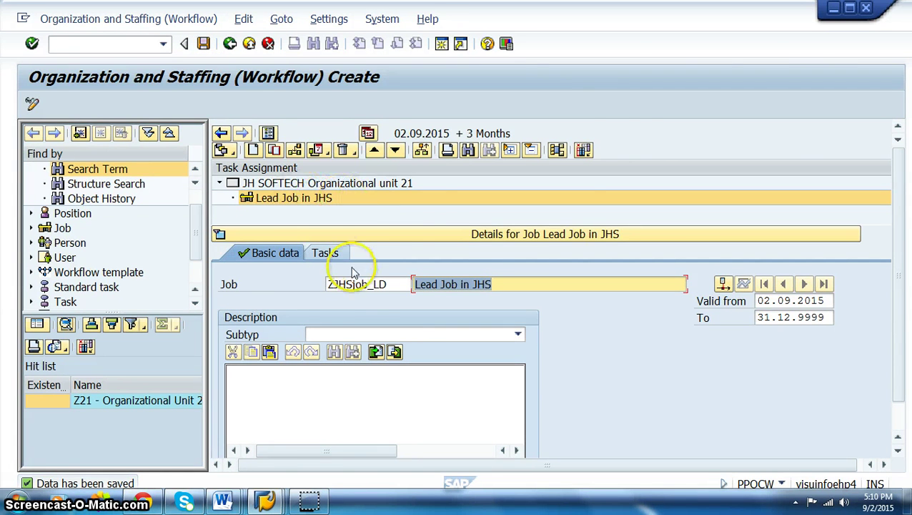
- Check the position data in the Word document and create a position in SAP's Staff Assignments (List) view for the organizational unit
{"action": "key", "text": "alt+Tab"}
{"action": "scroll", "coordinate": [322, 383], "scroll_direction": "down", "scroll_amount": 4}
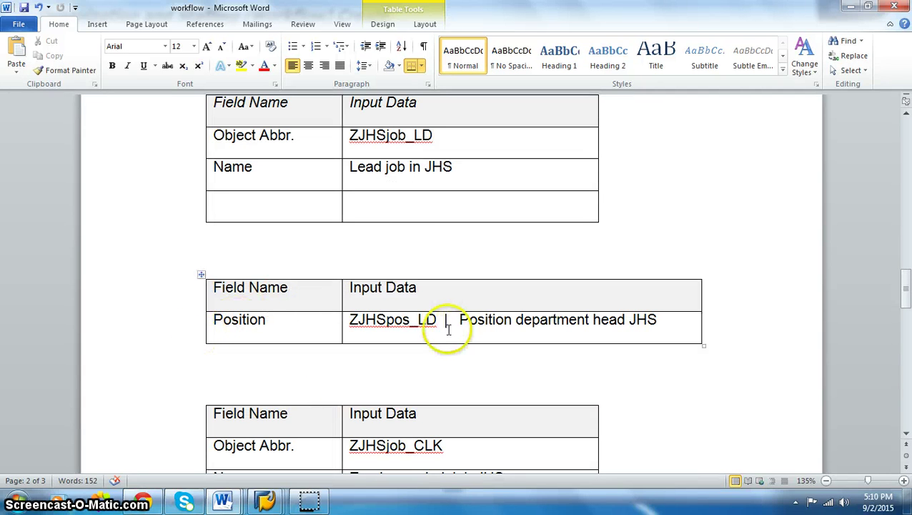
{"action": "scroll", "coordinate": [414, 291], "scroll_direction": "up", "scroll_amount": 2}
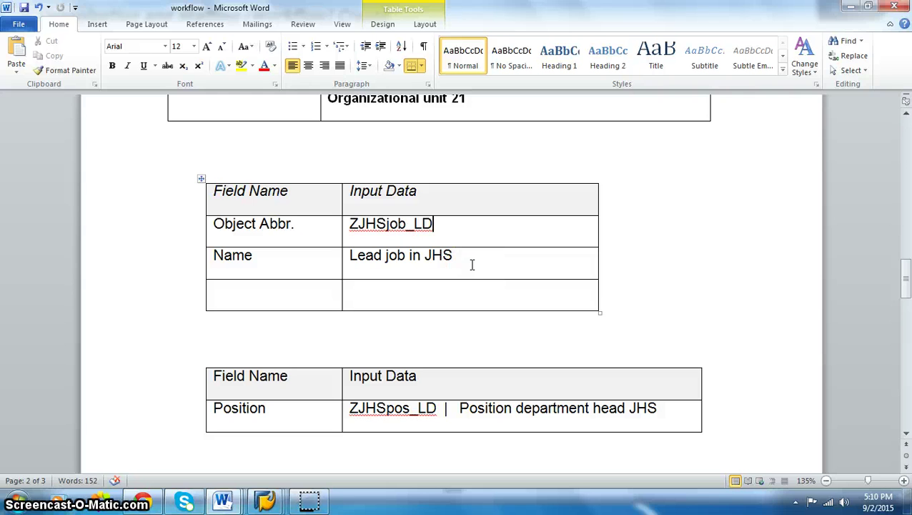
{"action": "key", "text": "Up"}
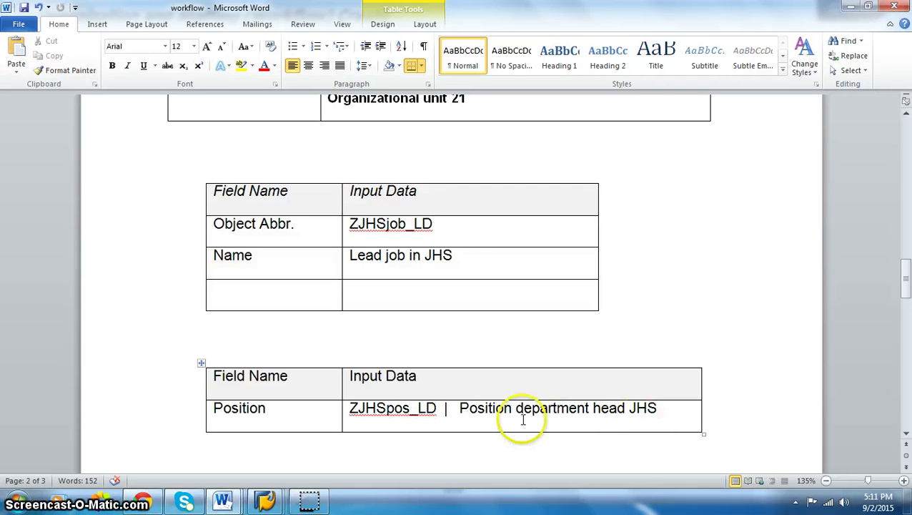
{"action": "key", "text": "alt+Tab"}
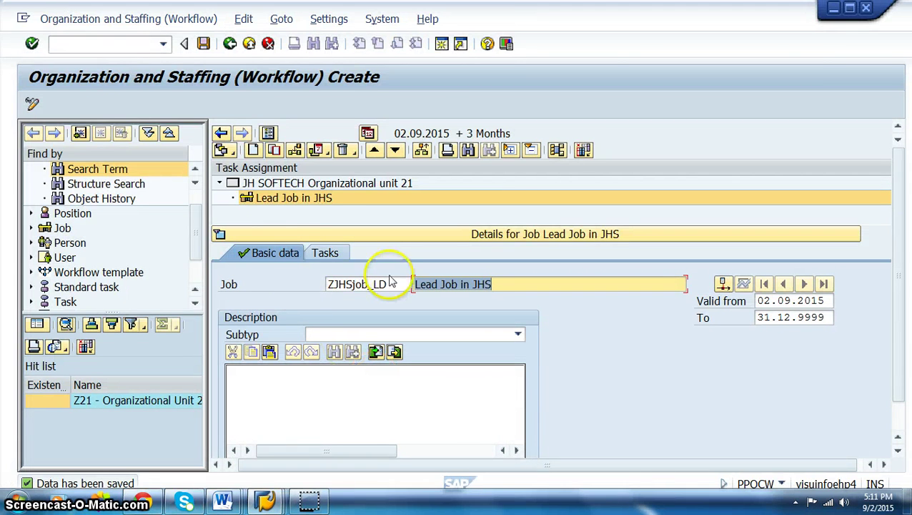
{"action": "key", "text": "alt+Tab"}
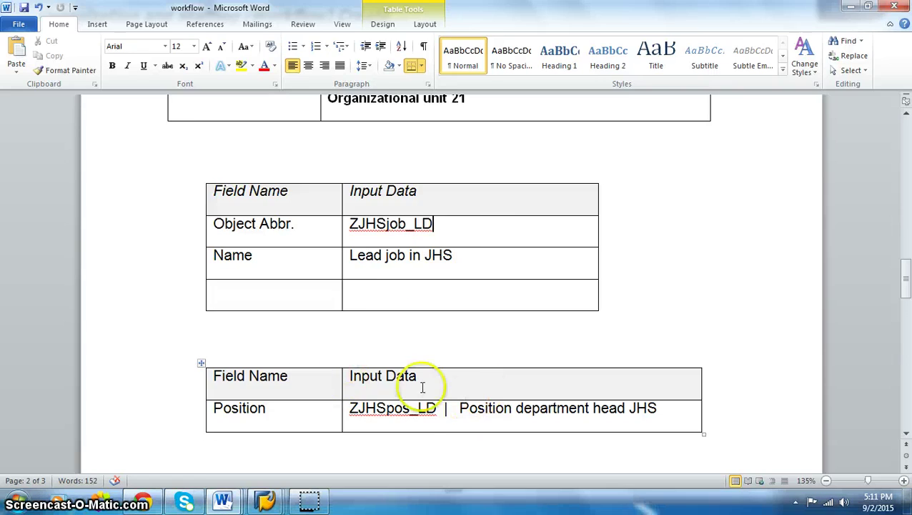
{"action": "key", "text": "alt+Tab"}
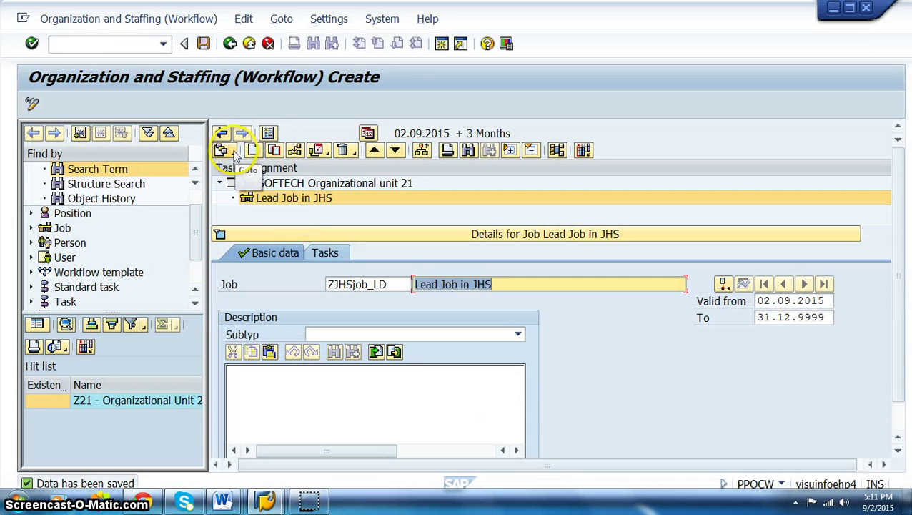
{"action": "left_click", "coordinate": [226, 150]}
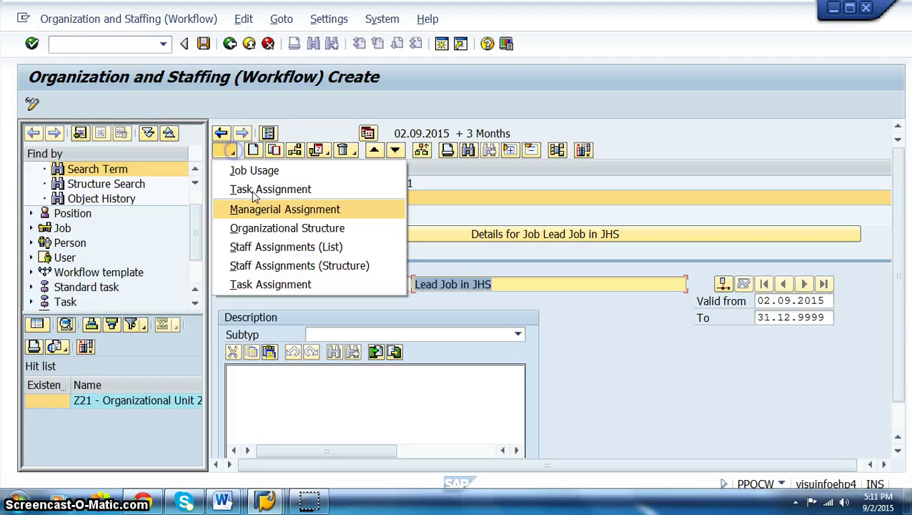
{"action": "left_click", "coordinate": [274, 247]}
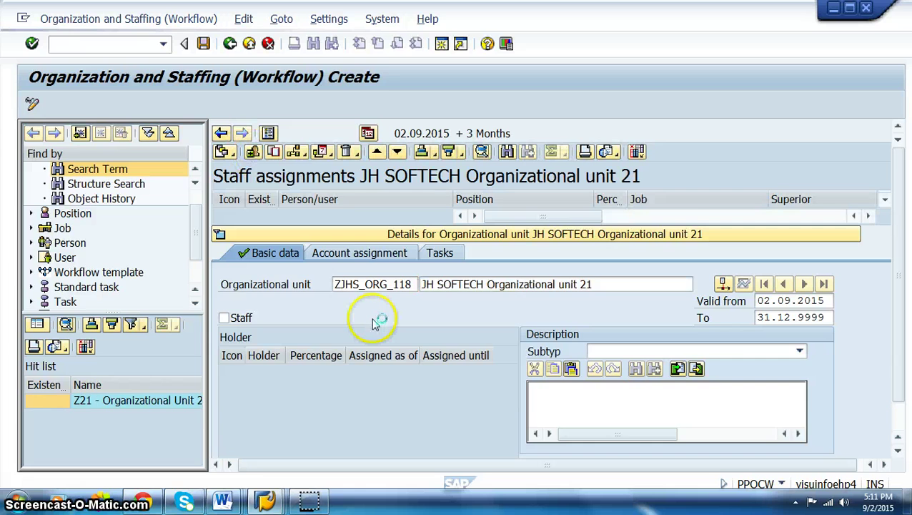
- Replace the new position's abbreviation with ZJHSpos_LD, copied from the Word document
{"action": "left_click", "coordinate": [397, 284]}
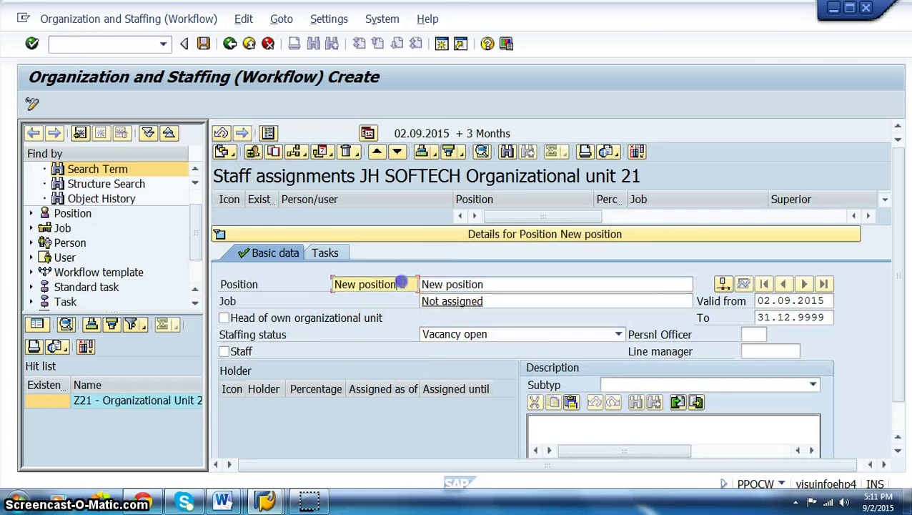
{"action": "key", "text": "alt+Tab"}
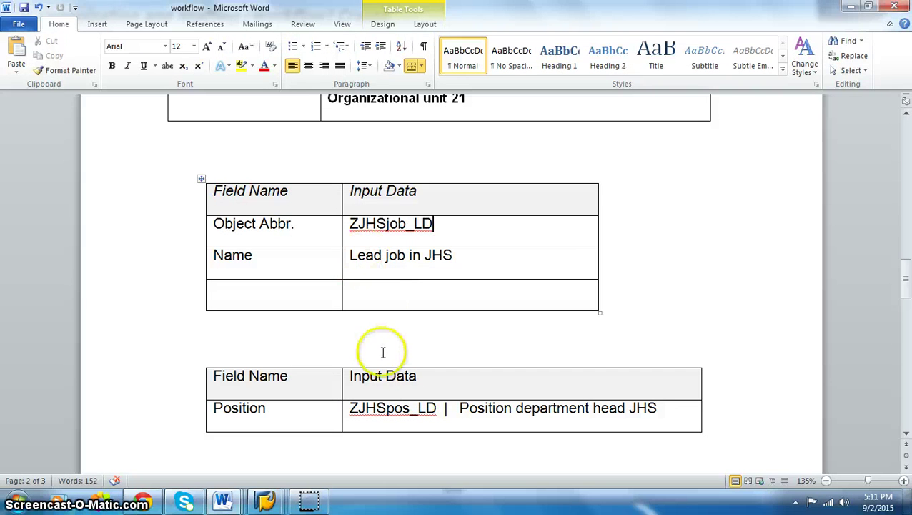
{"action": "left_click_drag", "start_coordinate": [351, 427], "coordinate": [432, 406]}
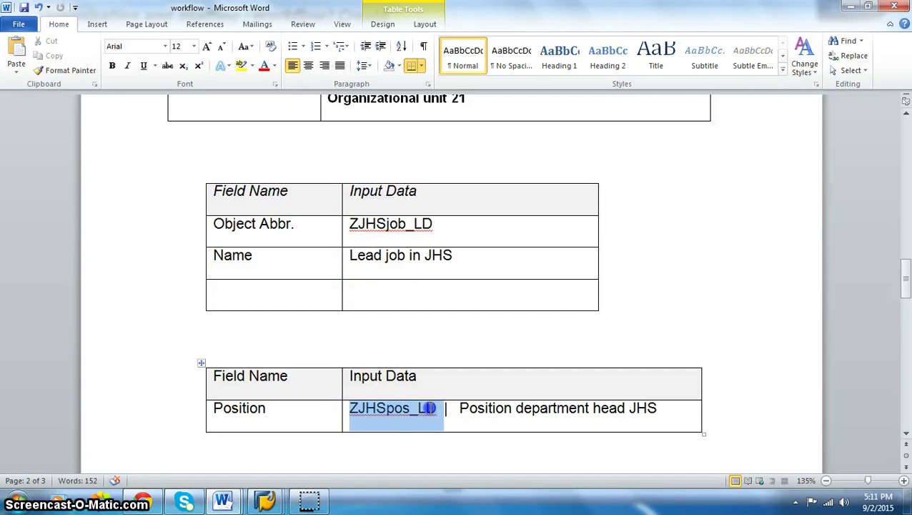
{"action": "key", "text": "alt+Tab"}
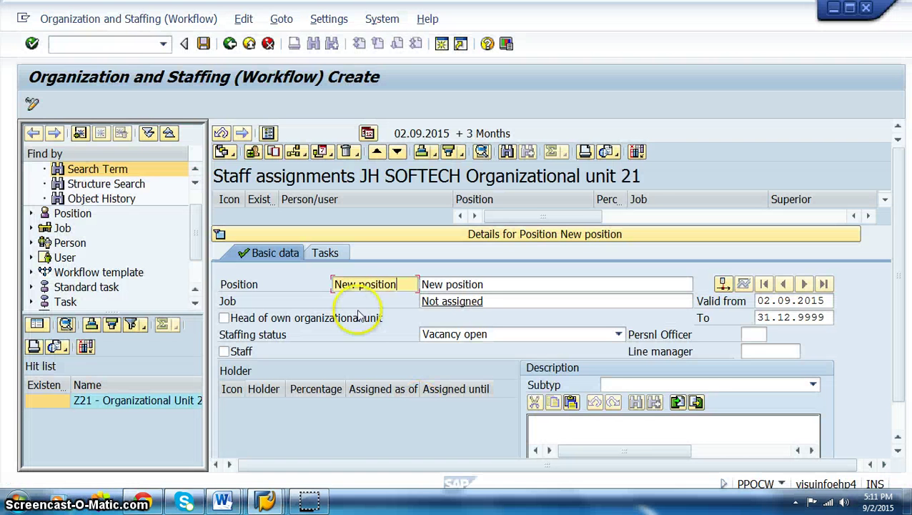
{"action": "left_click", "coordinate": [393, 286]}
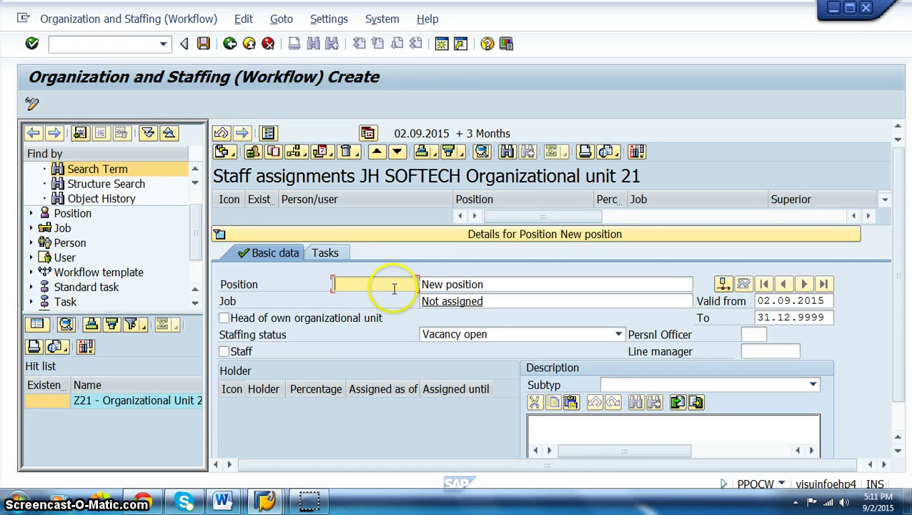
{"action": "left_click", "coordinate": [394, 285]}
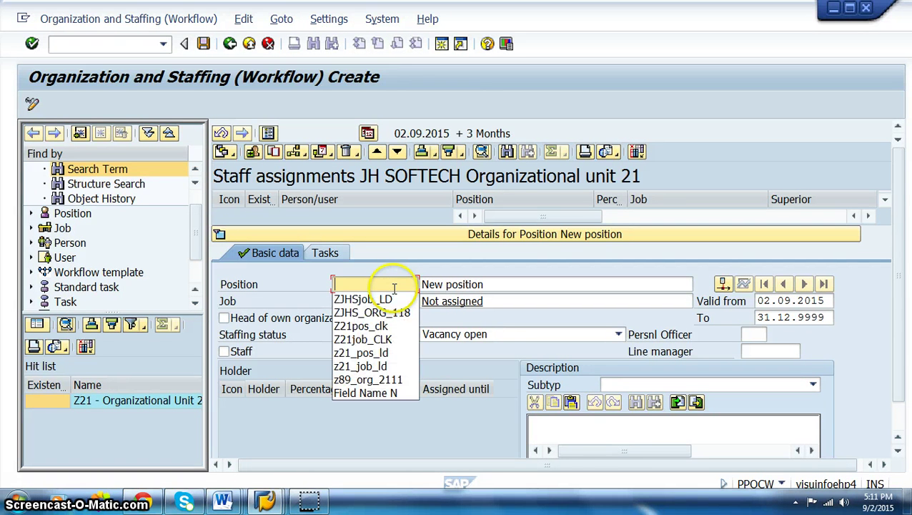
- Replace the position's name with "Position department head JHS", copied from the Word document, and save the position
{"action": "left_click", "coordinate": [497, 283]}
{"action": "key", "text": "BackSpace"}
{"action": "key", "text": "BackSpace"}
{"action": "key", "text": "BackSpace"}
{"action": "key", "text": "BackSpace"}
{"action": "key", "text": "BackSpace"}
{"action": "key", "text": "BackSpace"}
{"action": "key", "text": "BackSpace"}
{"action": "key", "text": "BackSpace"}
{"action": "key", "text": "BackSpace"}
{"action": "key", "text": "BackSpace"}
{"action": "key", "text": "BackSpace"}
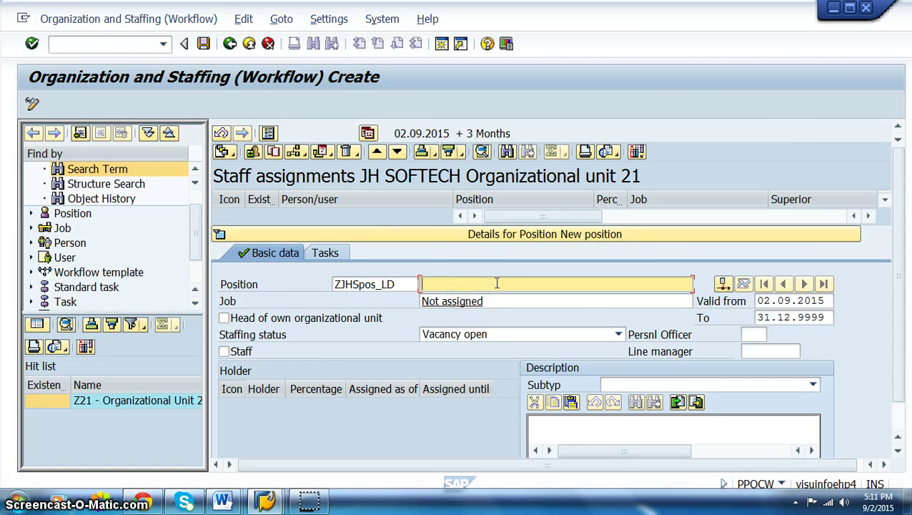
{"action": "key", "text": "alt+Tab"}
{"action": "left_click_drag", "start_coordinate": [461, 410], "coordinate": [647, 408]}
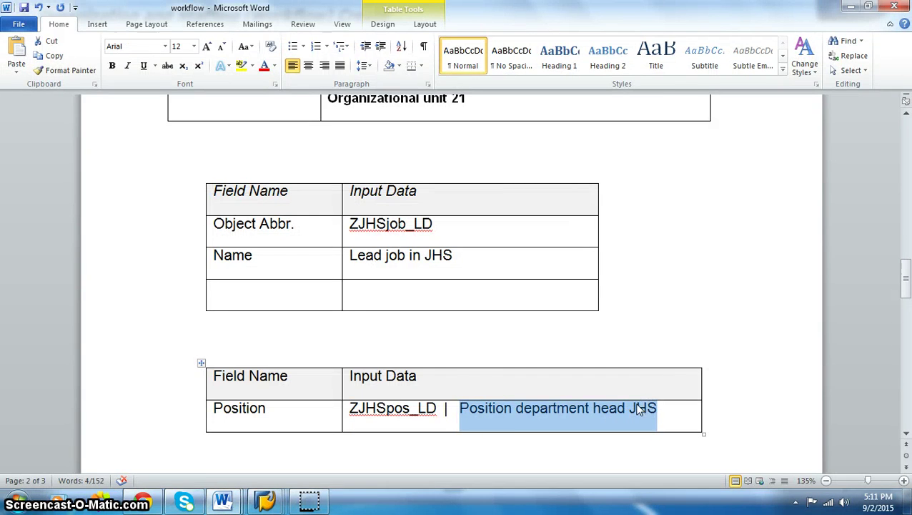
{"action": "key", "text": "ctrl+c"}
{"action": "key", "text": "alt+Tab"}
{"action": "left_click", "coordinate": [429, 284]}
{"action": "key", "text": "ctrl+v"}
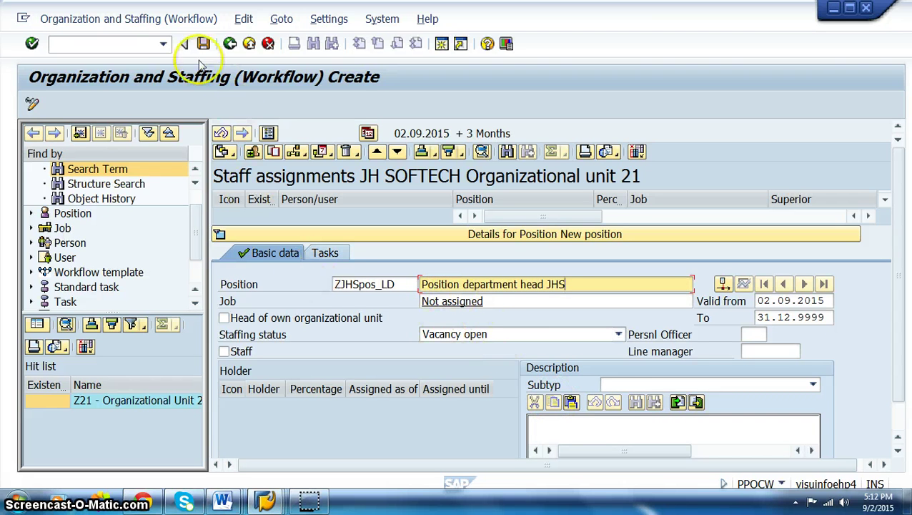
{"action": "left_click", "coordinate": [373, 315]}
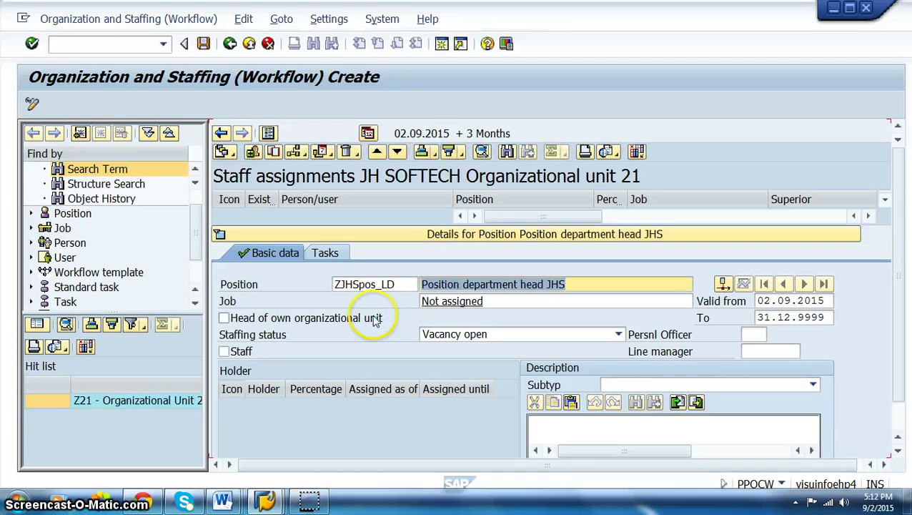
- Check the following data in the Word document, then exit Organization and Staffing in SAP to the SAP Easy Access screen
{"action": "key", "text": "alt+Tab"}
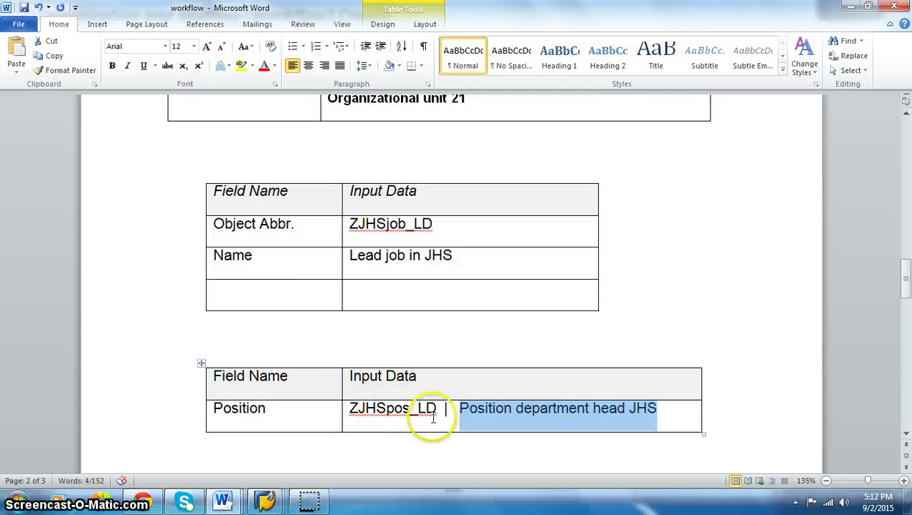
{"action": "scroll", "coordinate": [429, 418], "scroll_direction": "down", "scroll_amount": 5}
{"action": "scroll", "coordinate": [434, 418], "scroll_direction": "up", "scroll_amount": 3}
{"action": "key", "text": "alt+Tab"}
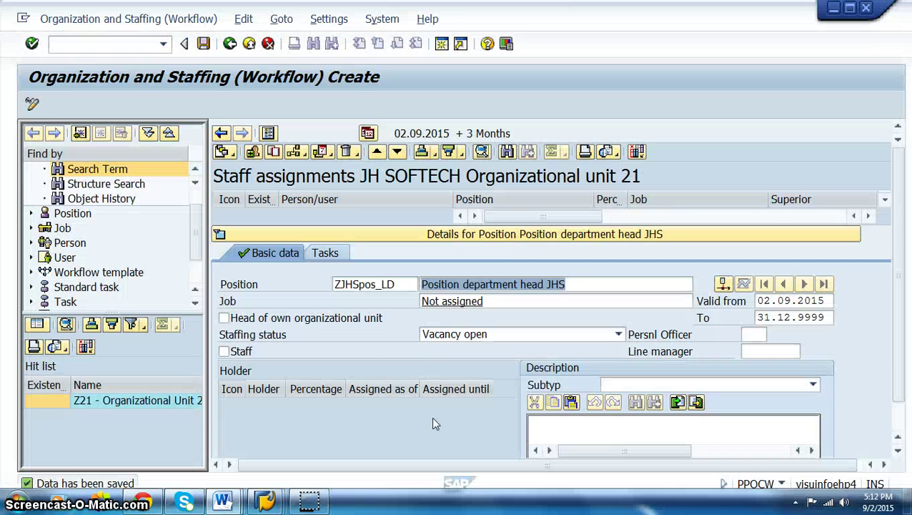
{"action": "left_click", "coordinate": [497, 284]}
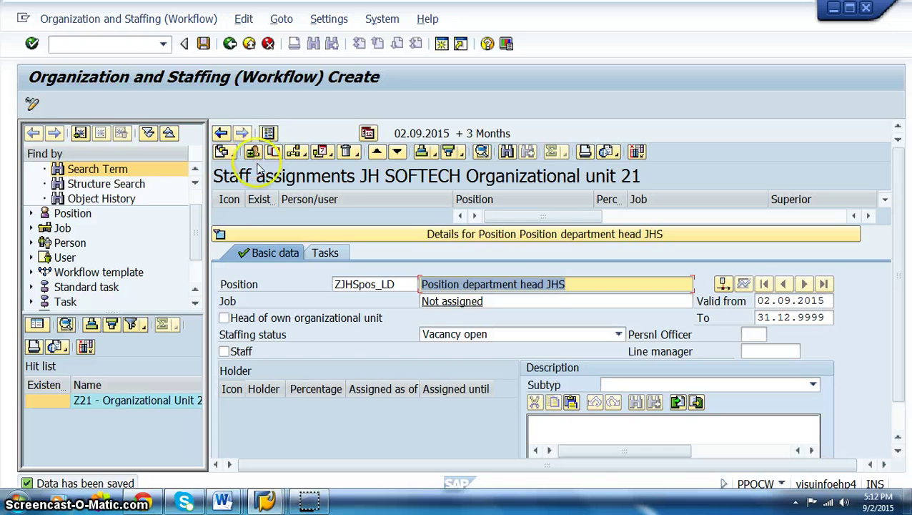
{"action": "left_click", "coordinate": [229, 44]}
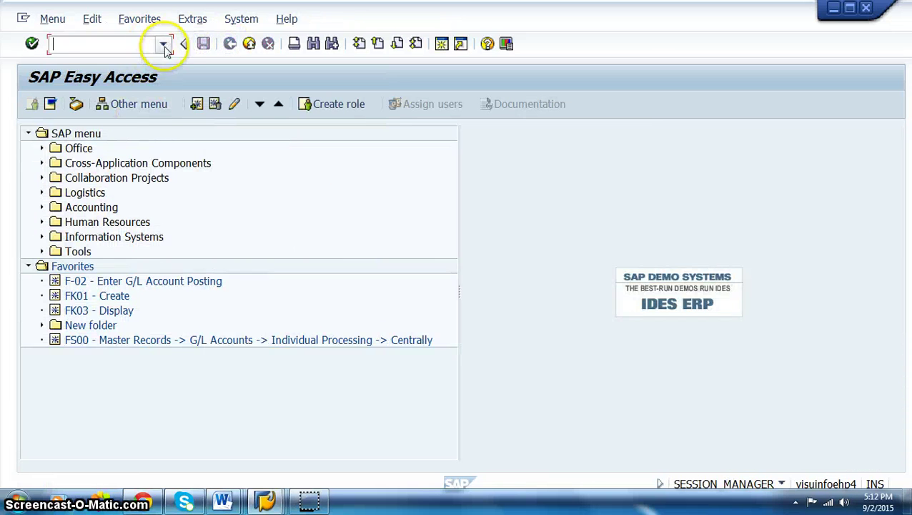
- Reopen Organization and Staffing (Workflow) in change mode with transaction PPOMW
{"action": "left_click", "coordinate": [163, 43]}
{"action": "left_click", "coordinate": [96, 74]}
{"action": "key", "text": "Return"}
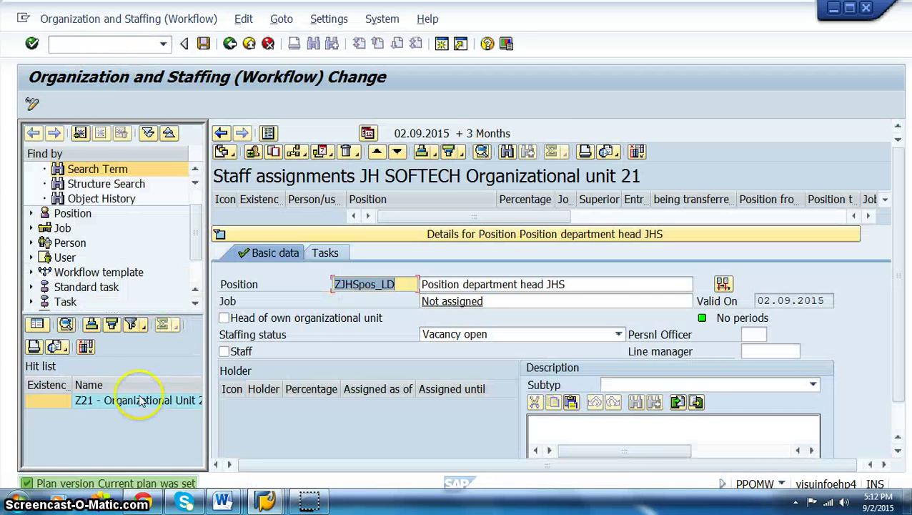
- Find organizational units named zjh*, open JH SOFTECH Organizational unit 21 and check its account assignment and the Lead Job in JHS
{"action": "double_click", "coordinate": [82, 168]}
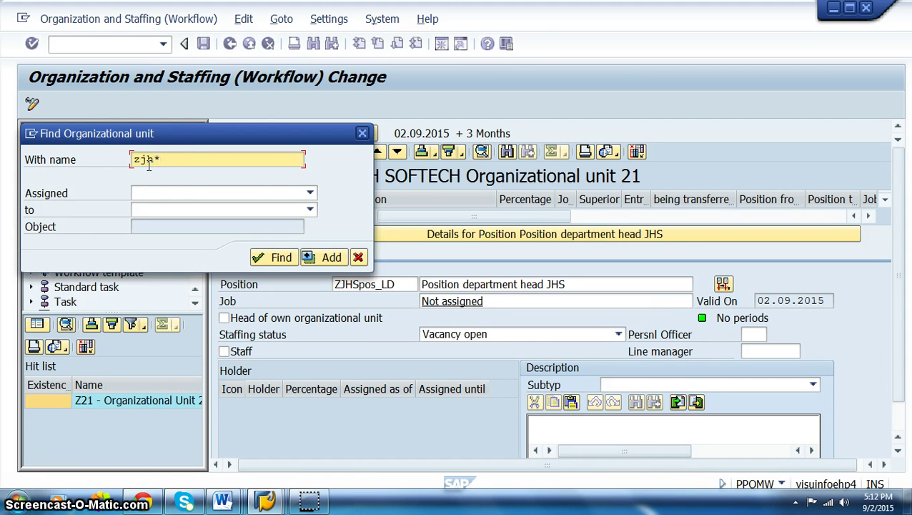
{"action": "type", "text": "zjh*"}
{"action": "key", "text": "Return"}
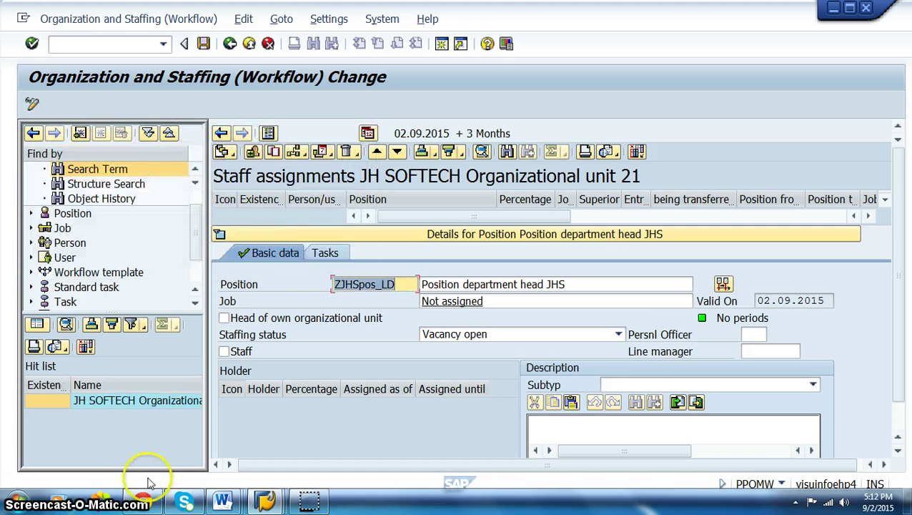
{"action": "double_click", "coordinate": [138, 401]}
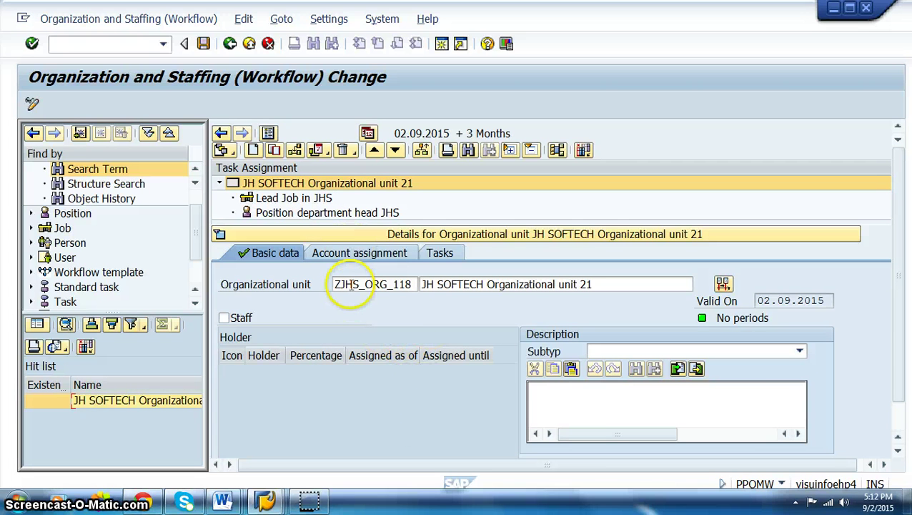
{"action": "left_click", "coordinate": [361, 256]}
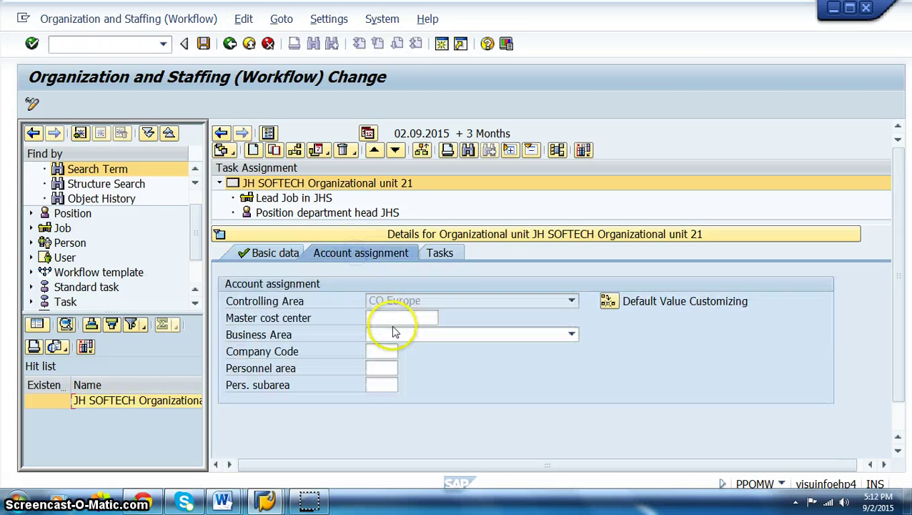
{"action": "left_click", "coordinate": [280, 254]}
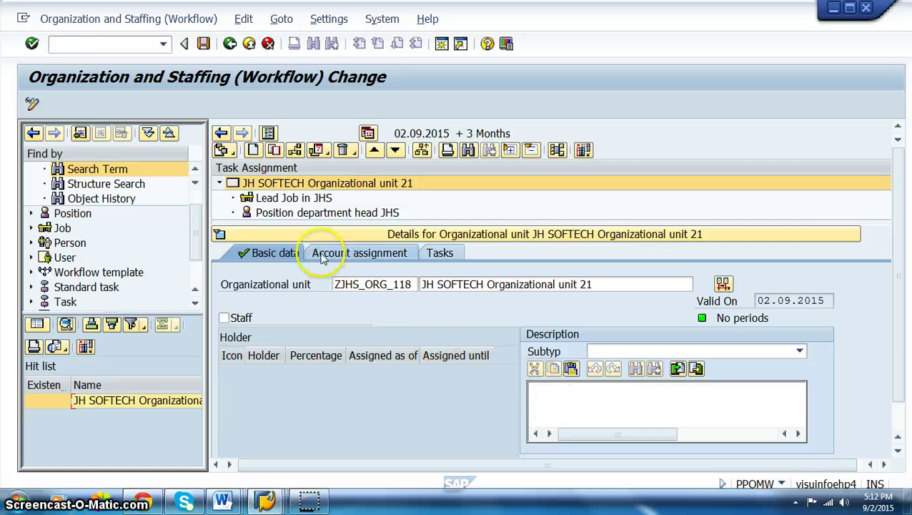
{"action": "left_click", "coordinate": [296, 200]}
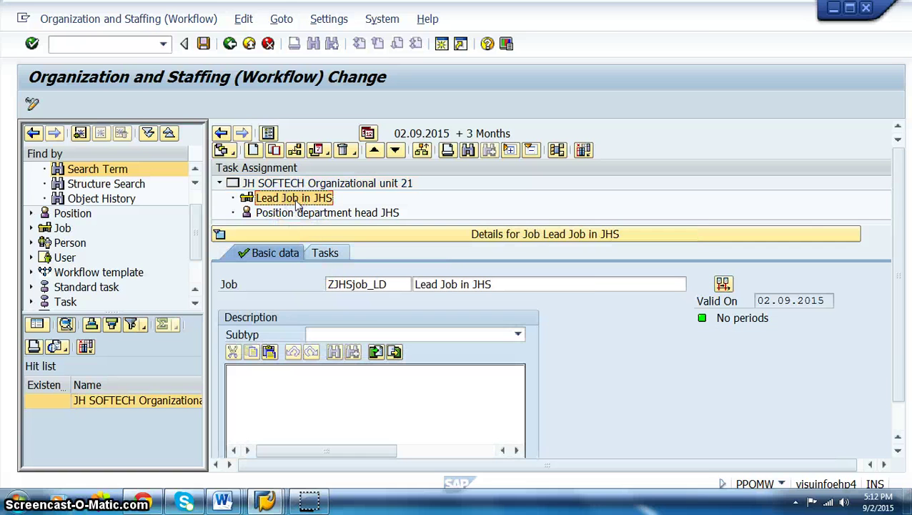
- Assign the job "Lead Job in JHS" to Position department head JHS by searching jobs for zjh*, and save
{"action": "left_click", "coordinate": [300, 213]}
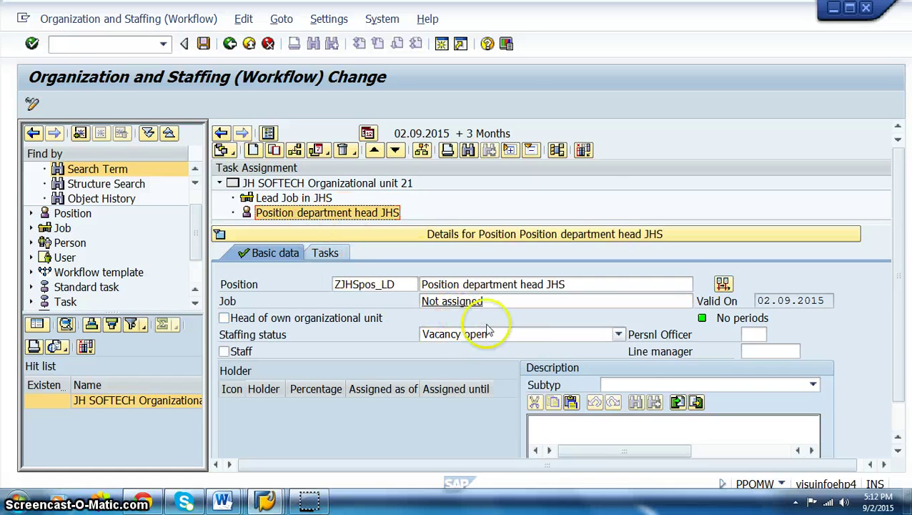
{"action": "left_click", "coordinate": [644, 300]}
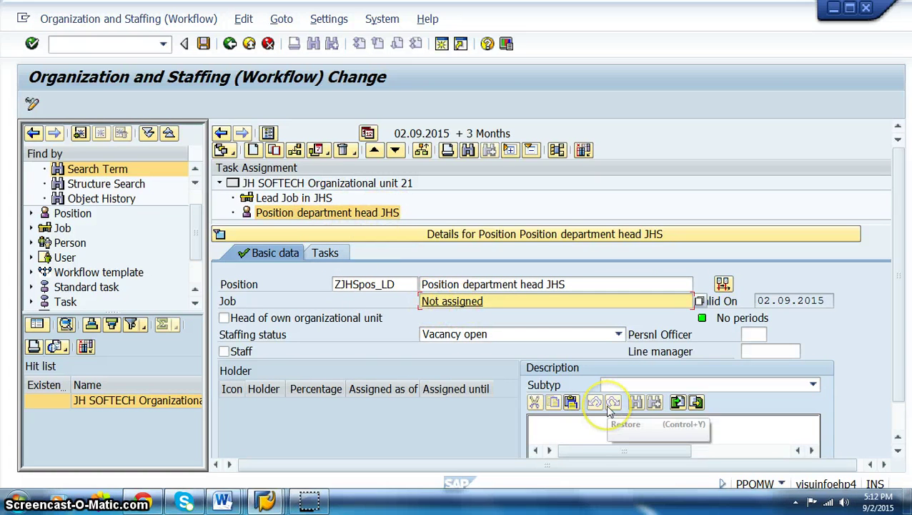
{"action": "key", "text": "BackSpace"}
{"action": "key", "text": "BackSpace"}
{"action": "key", "text": "BackSpace"}
{"action": "key", "text": "BackSpace"}
{"action": "type", "text": "z"}
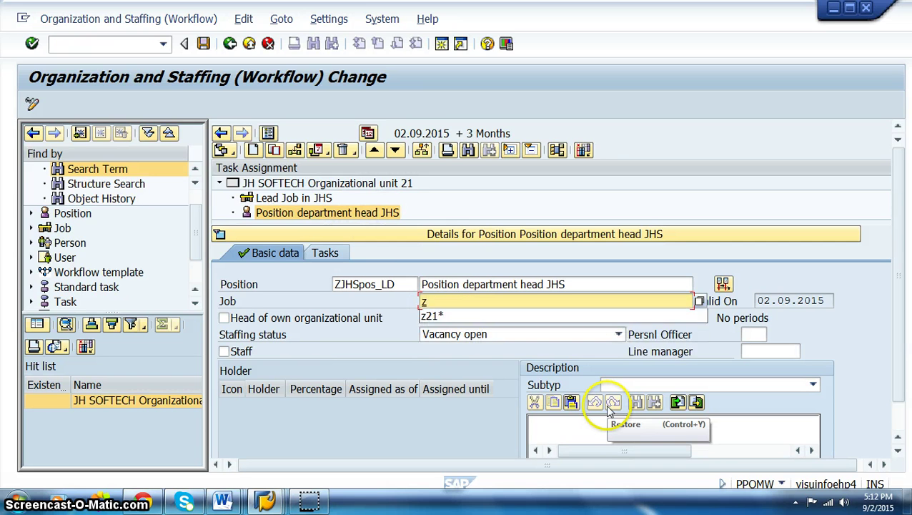
{"action": "type", "text": "jh*"}
{"action": "key", "text": "Return"}
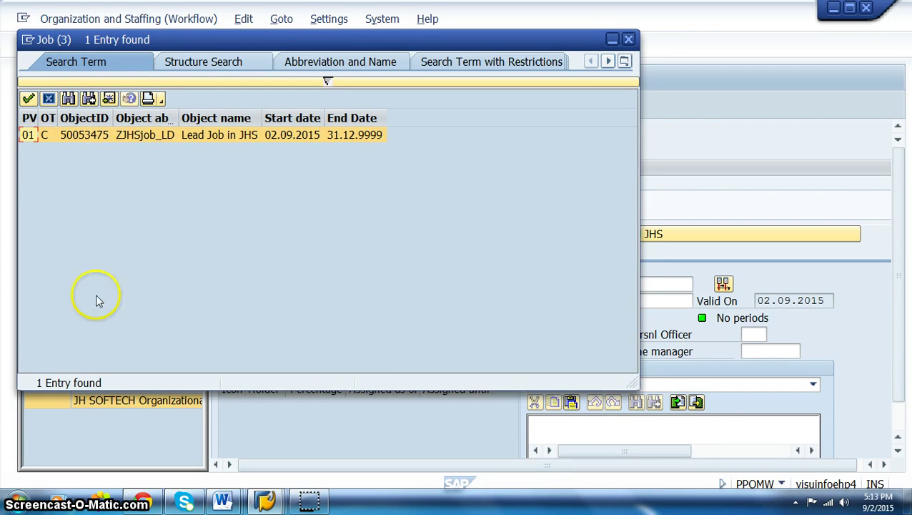
{"action": "double_click", "coordinate": [135, 136]}
{"action": "left_click", "coordinate": [515, 301]}
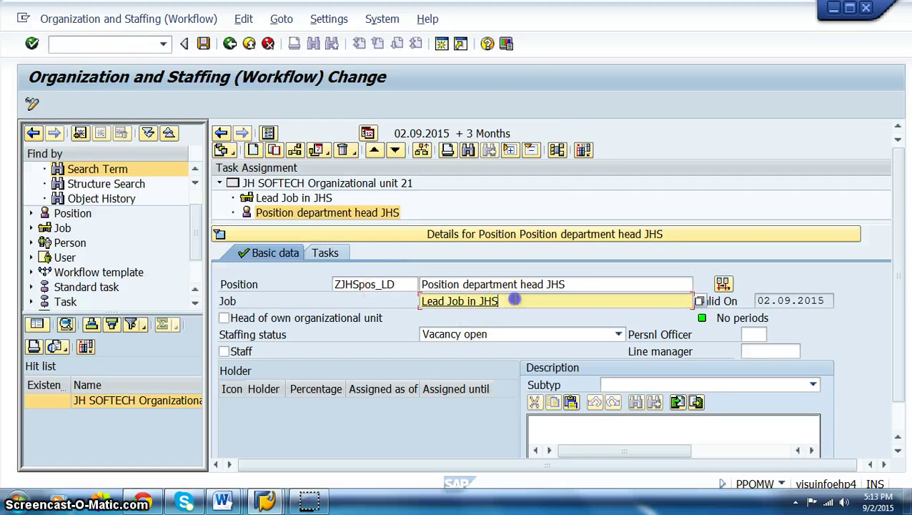
{"action": "left_click", "coordinate": [203, 43]}
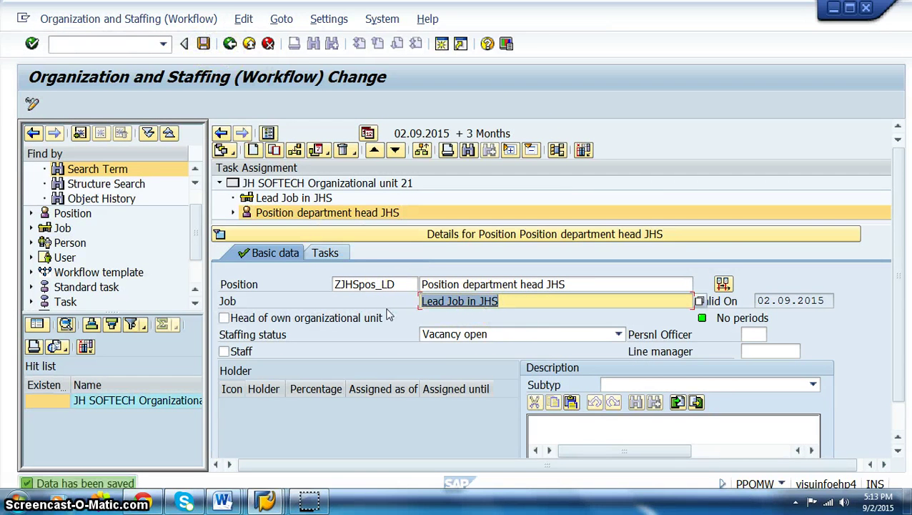
- Expand Position department head JHS in the task assignment tree and check the job assigned beneath it
{"action": "left_click", "coordinate": [308, 226]}
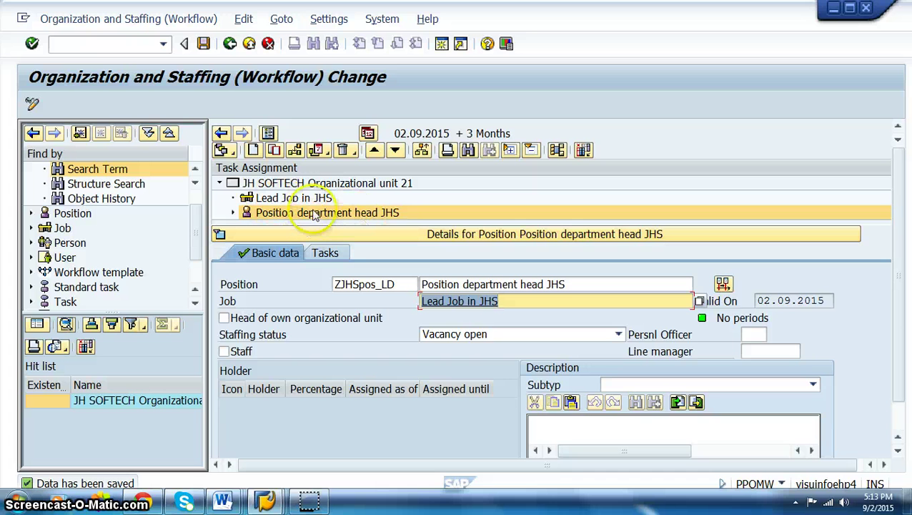
{"action": "left_click", "coordinate": [233, 212]}
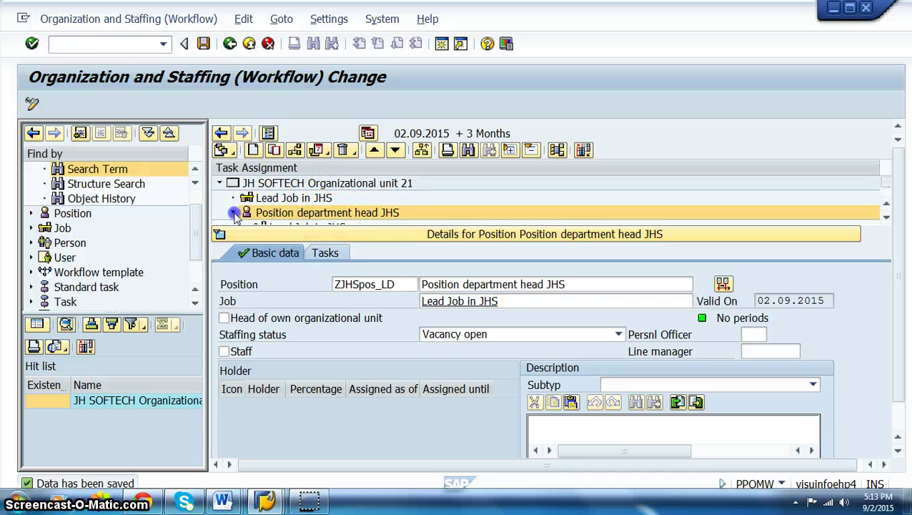
{"action": "scroll", "coordinate": [358, 214], "scroll_direction": "down", "scroll_amount": 1}
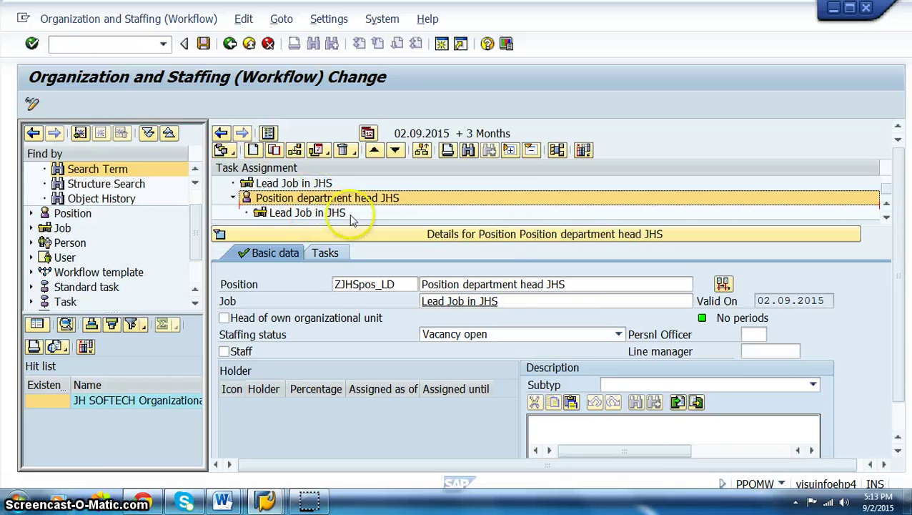
{"action": "left_click", "coordinate": [306, 213]}
{"action": "left_click", "coordinate": [277, 198]}
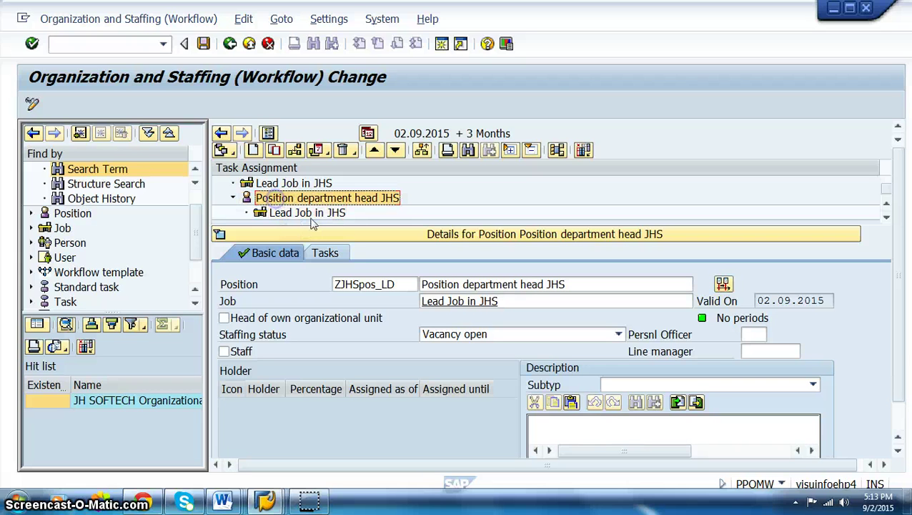
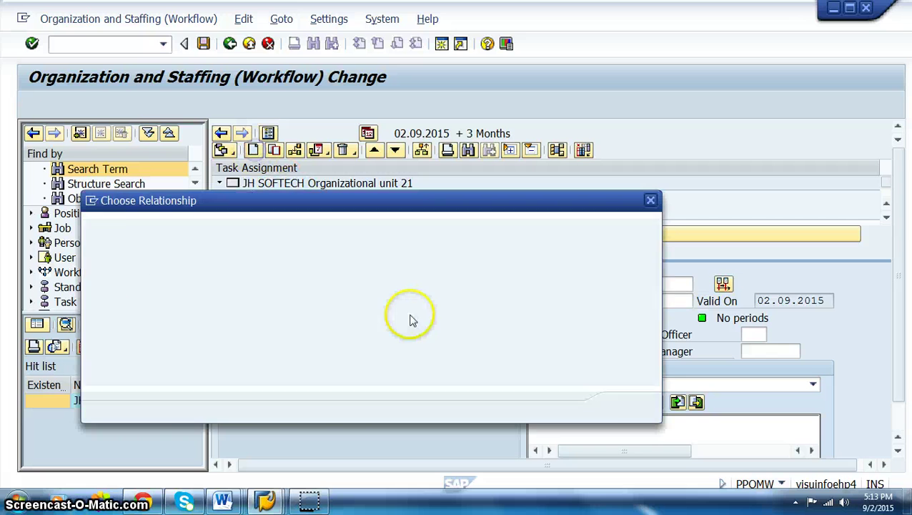
{"action": "left_click", "coordinate": [651, 201]}
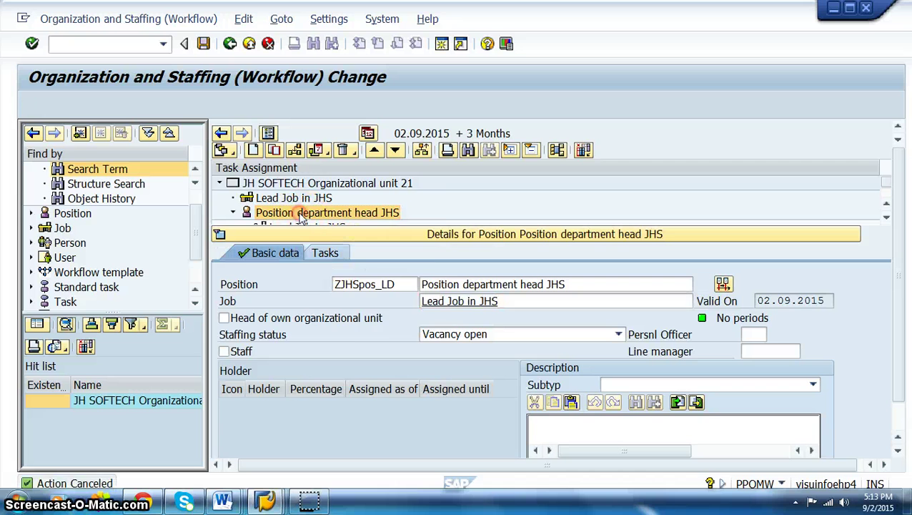
{"action": "right_click", "coordinate": [299, 214]}
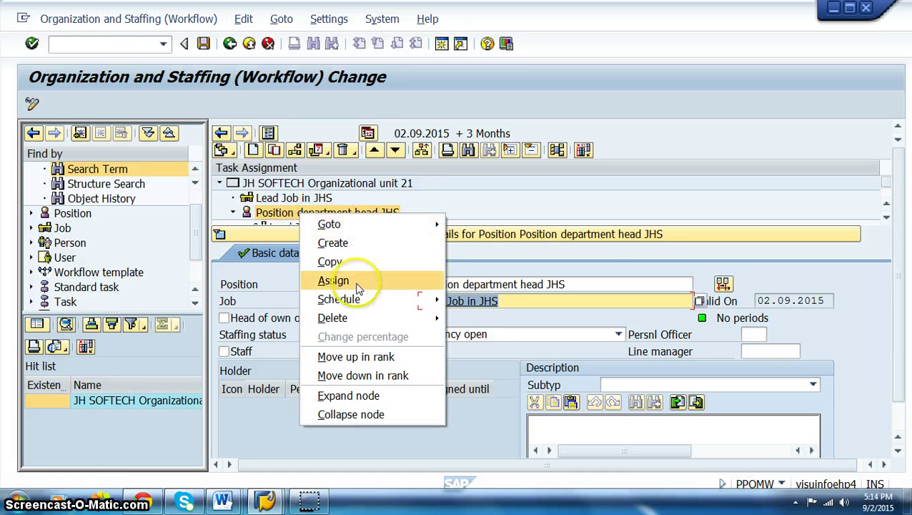
{"action": "left_click", "coordinate": [612, 205]}
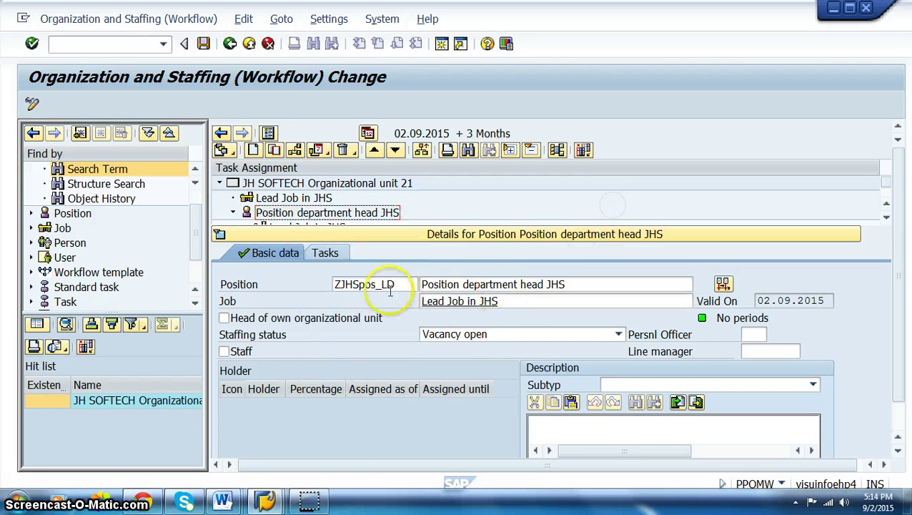
{"action": "right_click", "coordinate": [286, 201]}
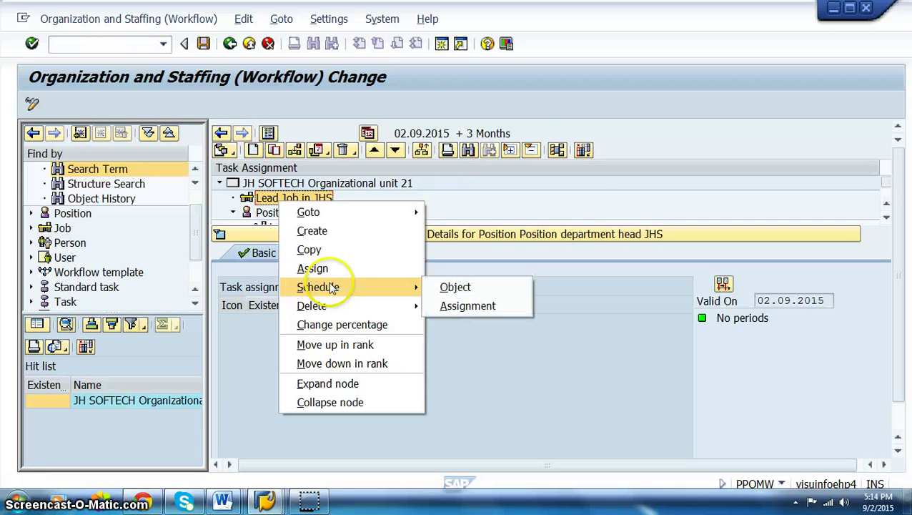
{"action": "left_click", "coordinate": [577, 198]}
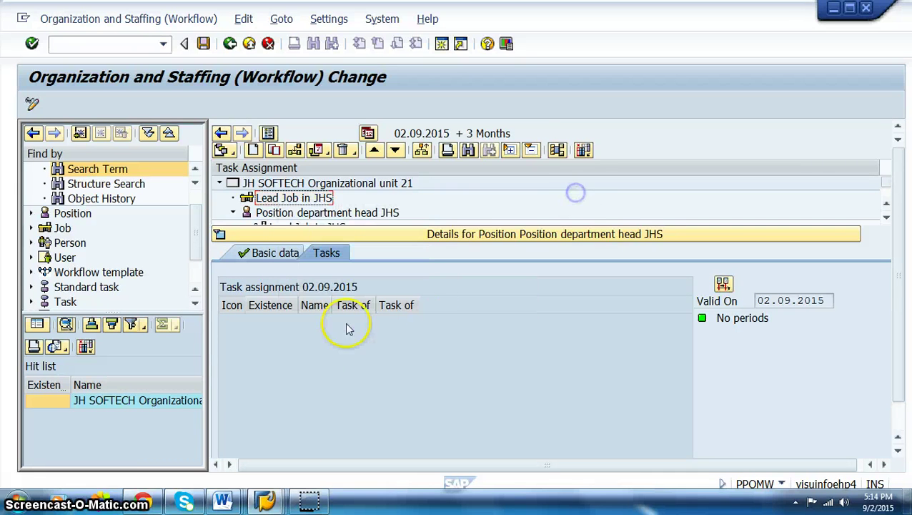
{"action": "left_click", "coordinate": [286, 259]}
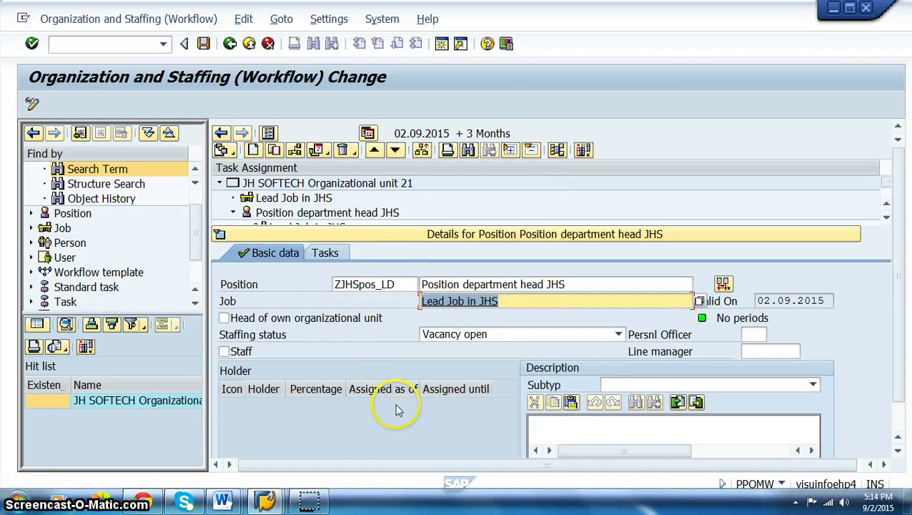
{"action": "scroll", "coordinate": [411, 209], "scroll_direction": "down", "scroll_amount": 1}
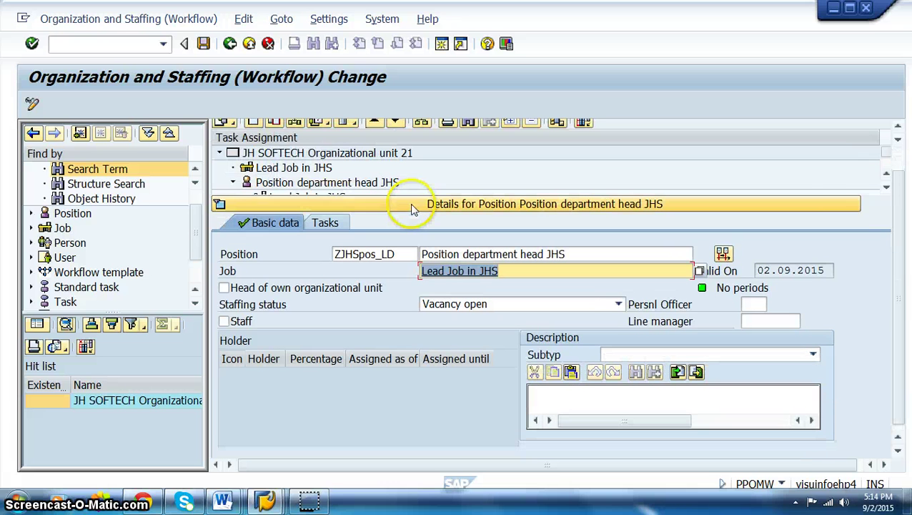
{"action": "left_click", "coordinate": [886, 188]}
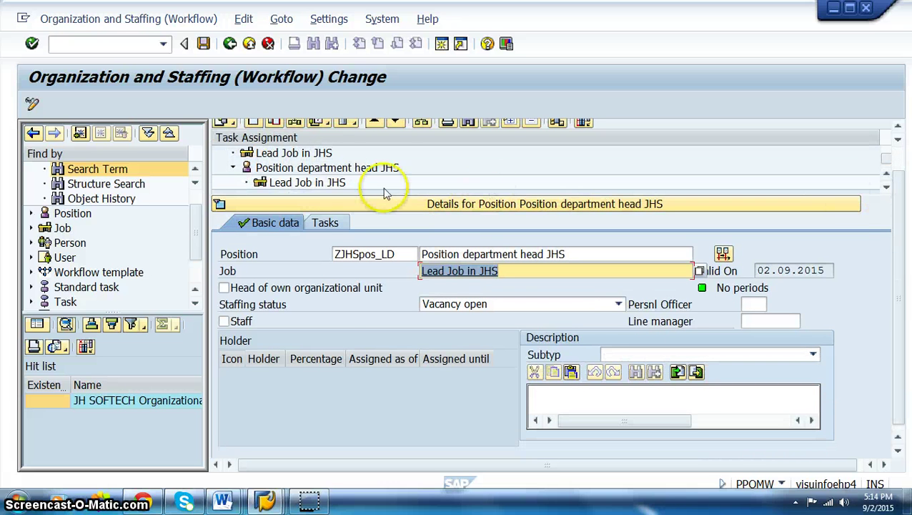
{"action": "right_click", "coordinate": [339, 183]}
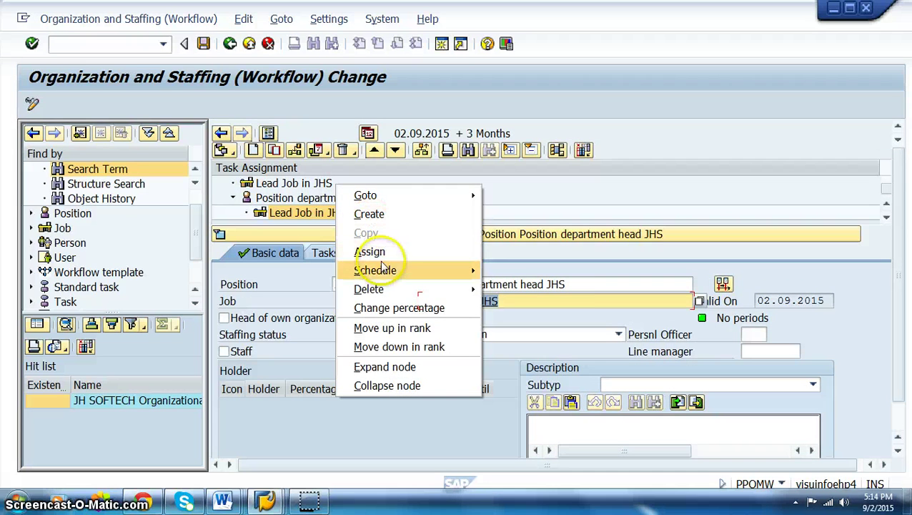
{"action": "left_click", "coordinate": [572, 190]}
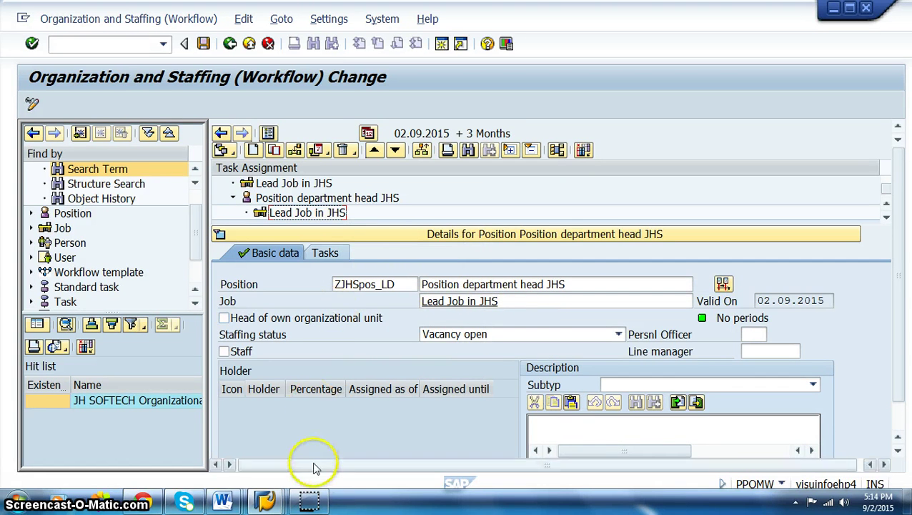
- Review the position's tasks and the basic data of Lead Job in JHS and the organizational unit, including the unit's account assignment
{"action": "left_click", "coordinate": [322, 253]}
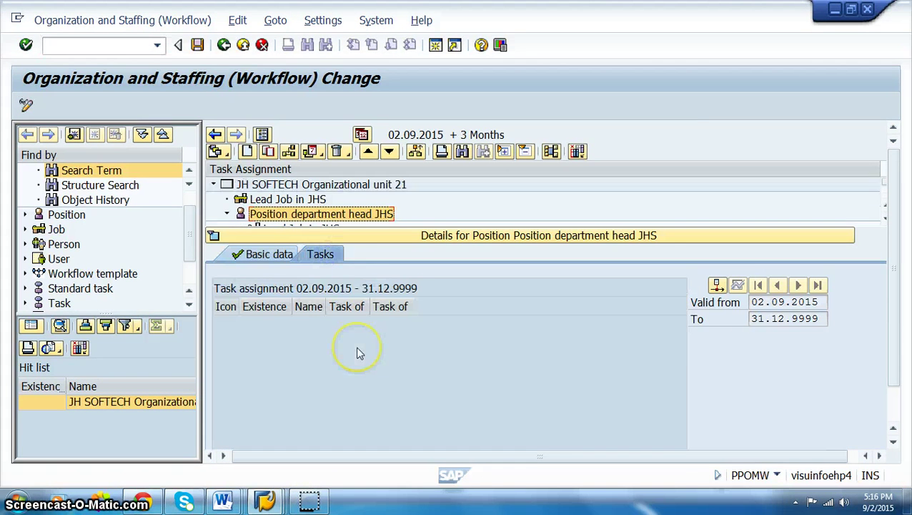
{"action": "left_click", "coordinate": [300, 199]}
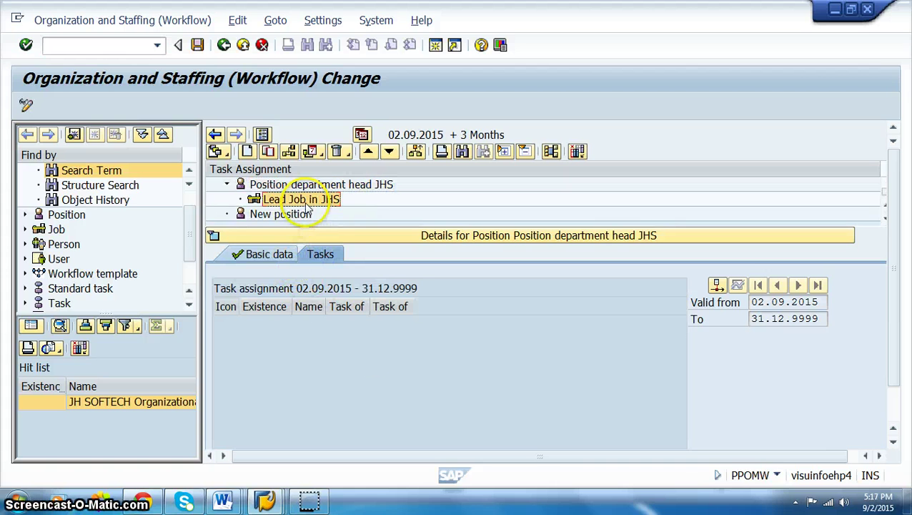
{"action": "left_click", "coordinate": [285, 256]}
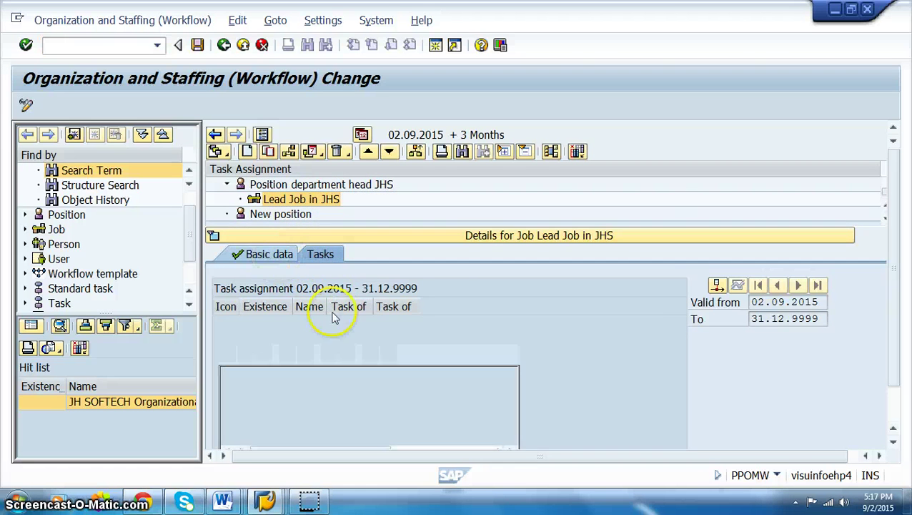
{"action": "left_click", "coordinate": [280, 201]}
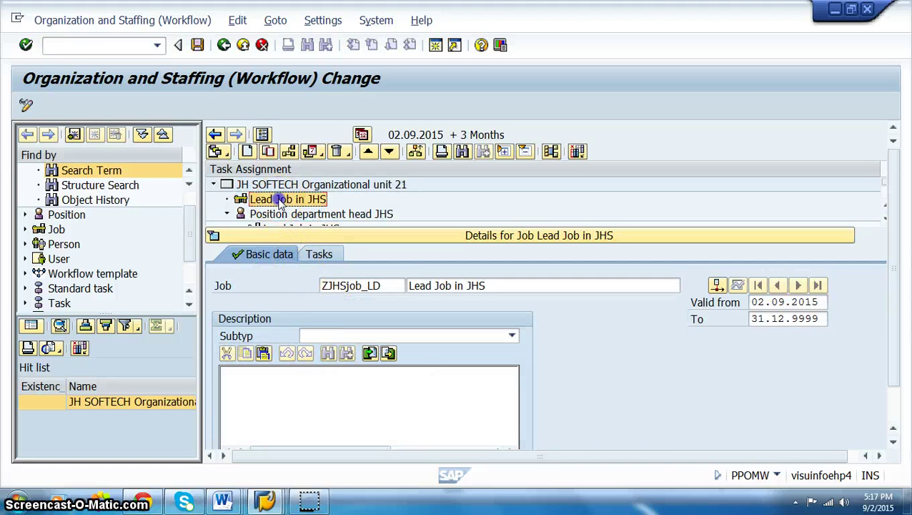
{"action": "left_click", "coordinate": [294, 184]}
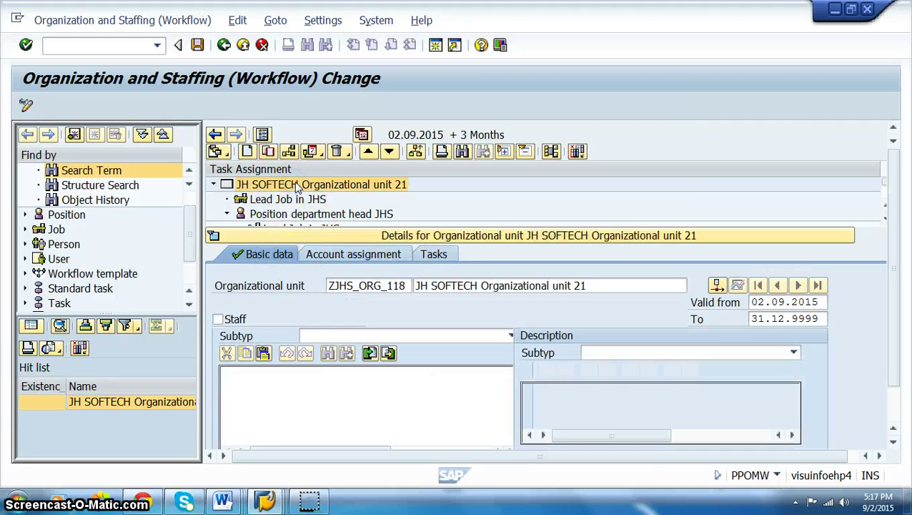
{"action": "left_click", "coordinate": [336, 254]}
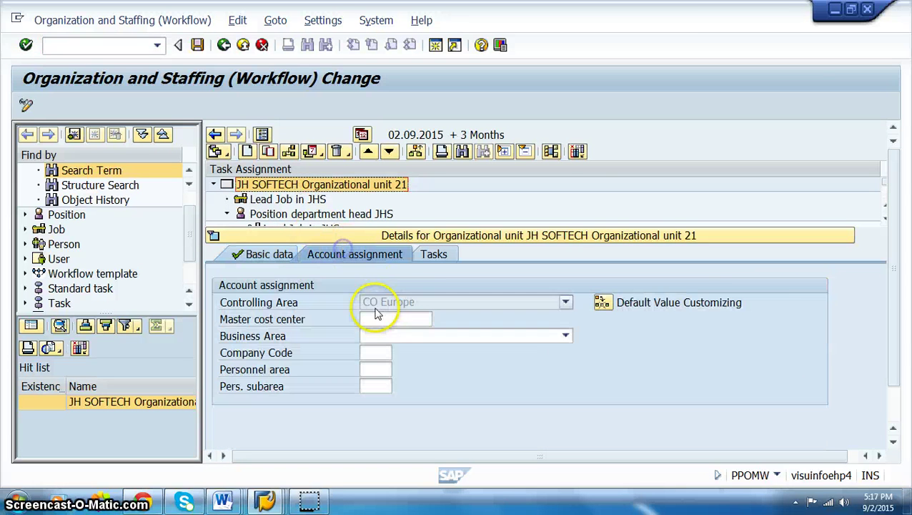
{"action": "left_click", "coordinate": [261, 254]}
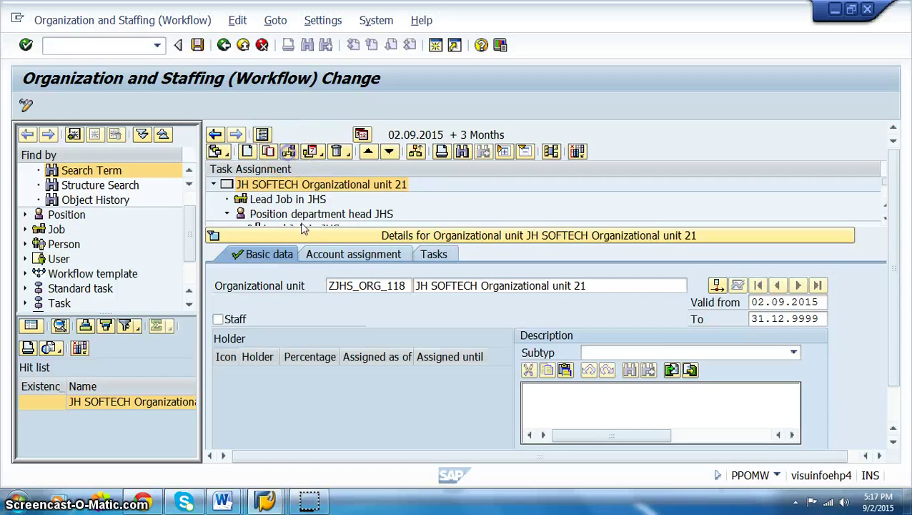
{"action": "left_click", "coordinate": [289, 150]}
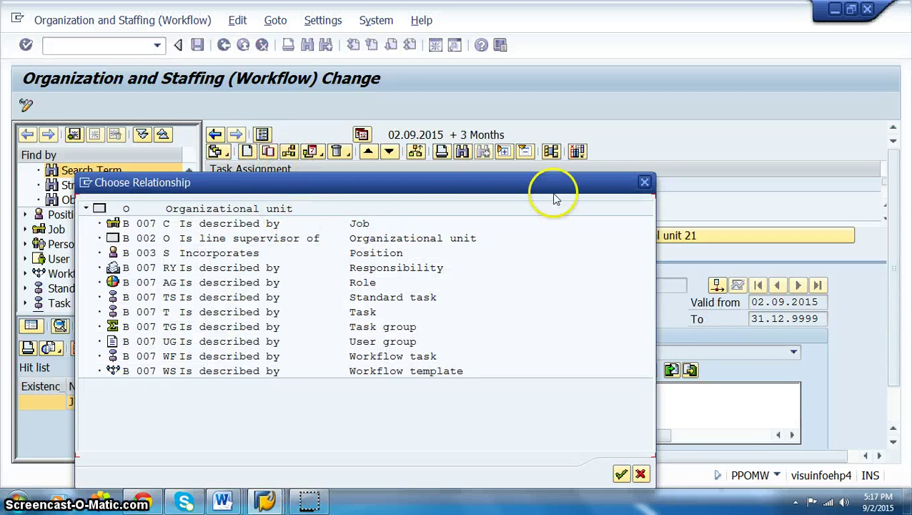
{"action": "left_click", "coordinate": [644, 184]}
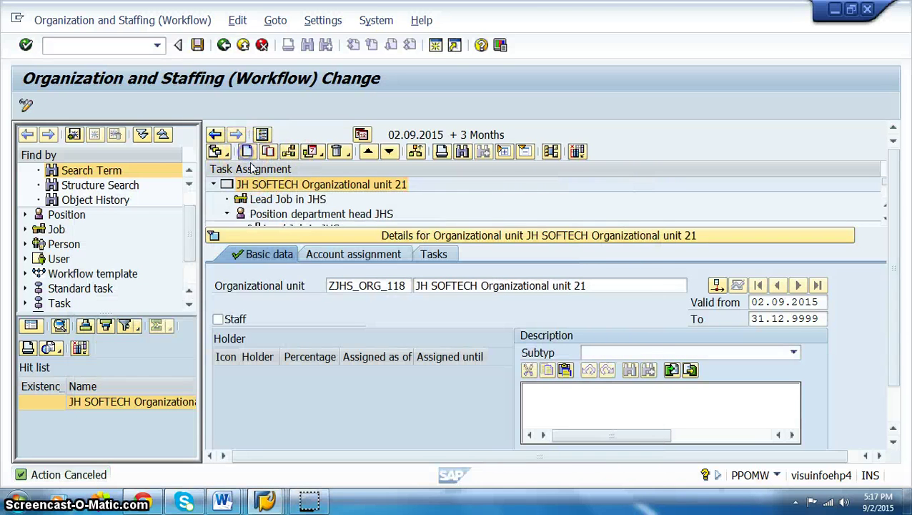
{"action": "left_click", "coordinate": [289, 151]}
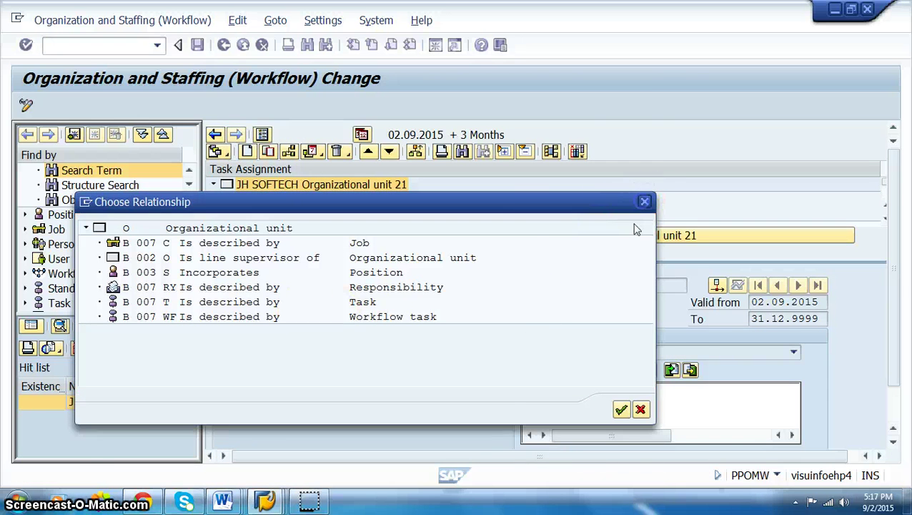
{"action": "key", "text": "Escape"}
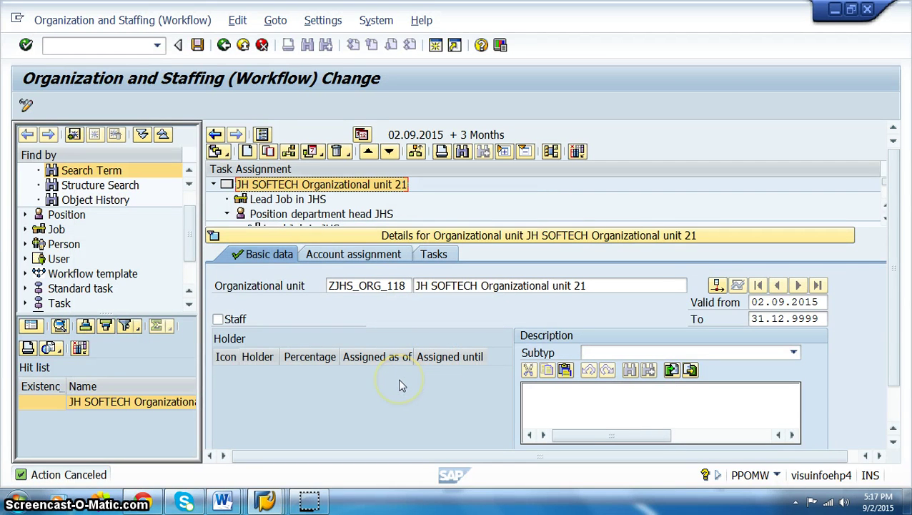
{"action": "left_click", "coordinate": [335, 259]}
{"action": "left_click", "coordinate": [434, 255]}
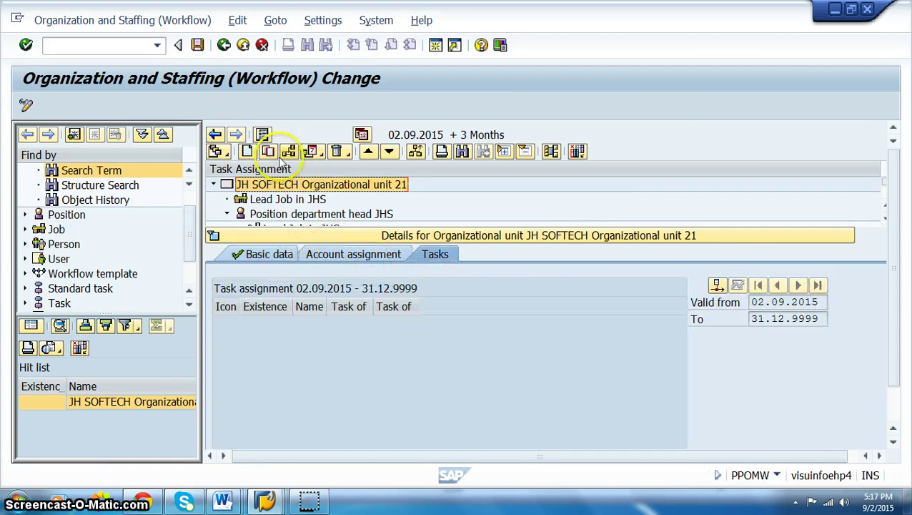
{"action": "left_click", "coordinate": [279, 173]}
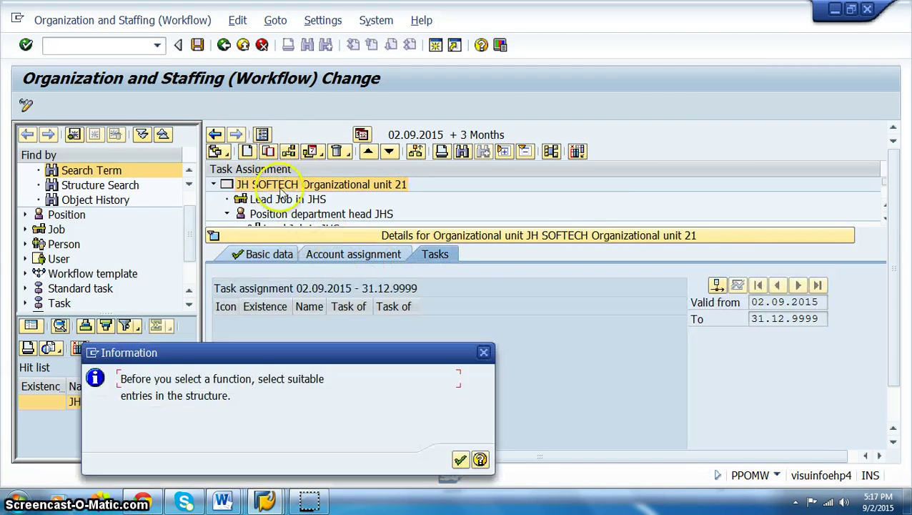
{"action": "left_click", "coordinate": [485, 352]}
{"action": "left_click", "coordinate": [289, 150]}
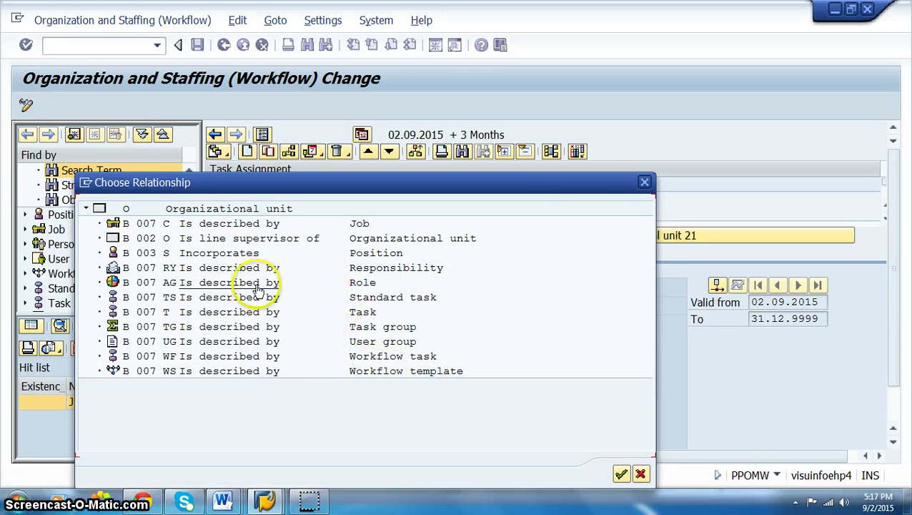
{"action": "left_click", "coordinate": [644, 184]}
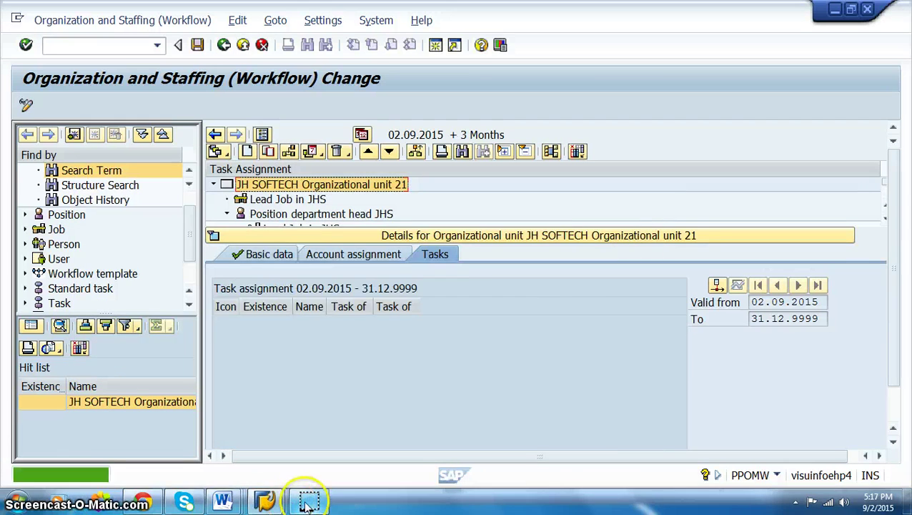
- Assign user SAPUSER as holder of Position department head JHS, confirm delimiting the vacancy, and save
{"action": "left_click", "coordinate": [309, 213]}
{"action": "right_click", "coordinate": [315, 213]}
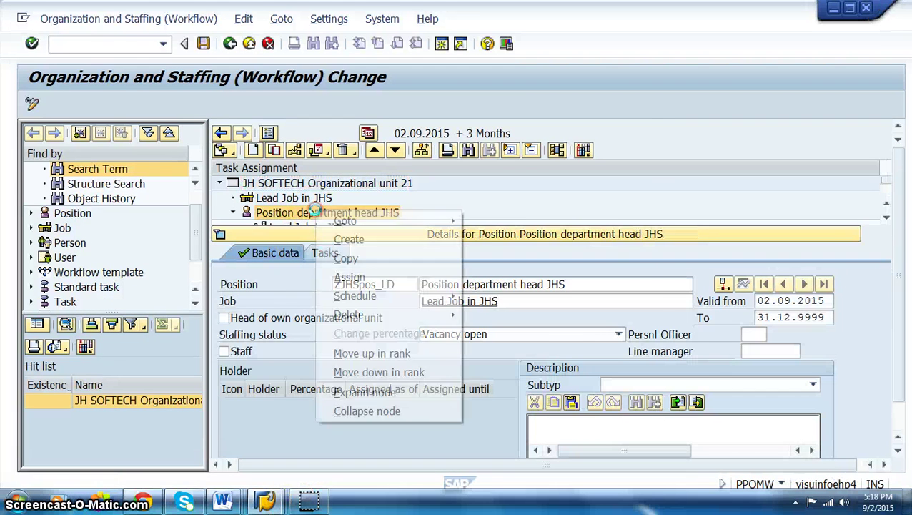
{"action": "left_click", "coordinate": [376, 277]}
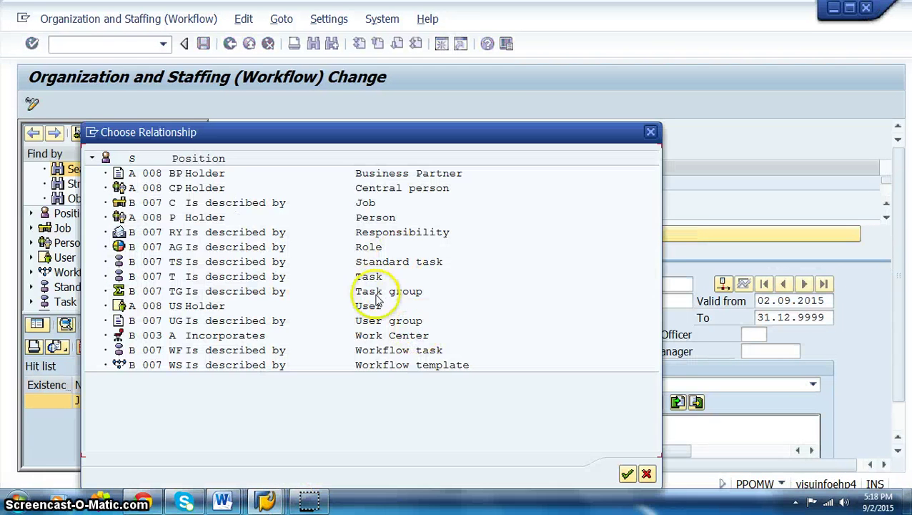
{"action": "double_click", "coordinate": [208, 309]}
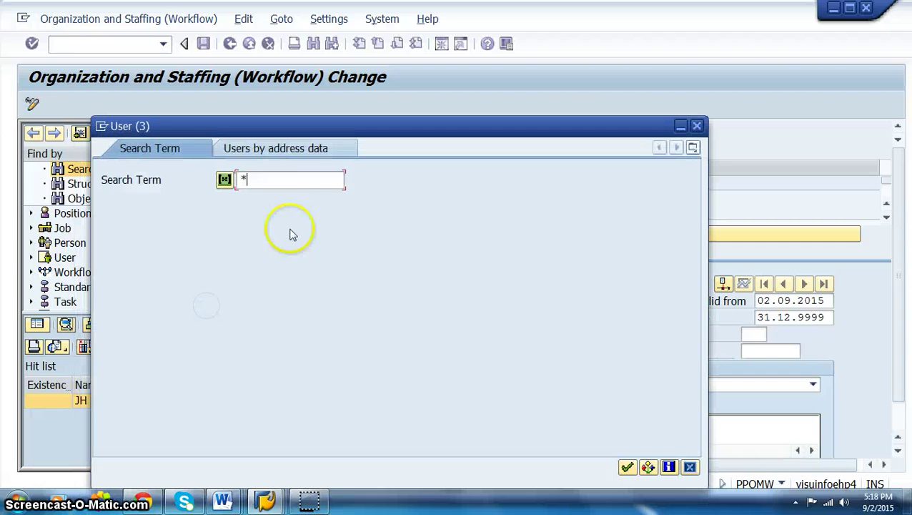
{"action": "key", "text": "BackSpace"}
{"action": "type", "text": "sapuser"}
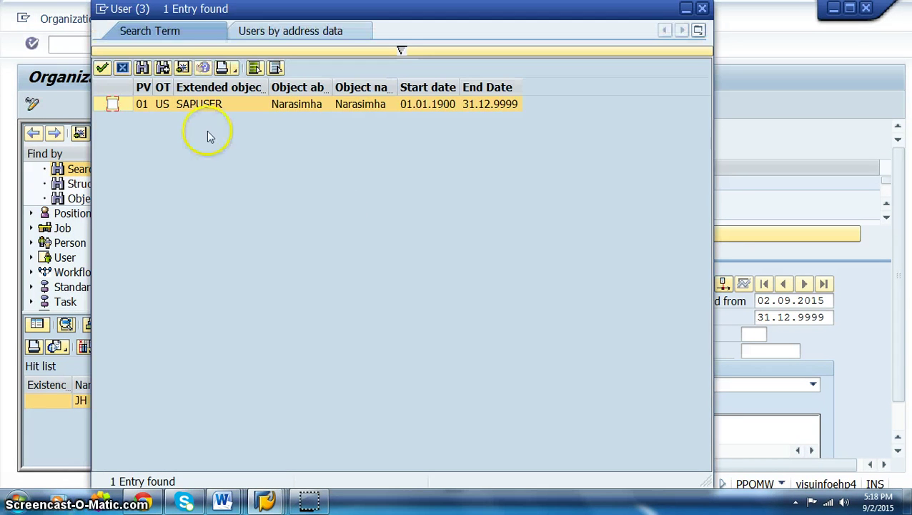
{"action": "left_click", "coordinate": [204, 104]}
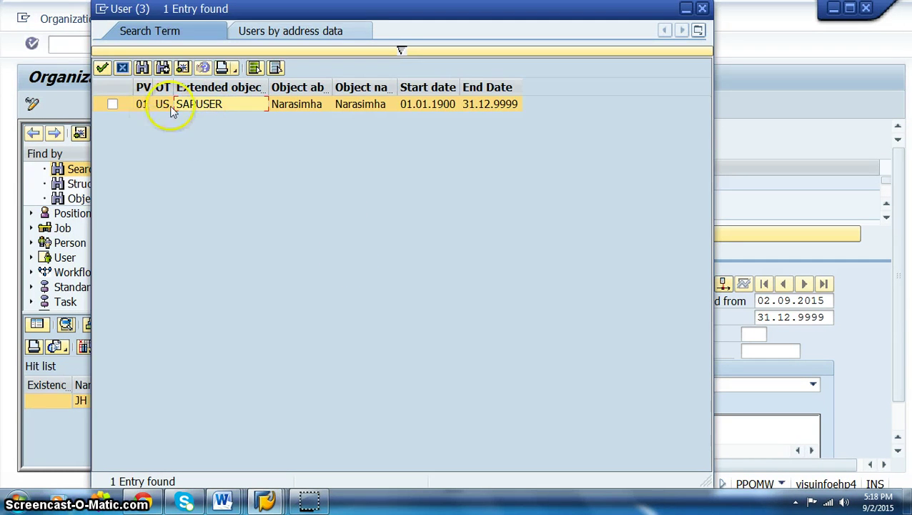
{"action": "left_click", "coordinate": [113, 106]}
{"action": "key", "text": "Return"}
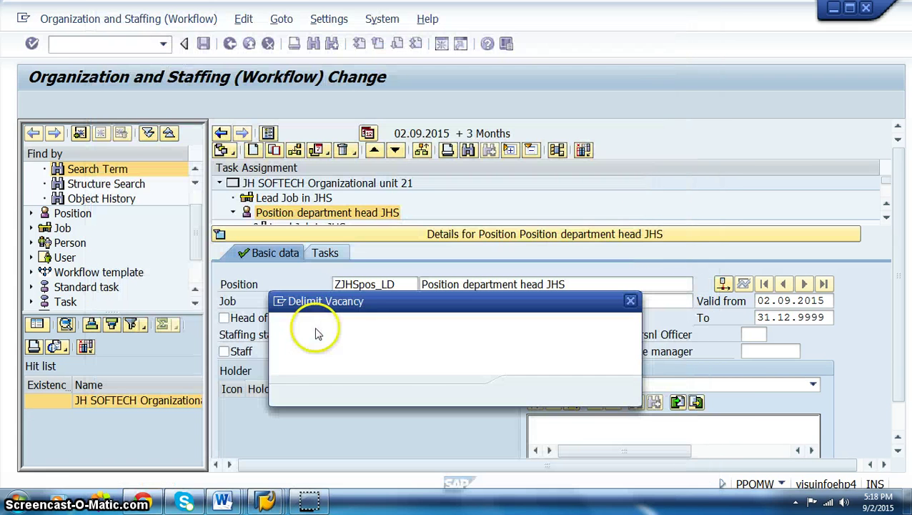
{"action": "left_click", "coordinate": [535, 392]}
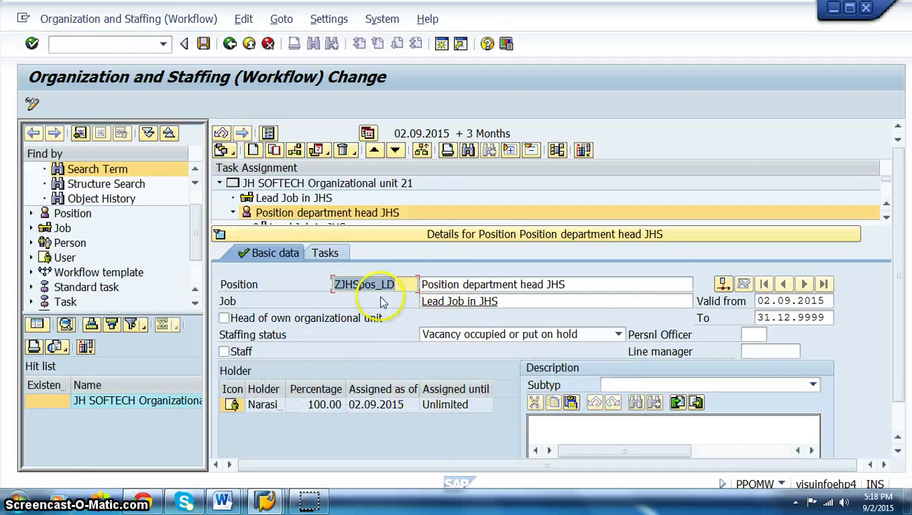
{"action": "left_click", "coordinate": [205, 45]}
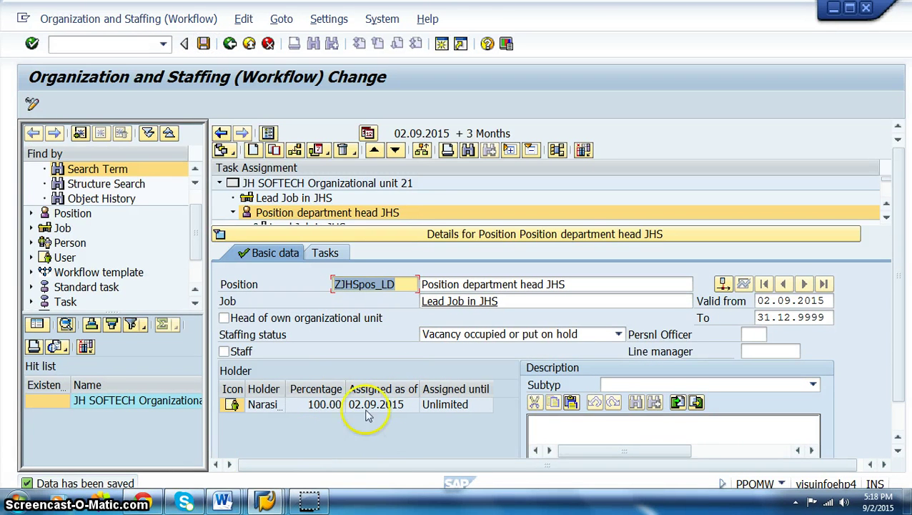
- Review the job and user assigned beneath Position department head JHS in the tree, and the position's tasks
{"action": "left_click", "coordinate": [292, 199]}
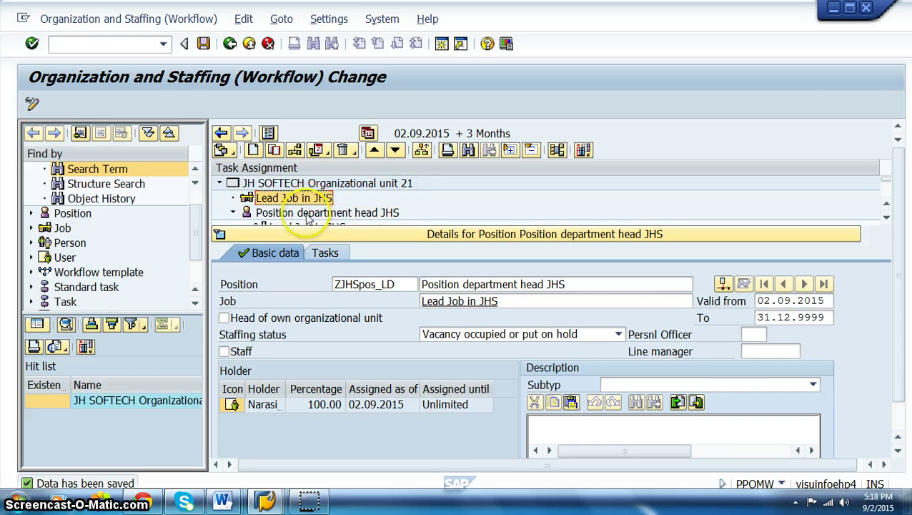
{"action": "scroll", "coordinate": [308, 219], "scroll_direction": "down", "scroll_amount": 1}
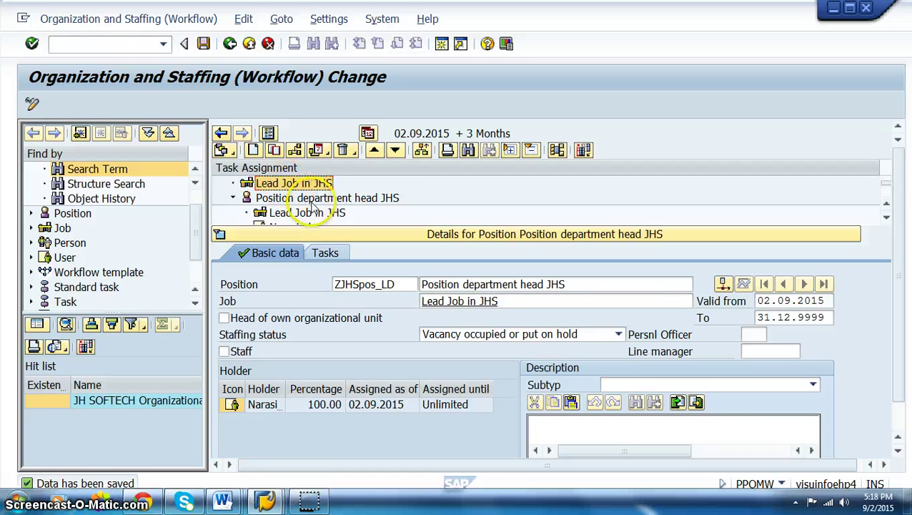
{"action": "scroll", "coordinate": [312, 205], "scroll_direction": "down", "scroll_amount": 2}
{"action": "scroll", "coordinate": [325, 213], "scroll_direction": "up", "scroll_amount": 1}
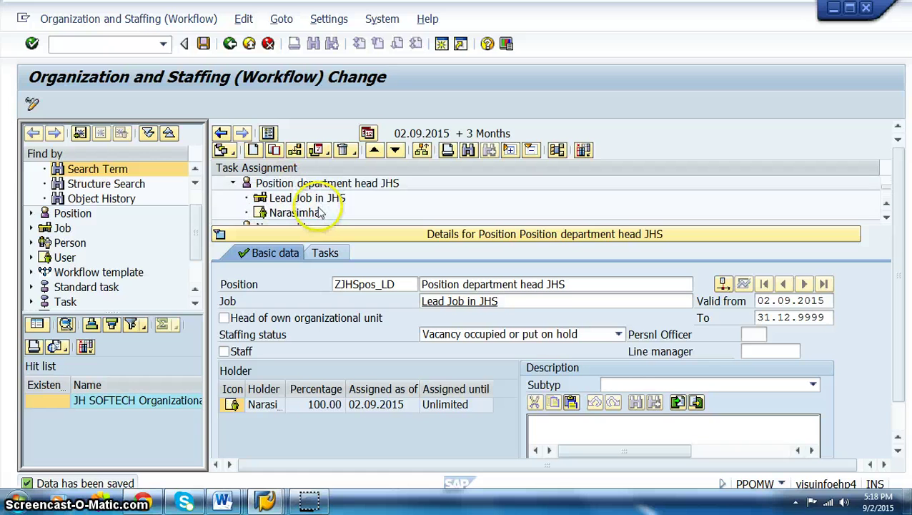
{"action": "scroll", "coordinate": [315, 222], "scroll_direction": "down", "scroll_amount": 1}
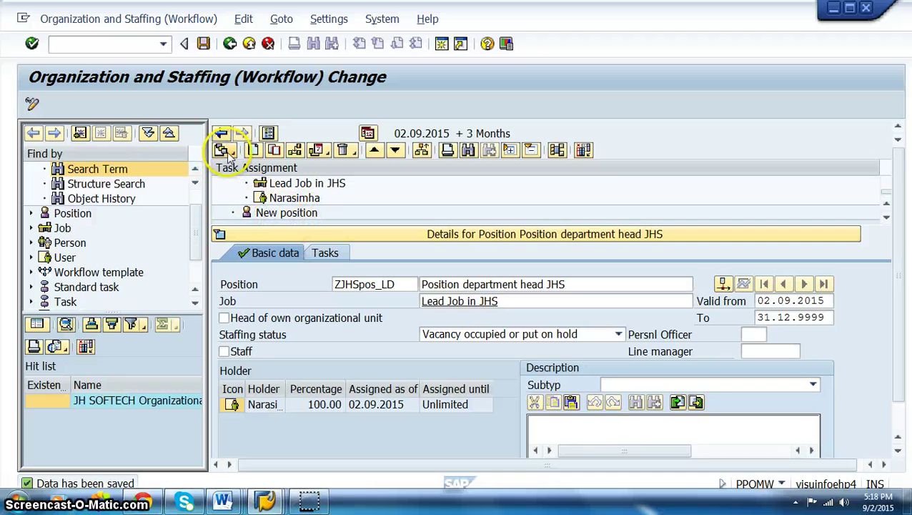
{"action": "left_click", "coordinate": [254, 150]}
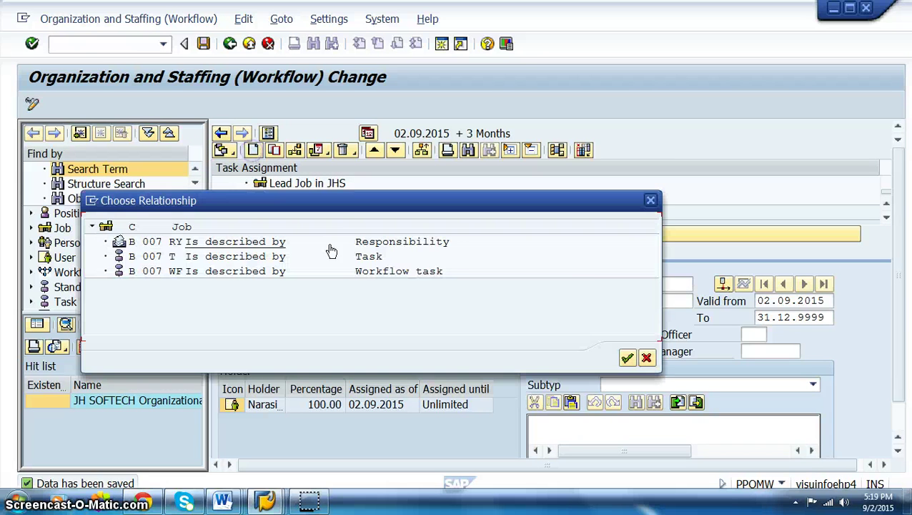
{"action": "left_click", "coordinate": [651, 200]}
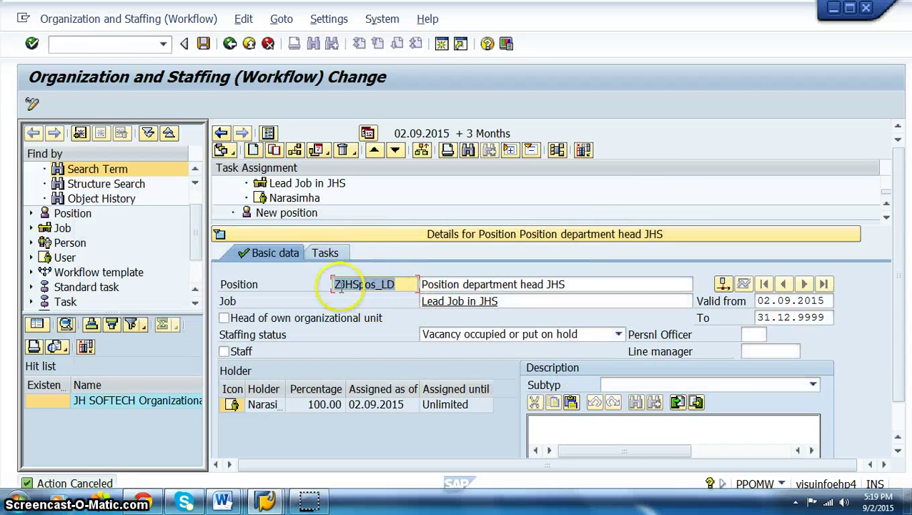
{"action": "left_click", "coordinate": [326, 252]}
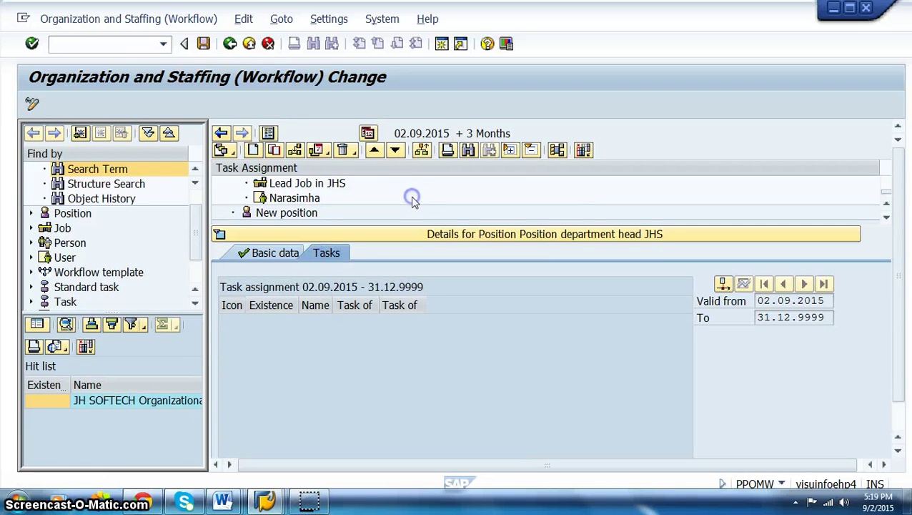
- Create a job under JH SOFTECH Organizational unit 21 with the abbreviation ZJHSjob_CLK copied from the workflow document in Word
{"action": "left_click", "coordinate": [348, 184]}
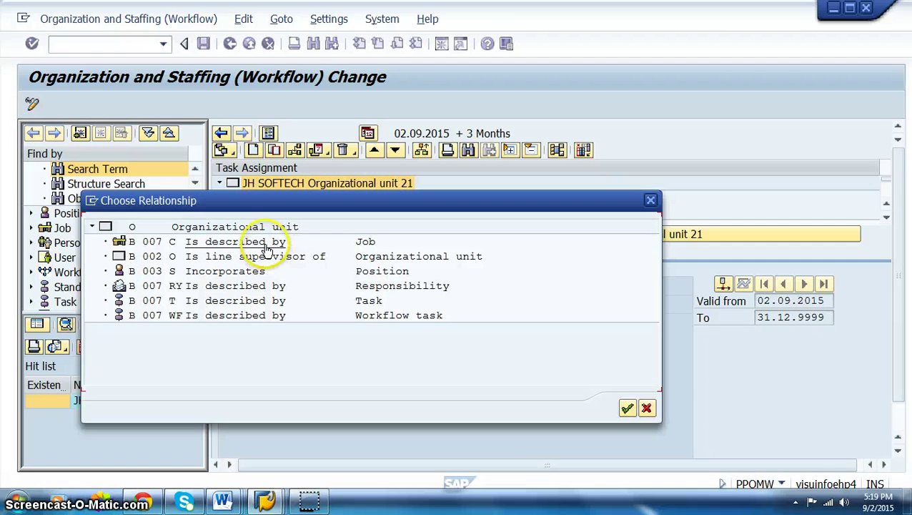
{"action": "double_click", "coordinate": [265, 242]}
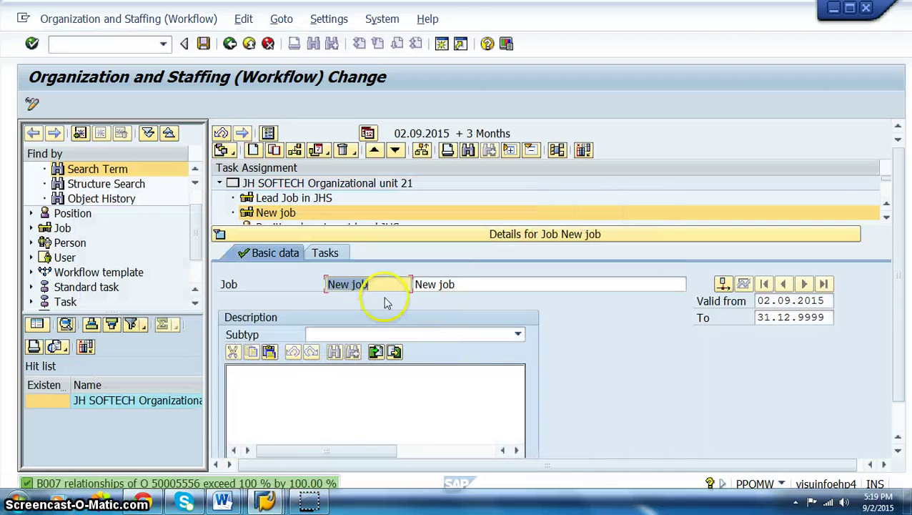
{"action": "left_click", "coordinate": [224, 500]}
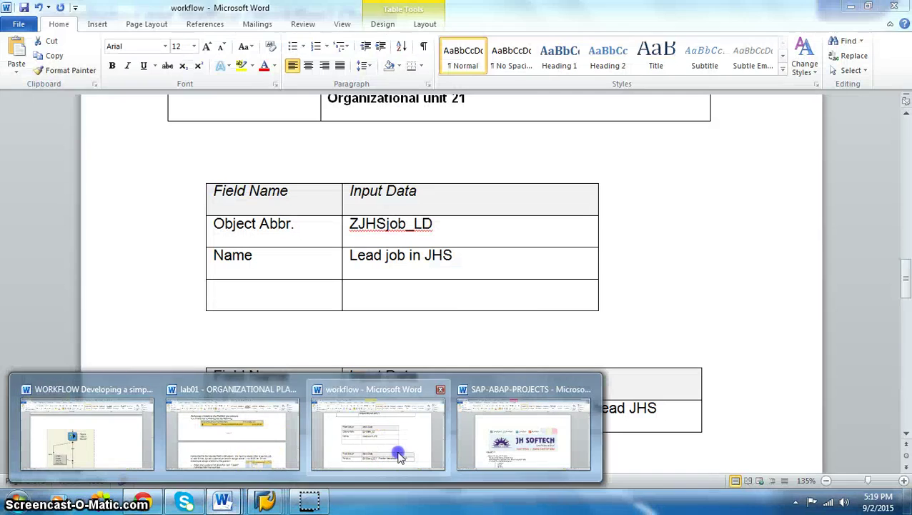
{"action": "left_click", "coordinate": [398, 456]}
{"action": "scroll", "coordinate": [399, 407], "scroll_direction": "down", "scroll_amount": 7}
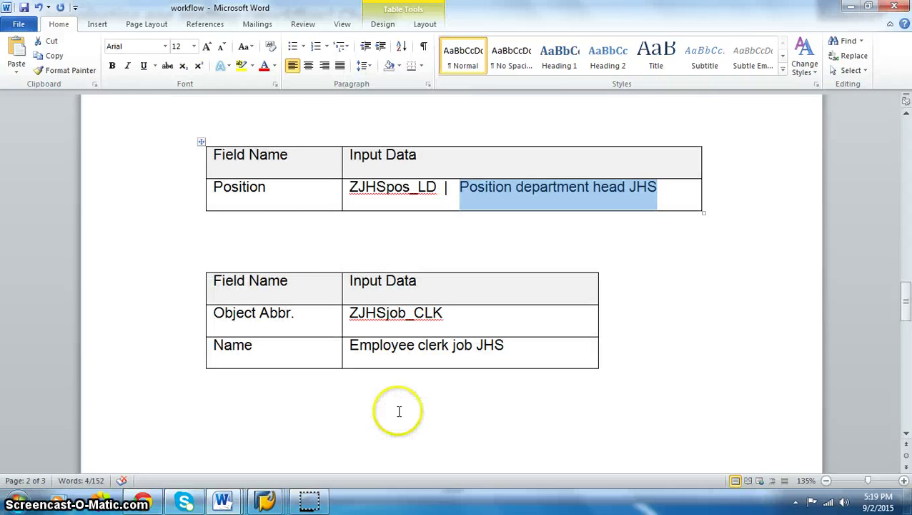
{"action": "left_click_drag", "start_coordinate": [350, 225], "coordinate": [442, 226]}
{"action": "key", "text": "ctrl+c"}
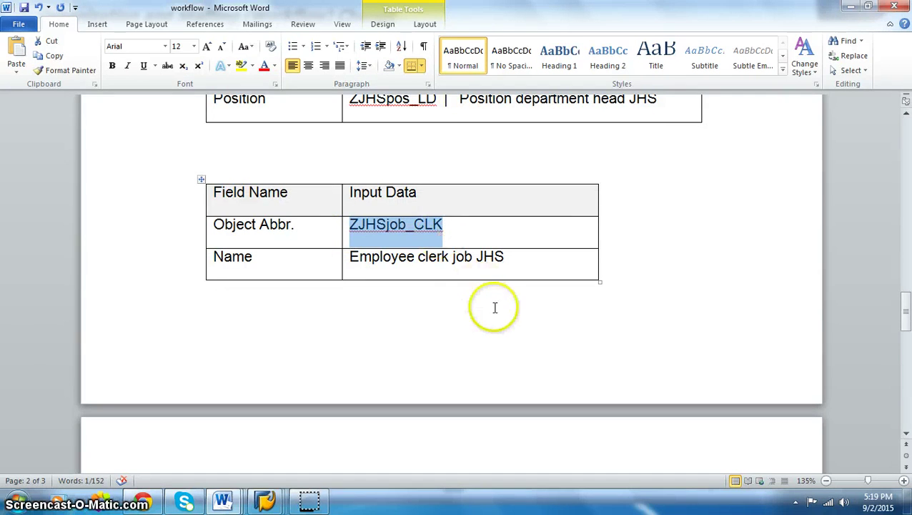
{"action": "key", "text": "alt+Tab"}
{"action": "key", "text": "ctrl+v"}
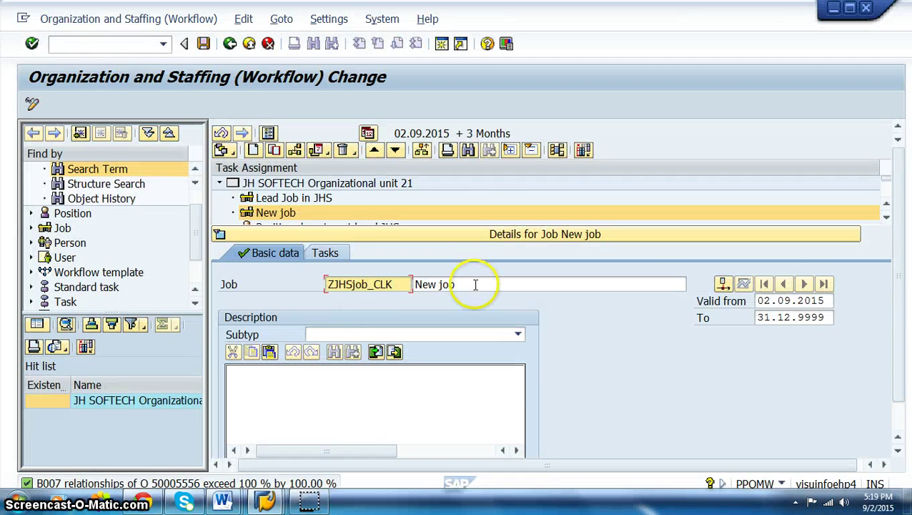
- Name the new job "Employee clerk job JHS" using the name from the Word document, and save
{"action": "key", "text": "alt+Tab"}
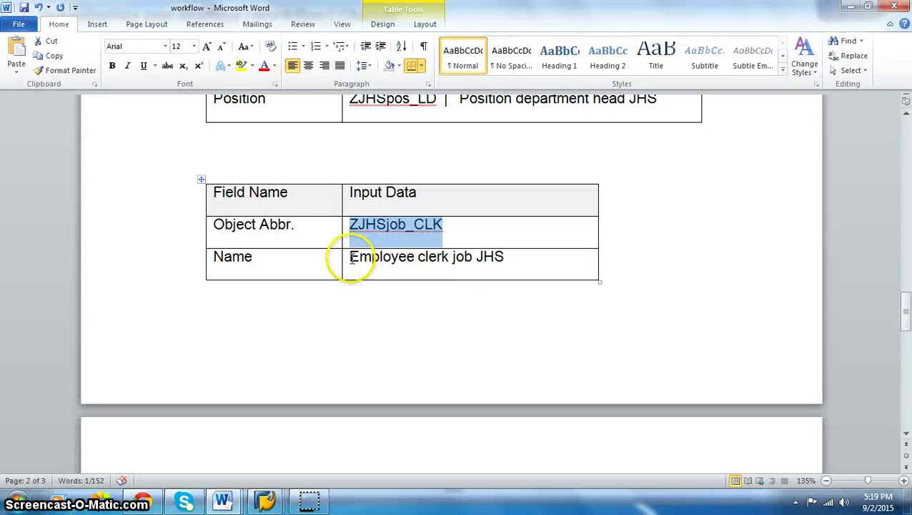
{"action": "left_click_drag", "start_coordinate": [351, 258], "coordinate": [504, 279]}
{"action": "key", "text": "ctrl+c"}
{"action": "key", "text": "alt+Tab"}
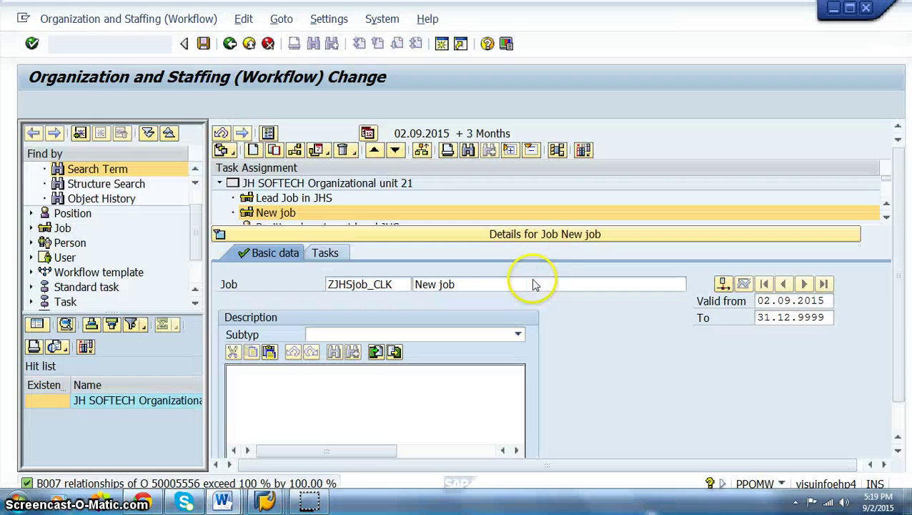
{"action": "left_click", "coordinate": [490, 281]}
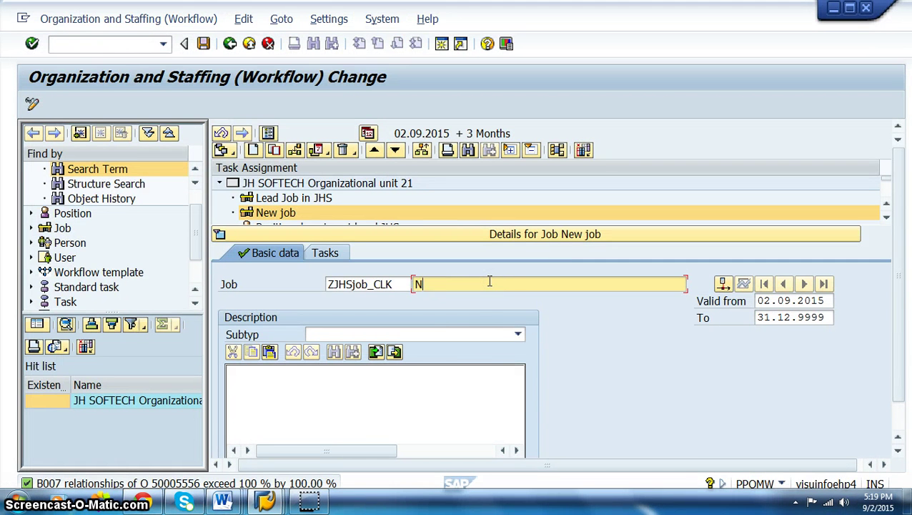
{"action": "key", "text": "BackSpace"}
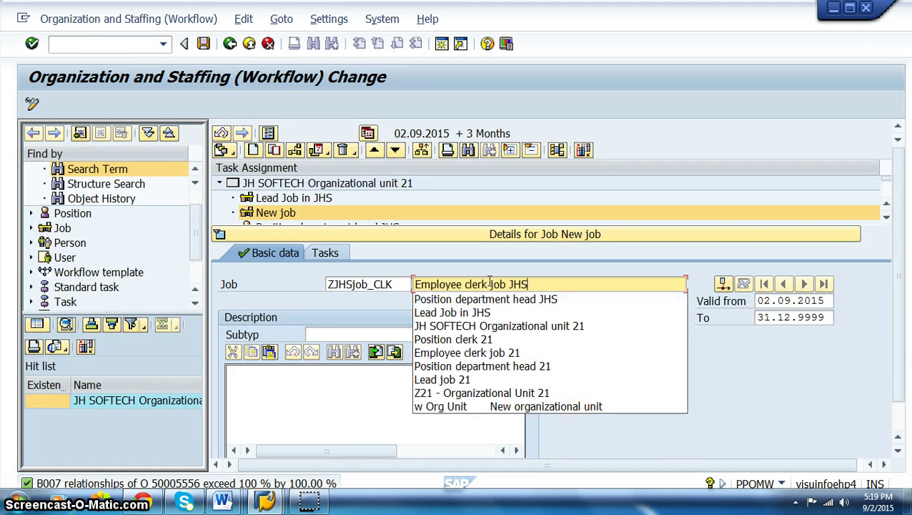
{"action": "left_click", "coordinate": [753, 417]}
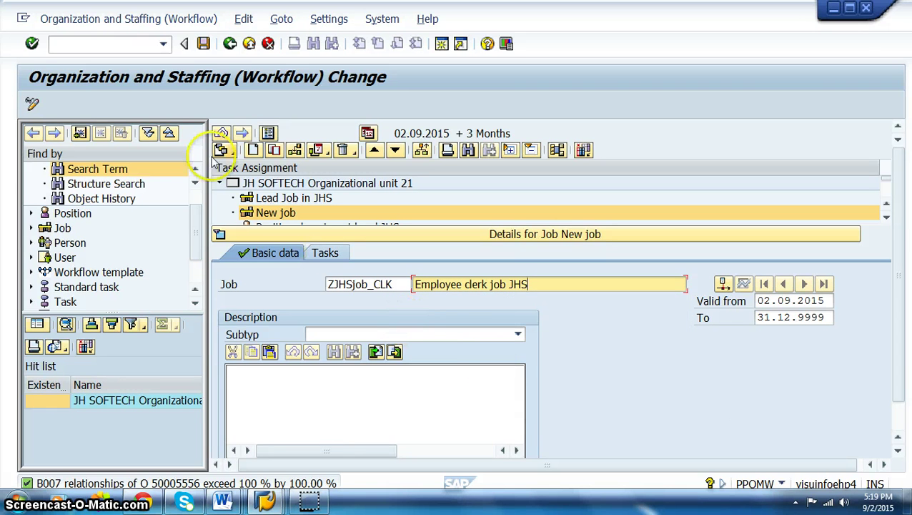
{"action": "left_click", "coordinate": [203, 44]}
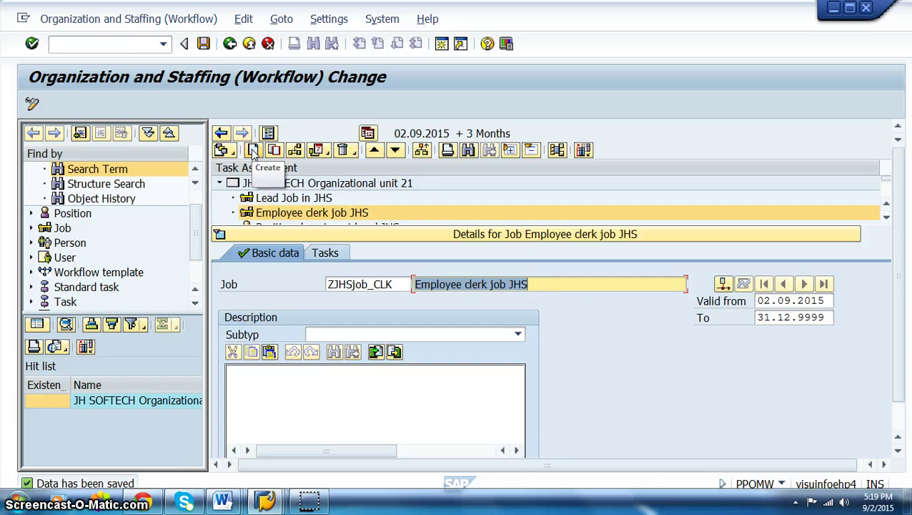
{"action": "left_click", "coordinate": [228, 151]}
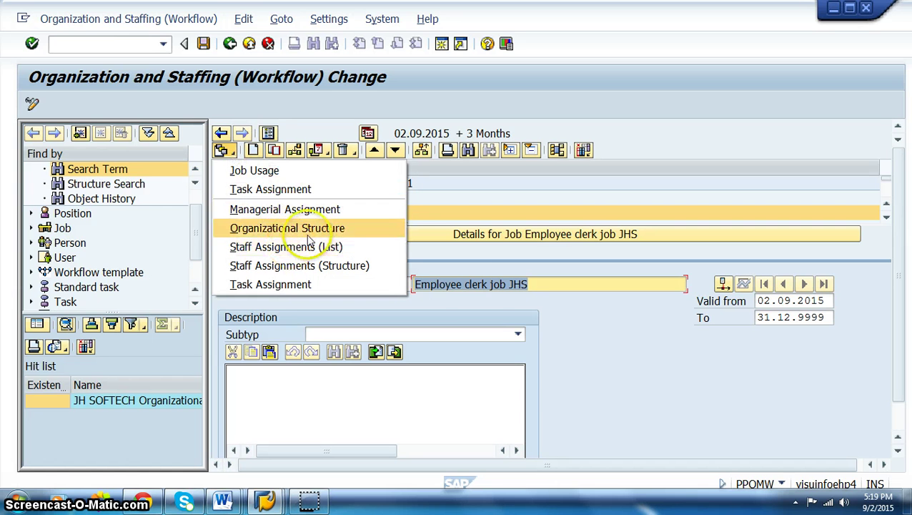
{"action": "left_click", "coordinate": [587, 364]}
{"action": "left_click", "coordinate": [252, 150]}
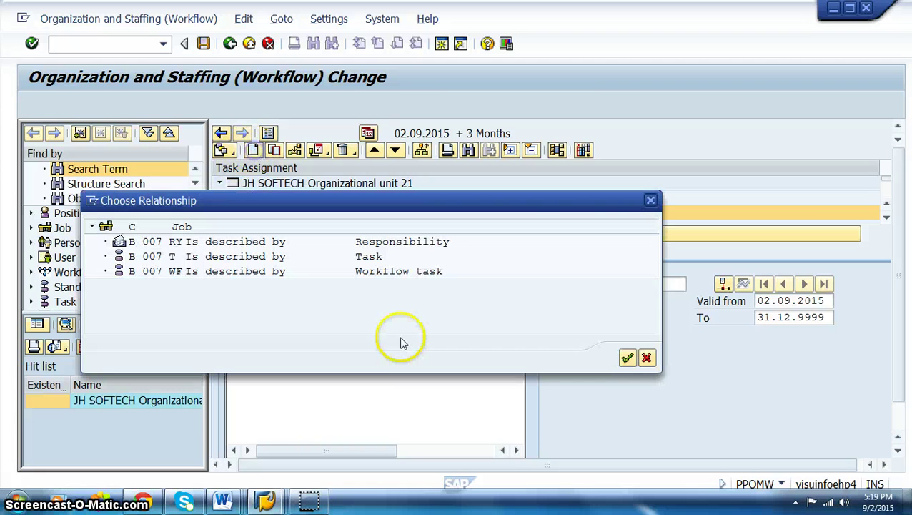
{"action": "left_click", "coordinate": [651, 200]}
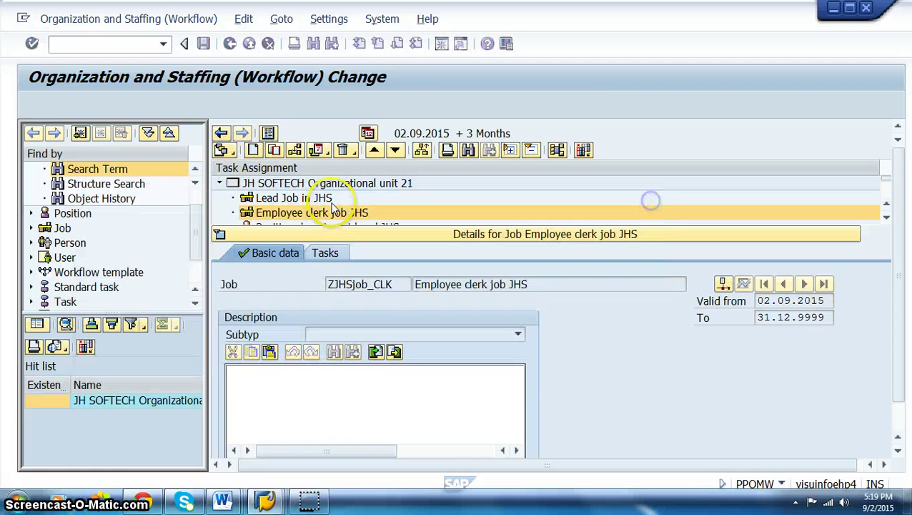
- Create a position under JH SOFTECH Organizational unit 21 with the abbreviation ZJHSpos_CLK copied from the workflow document in Word
{"action": "left_click", "coordinate": [308, 183]}
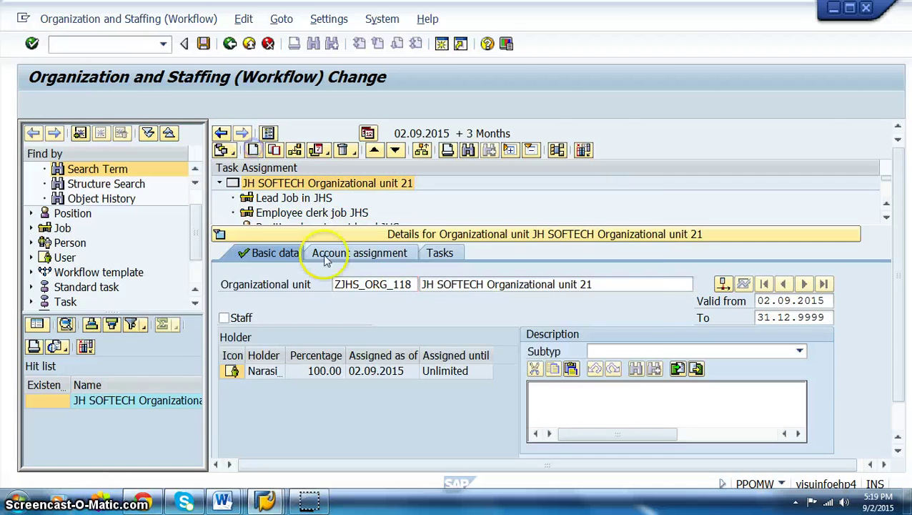
{"action": "left_click", "coordinate": [253, 150]}
{"action": "double_click", "coordinate": [238, 271]}
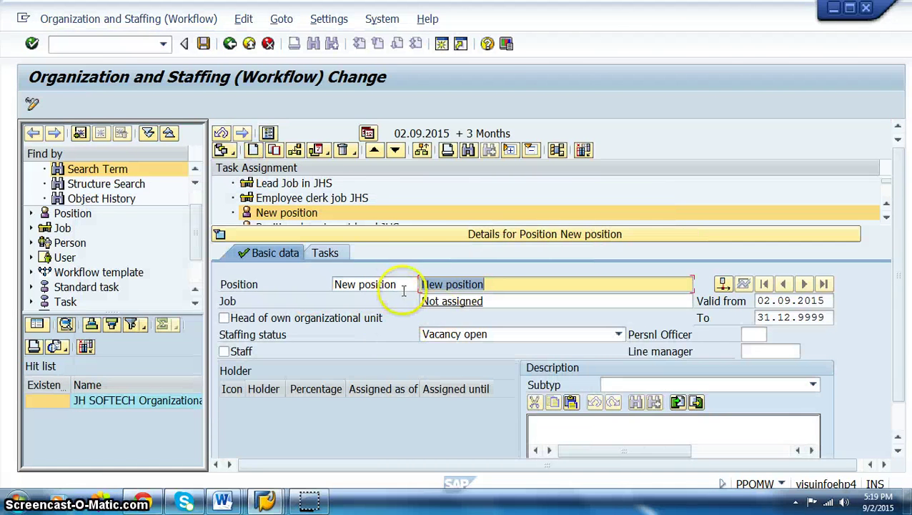
{"action": "left_click", "coordinate": [402, 285]}
{"action": "key", "text": "alt+Tab"}
{"action": "scroll", "coordinate": [374, 379], "scroll_direction": "down", "scroll_amount": 7}
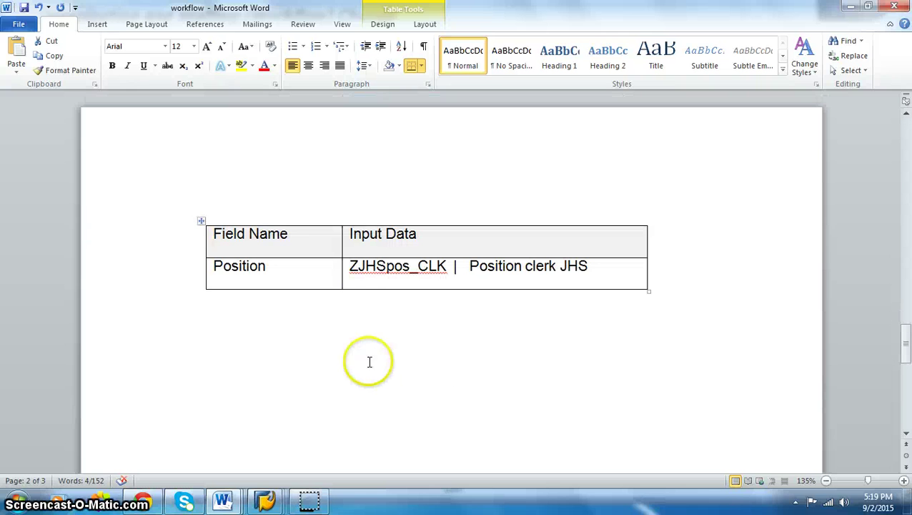
{"action": "left_click_drag", "start_coordinate": [350, 268], "coordinate": [438, 266]}
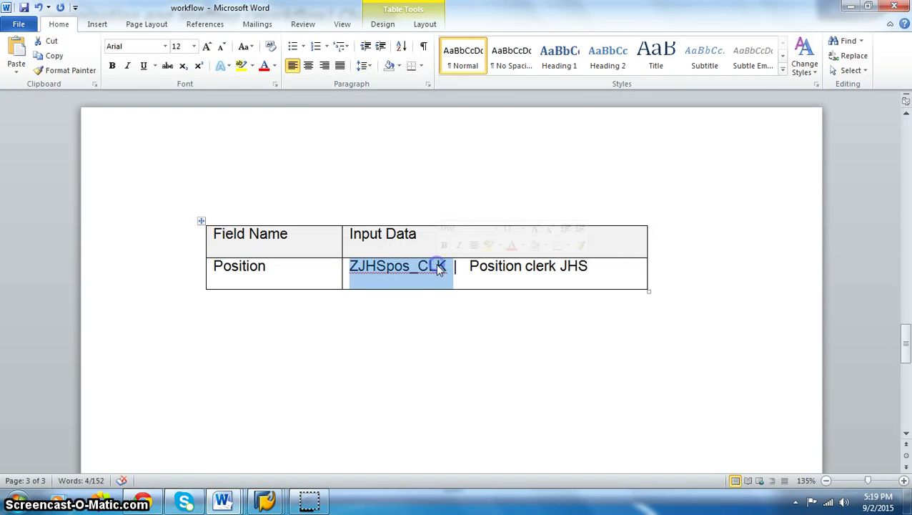
{"action": "key", "text": "alt+Tab"}
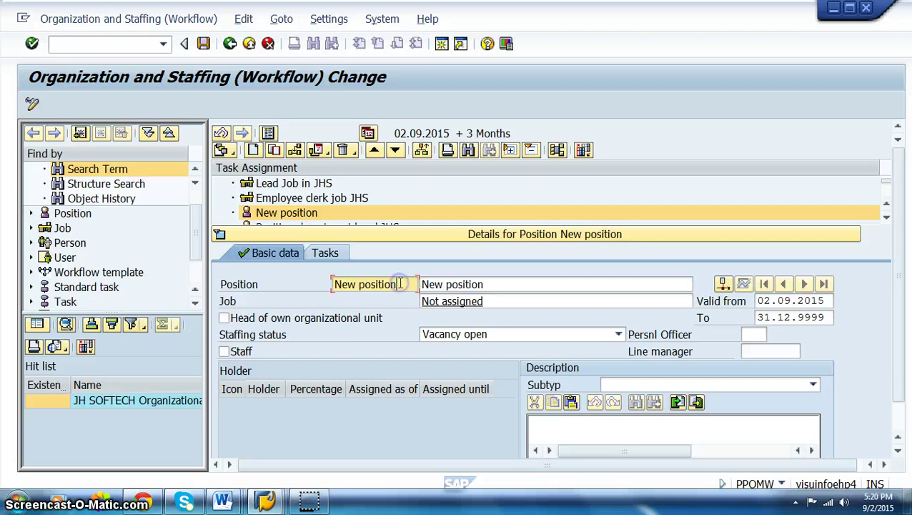
{"action": "left_click", "coordinate": [401, 286]}
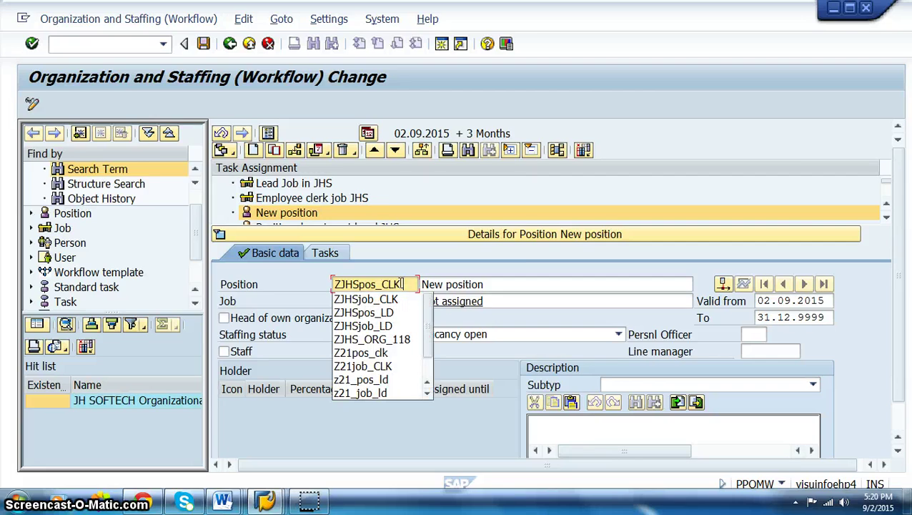
- Name the new position "Position clerk JHS" using the name from the Word document, and save
{"action": "key", "text": "alt+Tab"}
{"action": "left_click", "coordinate": [463, 266]}
{"action": "left_click_drag", "start_coordinate": [464, 266], "coordinate": [574, 266]}
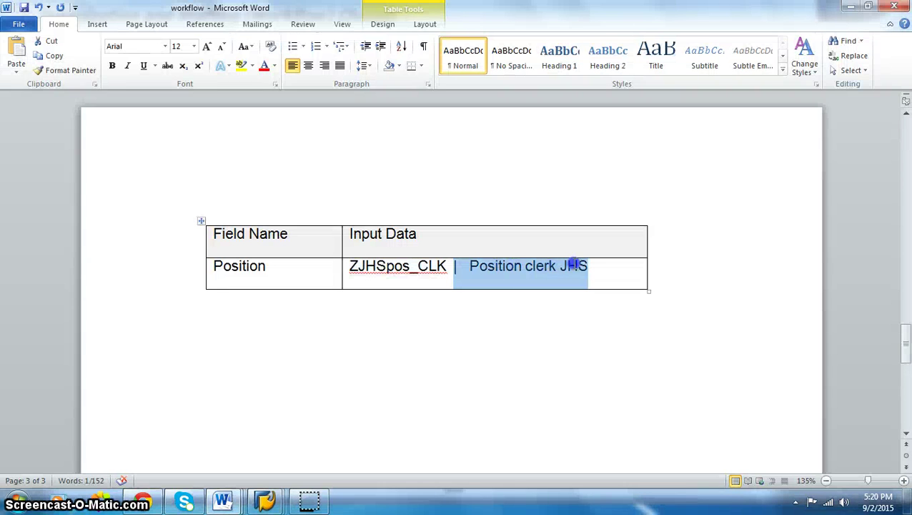
{"action": "left_click", "coordinate": [464, 266]}
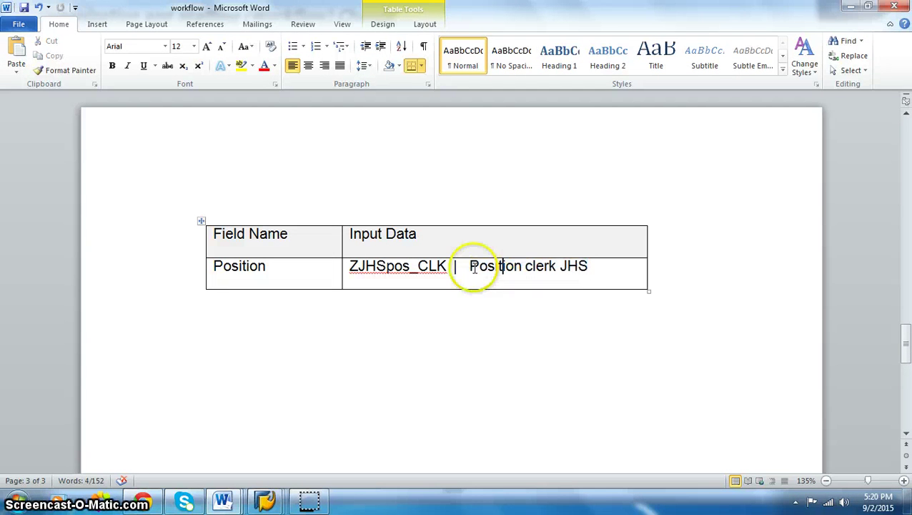
{"action": "left_click_drag", "start_coordinate": [464, 266], "coordinate": [563, 266]}
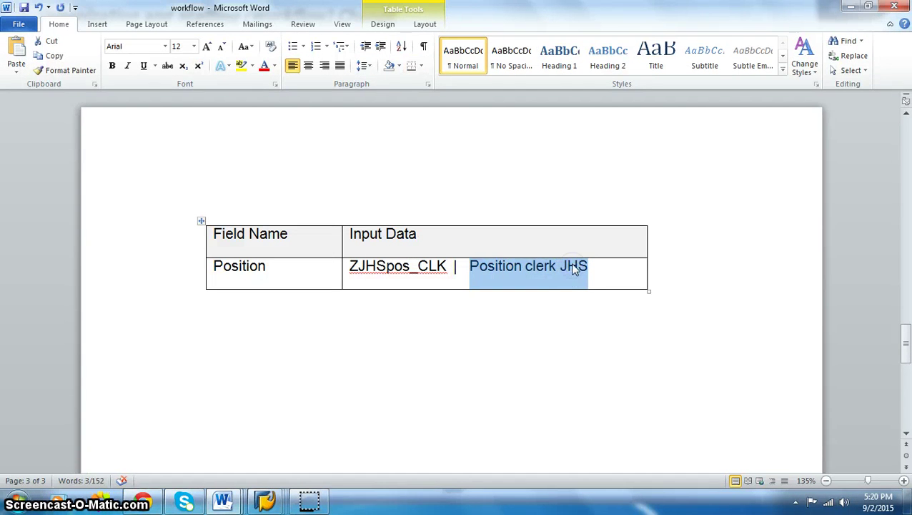
{"action": "key", "text": "alt+Tab"}
{"action": "left_click", "coordinate": [501, 285]}
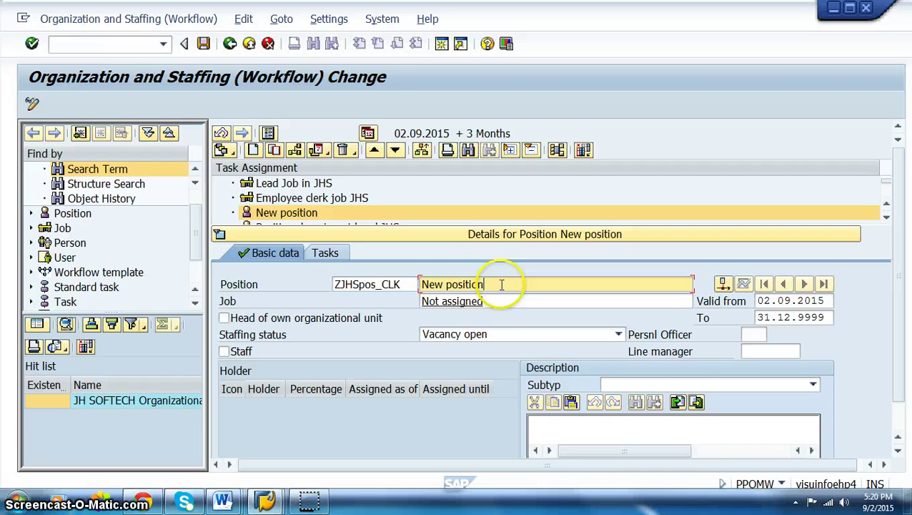
{"action": "key", "text": "BackSpace"}
{"action": "key", "text": "BackSpace"}
{"action": "key", "text": "BackSpace"}
{"action": "key", "text": "BackSpace"}
{"action": "key", "text": "BackSpace"}
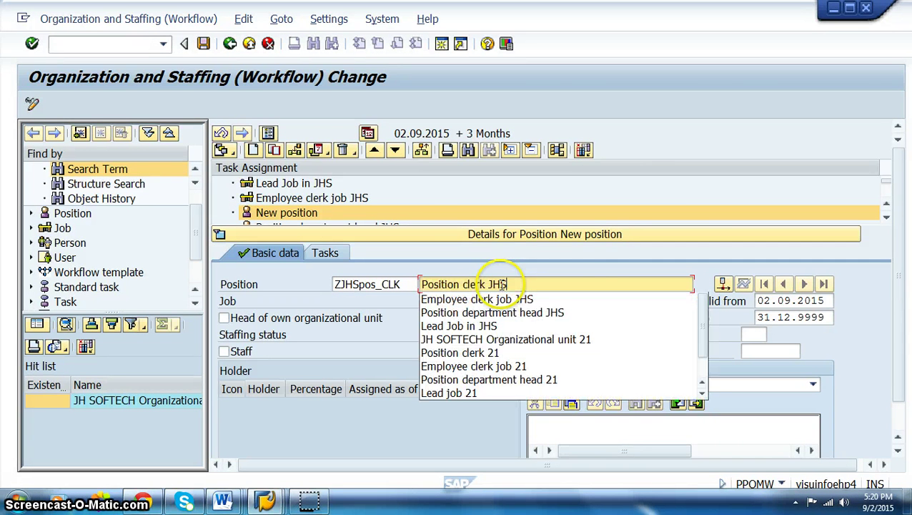
{"action": "left_click", "coordinate": [605, 271]}
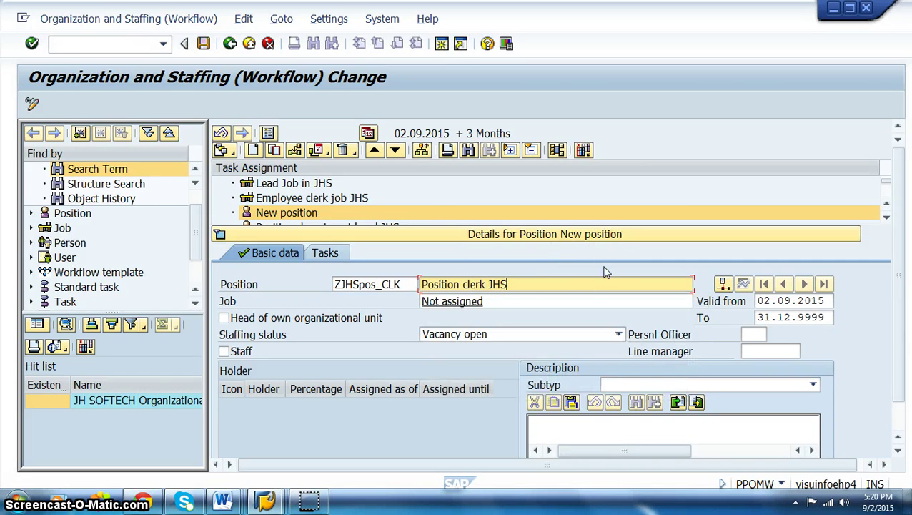
{"action": "left_click", "coordinate": [203, 43]}
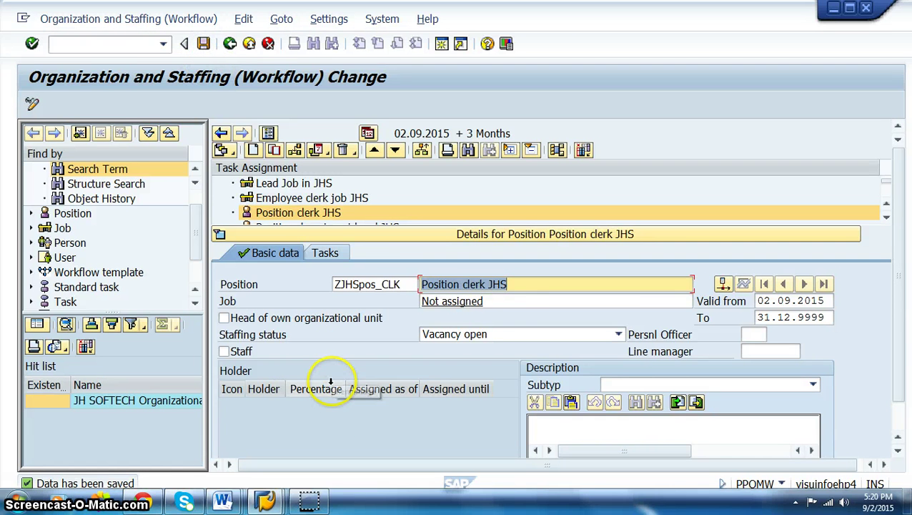
- Search jobs with zjh*, assign Employee clerk job JHS (ZJHSjob_CLK) to Position clerk JHS, and save
{"action": "left_click", "coordinate": [665, 303]}
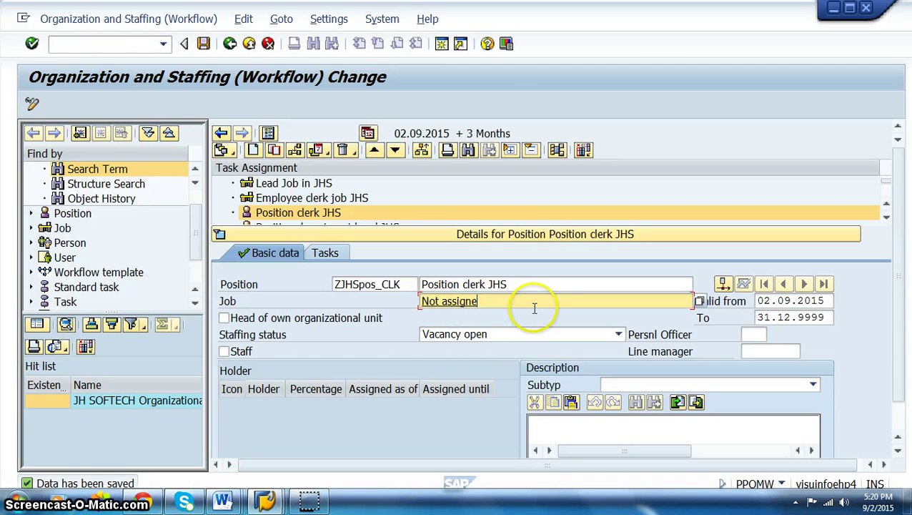
{"action": "key", "text": "BackSpace"}
{"action": "key", "text": "BackSpace"}
{"action": "key", "text": "BackSpace"}
{"action": "key", "text": "BackSpace"}
{"action": "key", "text": "BackSpace"}
{"action": "key", "text": "BackSpace"}
{"action": "key", "text": "BackSpace"}
{"action": "key", "text": "BackSpace"}
{"action": "key", "text": "BackSpace"}
{"action": "key", "text": "BackSpace"}
{"action": "key", "text": "BackSpace"}
{"action": "type", "text": "zjh*"}
{"action": "key", "text": "Return"}
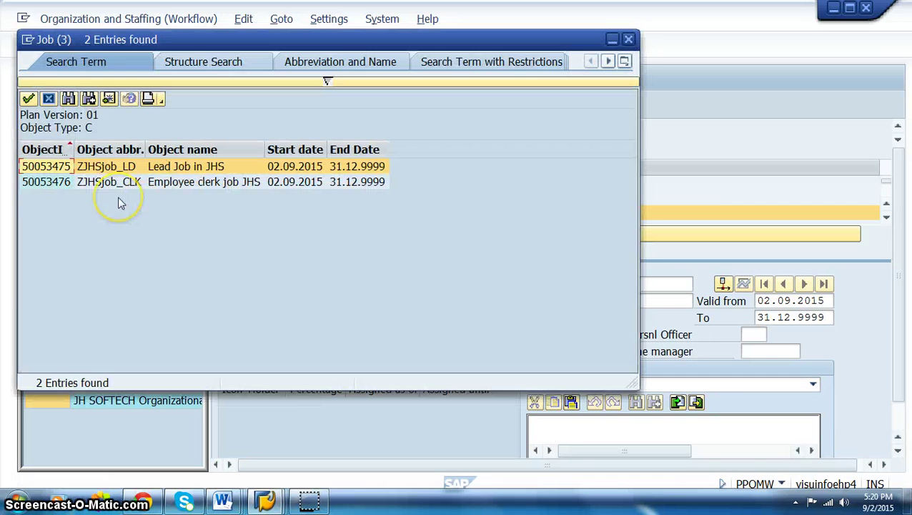
{"action": "double_click", "coordinate": [114, 183]}
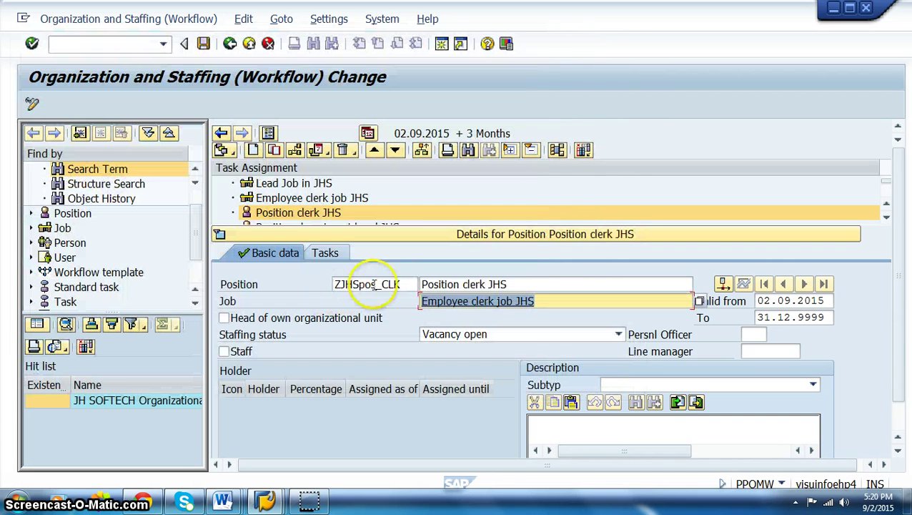
{"action": "left_click", "coordinate": [204, 43]}
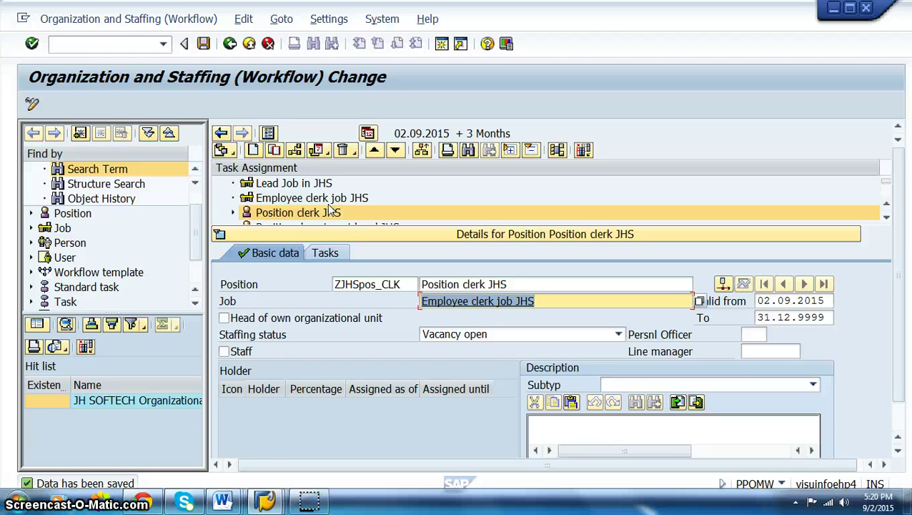
- Switch to the workflow document in Word and write "Jobs – Manager -" below the clerk position table
{"action": "mouse_move", "coordinate": [222, 504]}
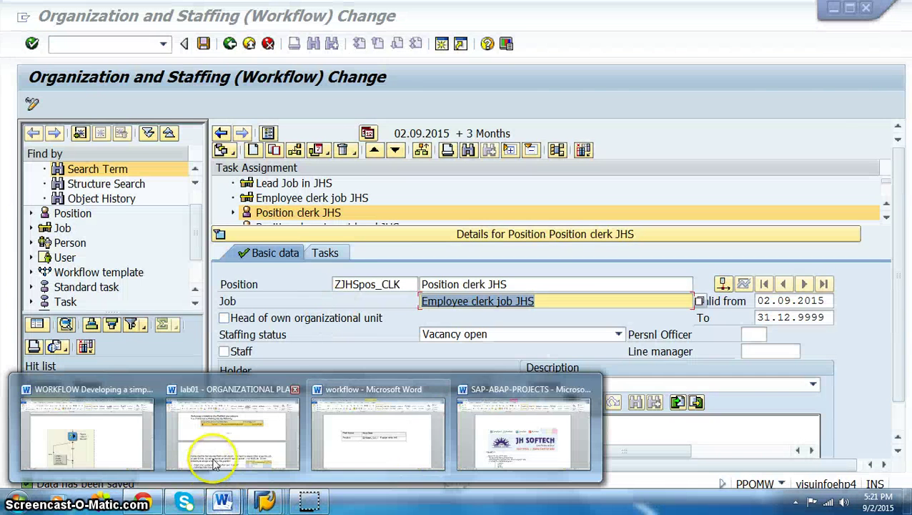
{"action": "left_click", "coordinate": [391, 448]}
{"action": "left_click", "coordinate": [226, 501]}
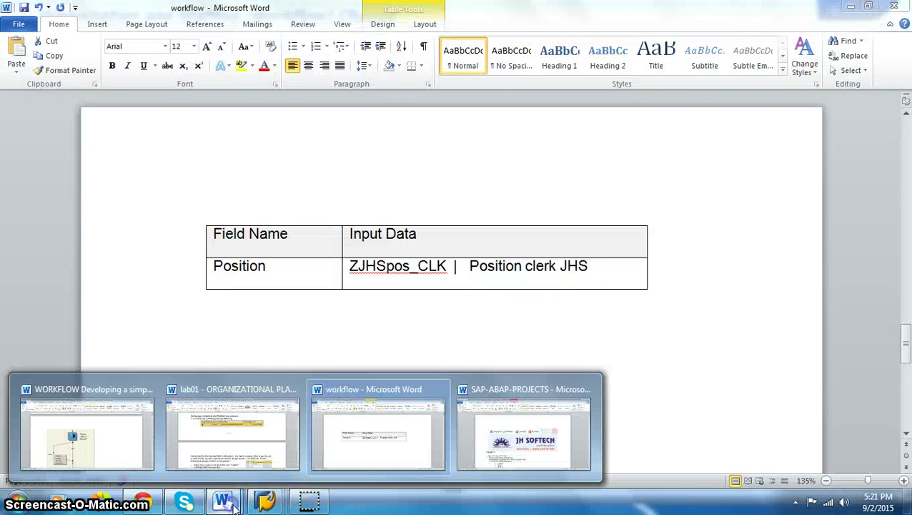
{"action": "scroll", "coordinate": [507, 358], "scroll_direction": "up", "scroll_amount": 5}
{"action": "scroll", "coordinate": [500, 365], "scroll_direction": "down", "scroll_amount": 8}
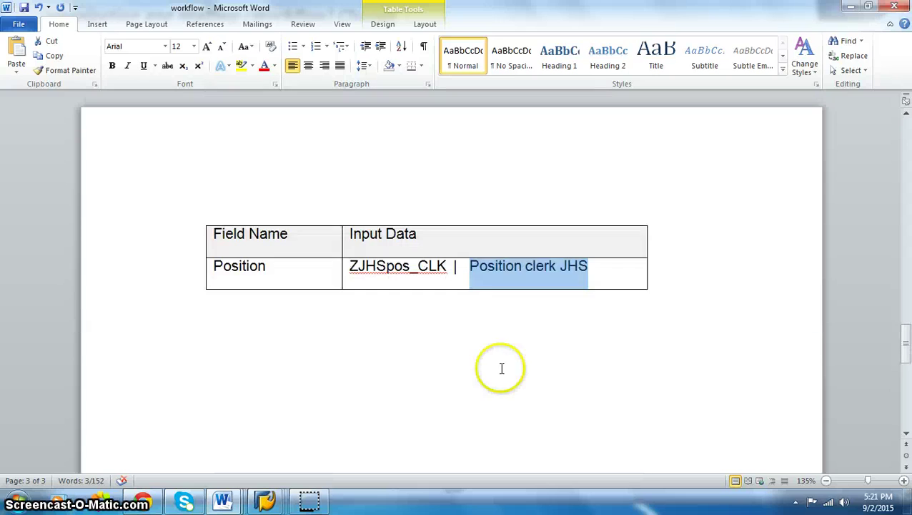
{"action": "left_click", "coordinate": [676, 175]}
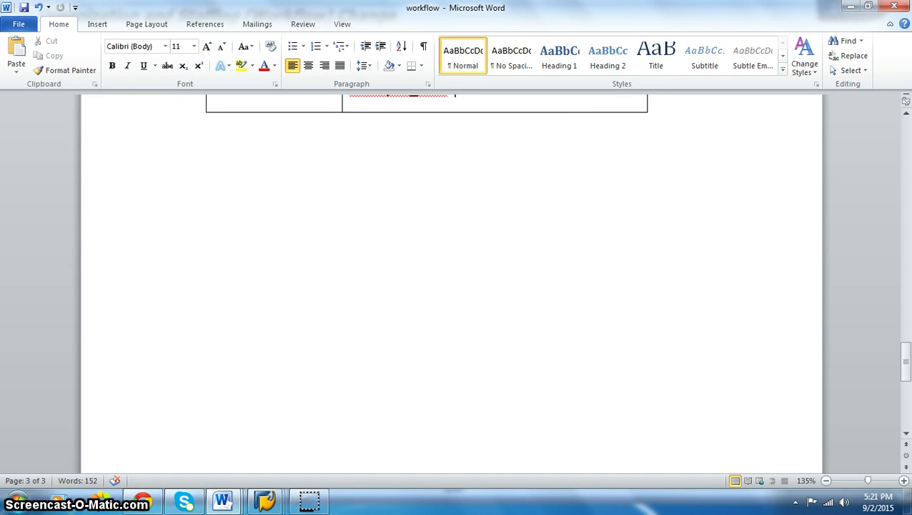
{"action": "type", "text": "Jobs "}
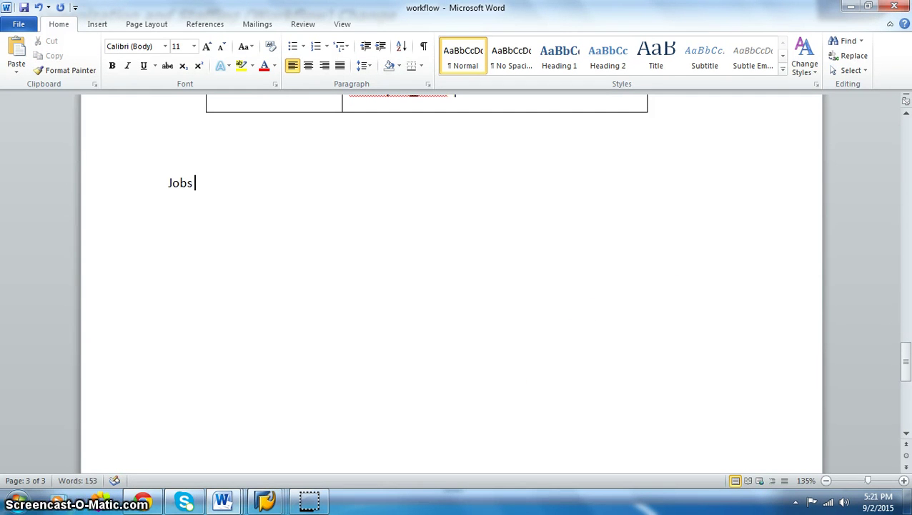
{"action": "type", "text": "- Manag"}
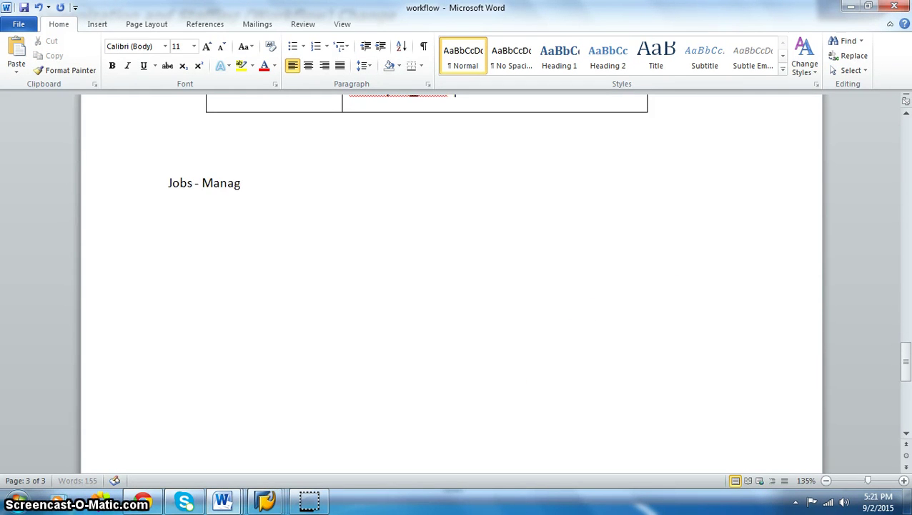
{"action": "type", "text": "er -"}
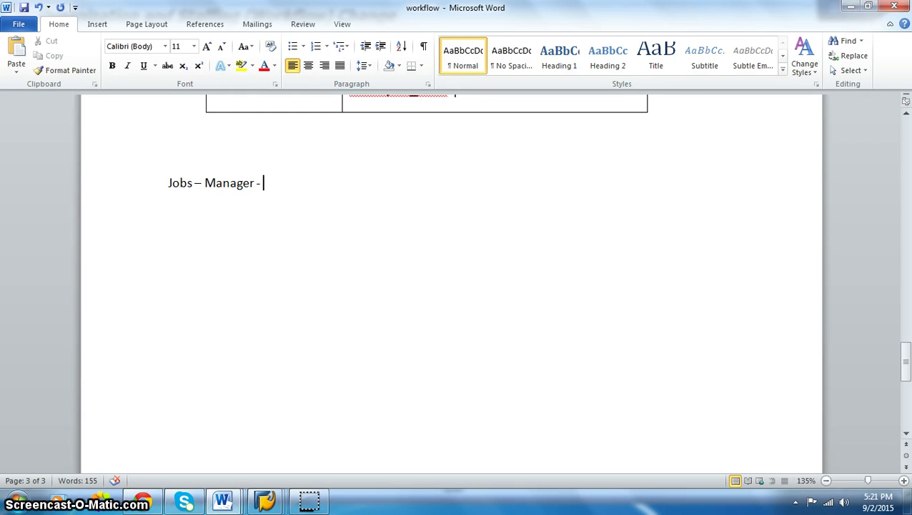
- Remove "Jobs –" before "Manager -" and add a line above it with the tab-separated headings "Job" and "Position"
{"action": "left_click", "coordinate": [204, 183]}
{"action": "key", "text": "BackSpace"}
{"action": "key", "text": "BackSpace"}
{"action": "key", "text": "BackSpace"}
{"action": "key", "text": "BackSpace"}
{"action": "key", "text": "BackSpace"}
{"action": "key", "text": "BackSpace"}
{"action": "key", "text": "BackSpace"}
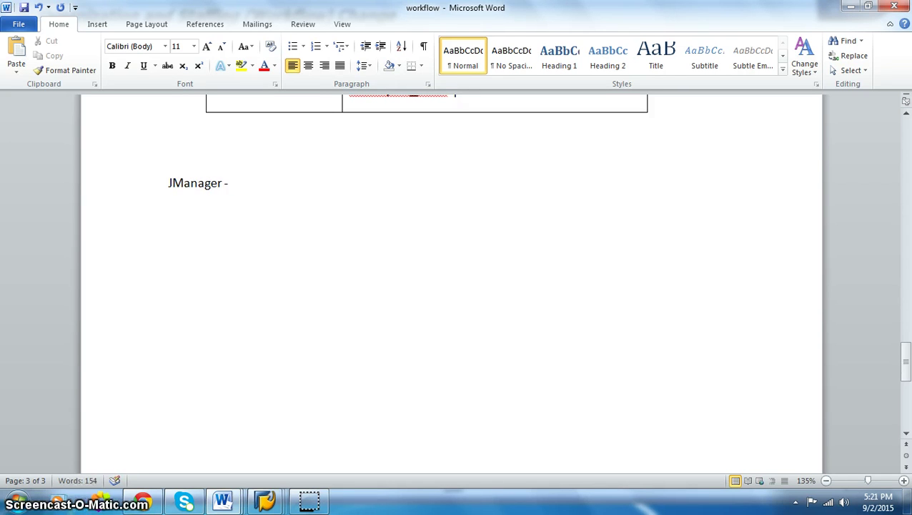
{"action": "key", "text": "Up"}
{"action": "type", "text": "Job"}
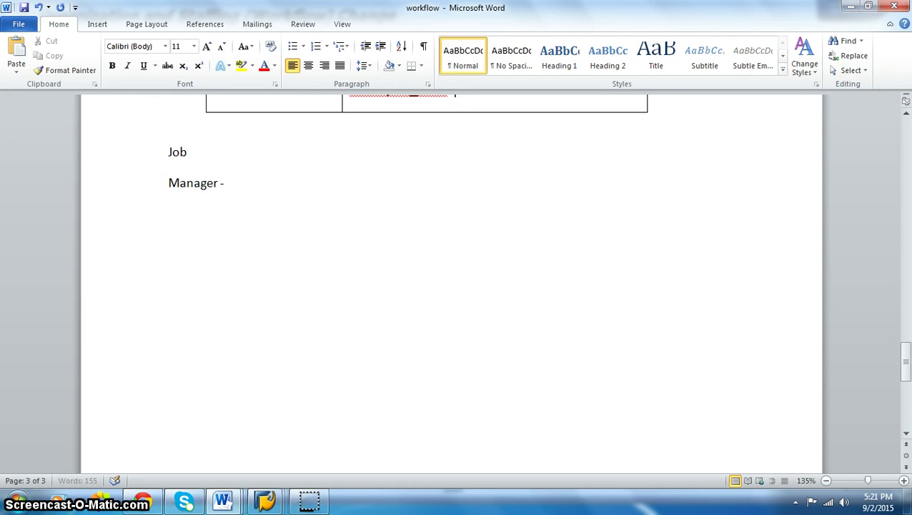
{"action": "key", "text": "Tab"}
{"action": "key", "text": "Tab"}
{"action": "type", "text": "Positi"}
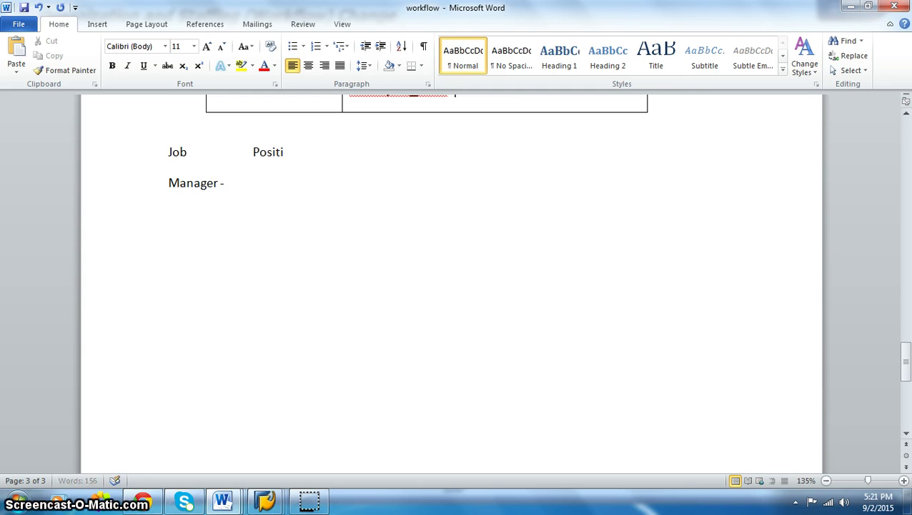
- Enter "Mangaer for Parle g LCinet" under the Position heading, beside "Manager -", and add a new line
{"action": "left_click", "coordinate": [226, 183]}
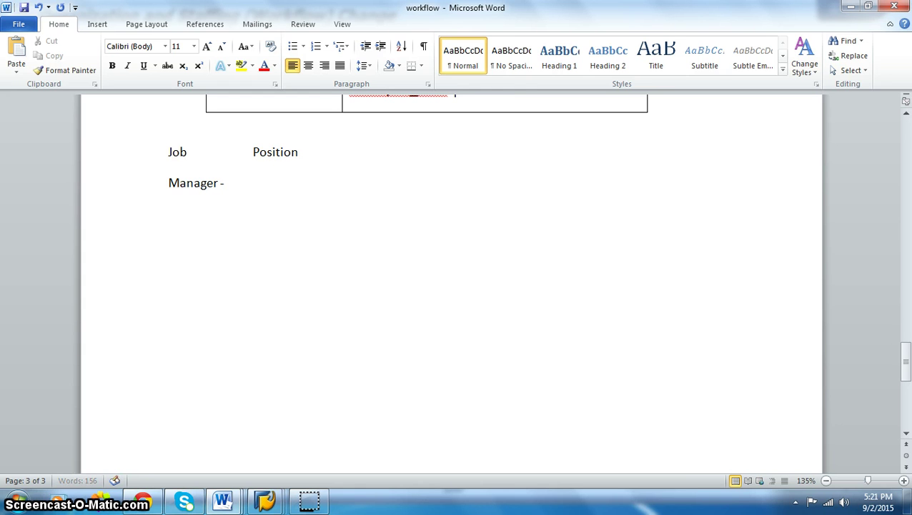
{"action": "type", "text": "-\t"}
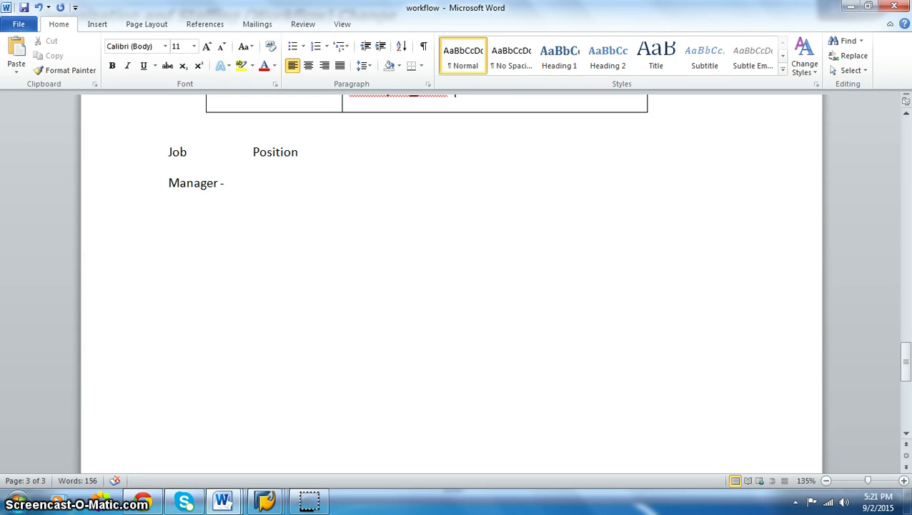
{"action": "type", "text": "Man"}
{"action": "type", "text": "gae"}
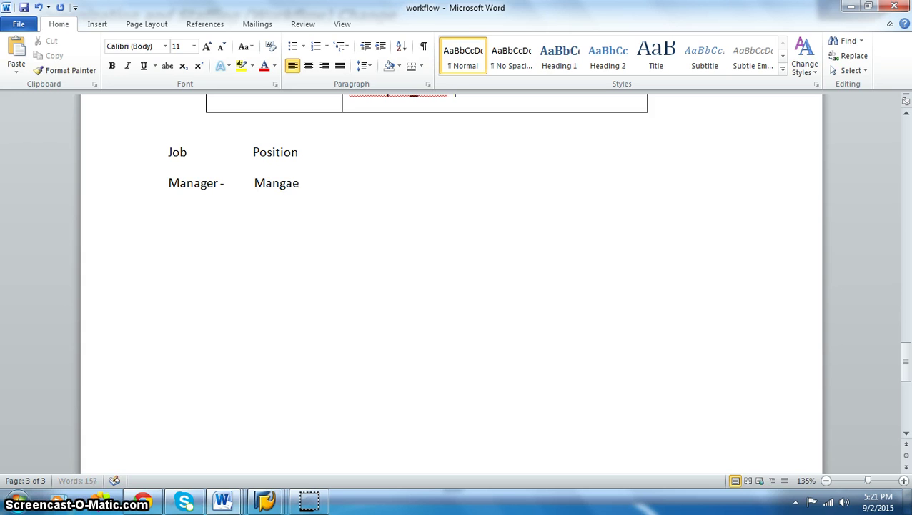
{"action": "type", "text": "r for Parle g LCine"}
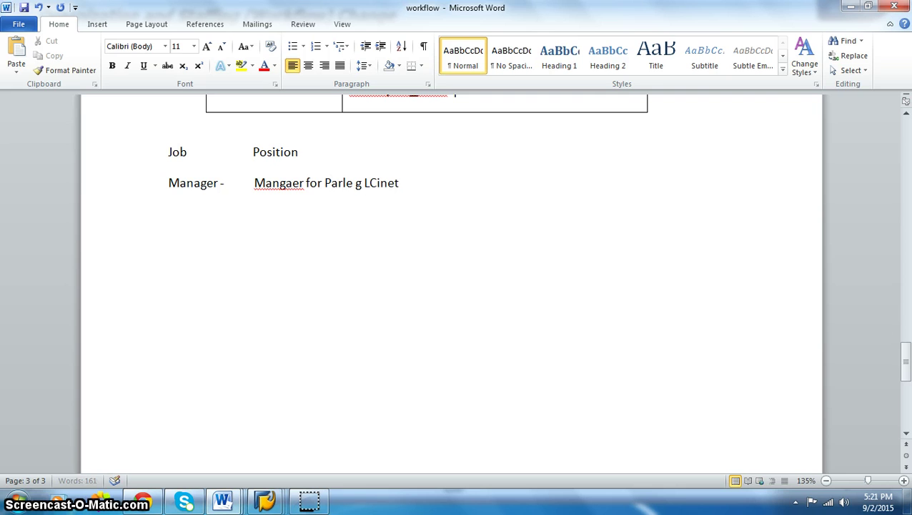
{"action": "type", "text": "t"}
{"action": "key", "text": "Return"}
{"action": "key", "text": "Up"}
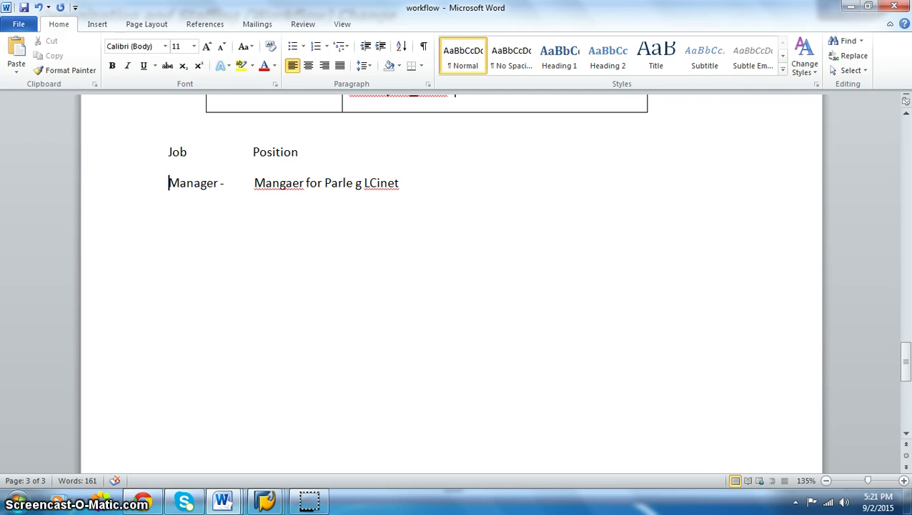
- Add a row below the manager line with "Clerk" under Job and "Clerk" under Position
{"action": "left_click", "coordinate": [169, 213]}
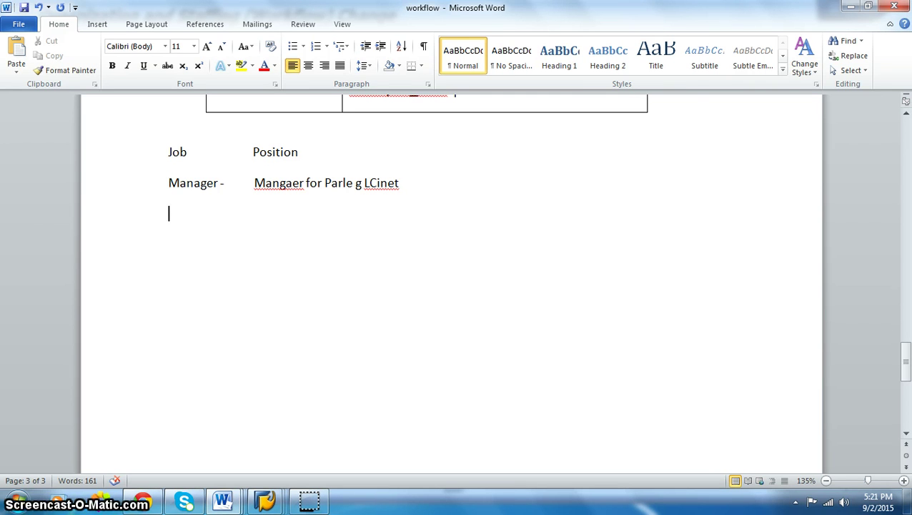
{"action": "type", "text": "Clerk"}
{"action": "key", "text": "Tab"}
{"action": "type", "text": "Cler"}
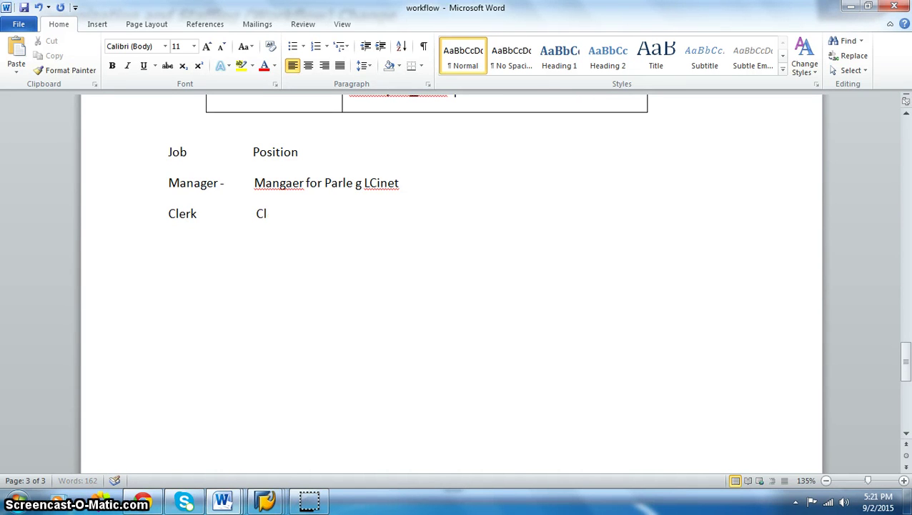
{"action": "type", "text": "k"}
- Remove the space in "Parle g" in the manager's position text so it reads "Parleg"
{"action": "key", "text": "Up"}
{"action": "key", "text": "Up"}
{"action": "key", "text": "Up"}
{"action": "key", "text": "Up"}
{"action": "key", "text": "Down"}
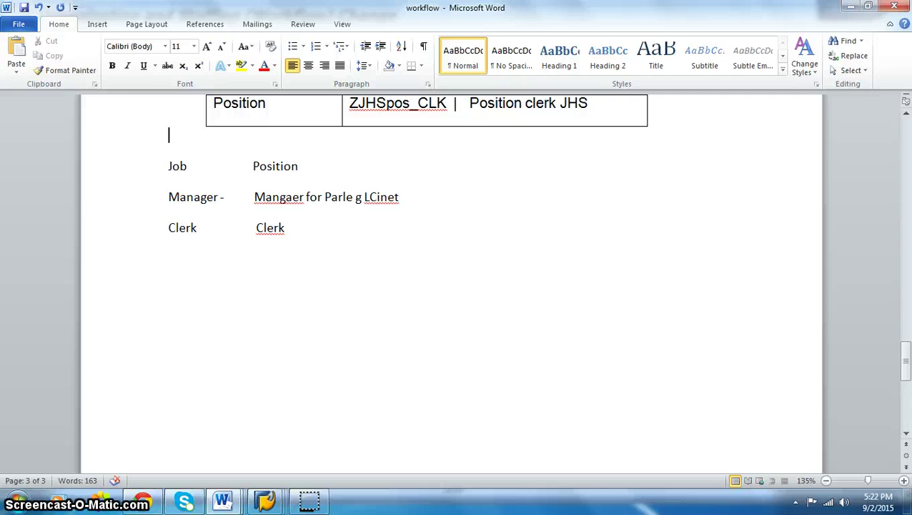
{"action": "left_click", "coordinate": [169, 197]}
{"action": "left_click", "coordinate": [355, 197]}
{"action": "key", "text": "BackSpace"}
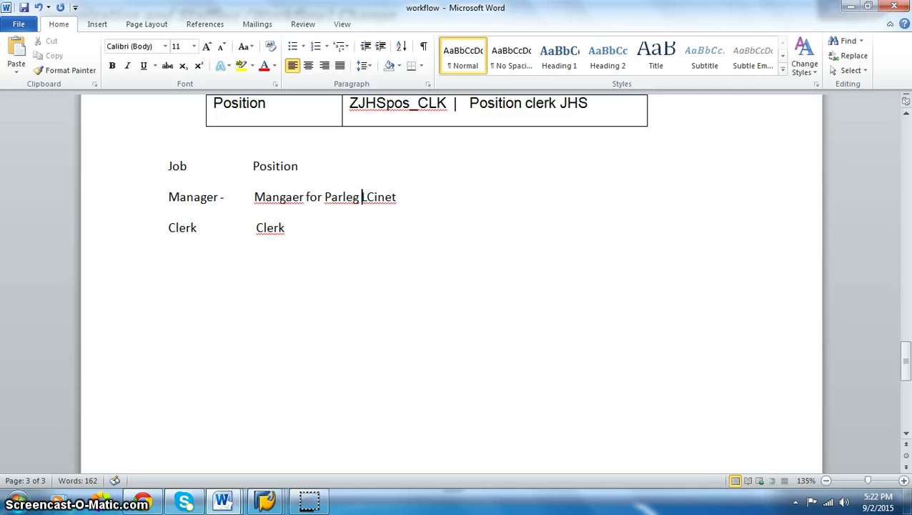
- Correct the misspelled last word of the manager's position text to "Client"
{"action": "left_click", "coordinate": [362, 196]}
{"action": "key", "text": "Delete"}
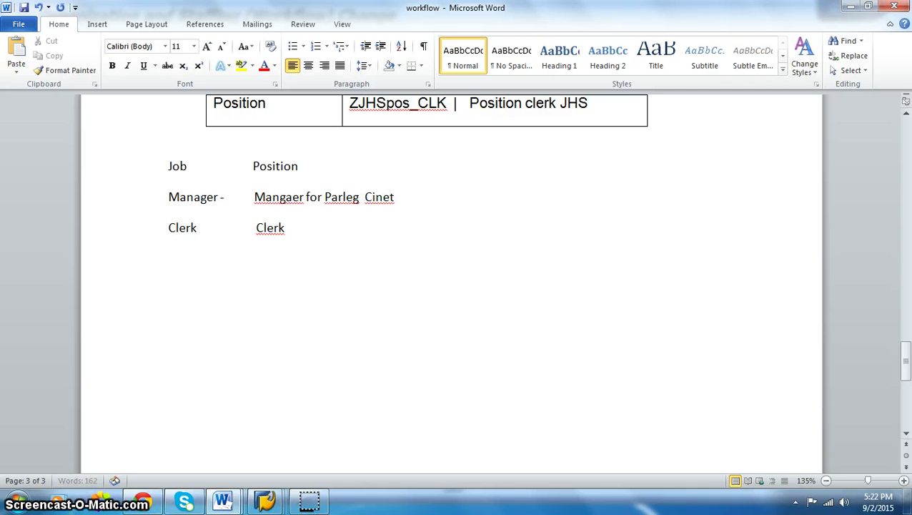
{"action": "left_click", "coordinate": [371, 197]}
{"action": "type", "text": "l"}
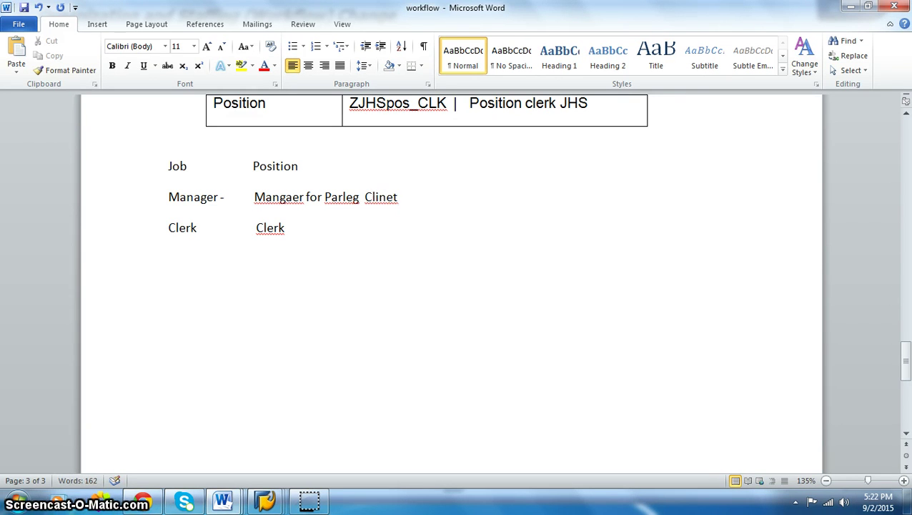
{"action": "key", "text": "End"}
{"action": "key", "text": "BackSpace"}
{"action": "key", "text": "BackSpace"}
{"action": "key", "text": "BackSpace"}
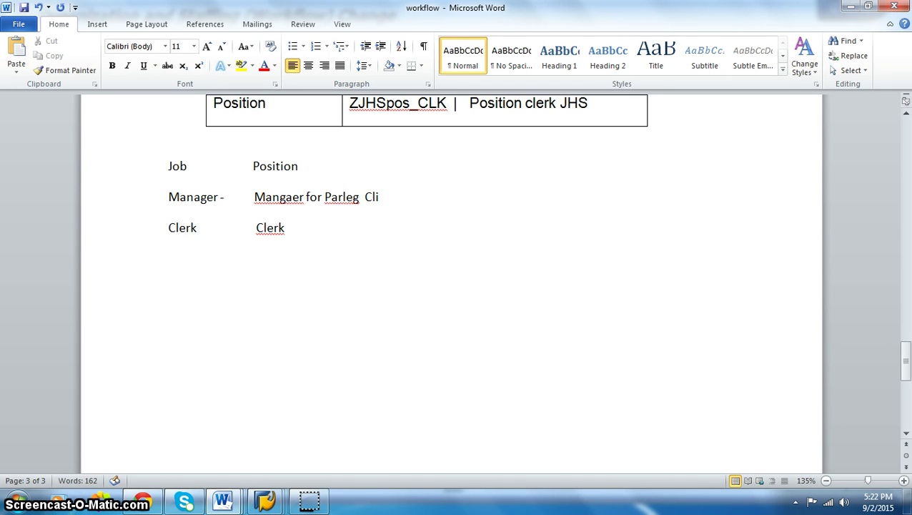
{"action": "type", "text": "ent"}
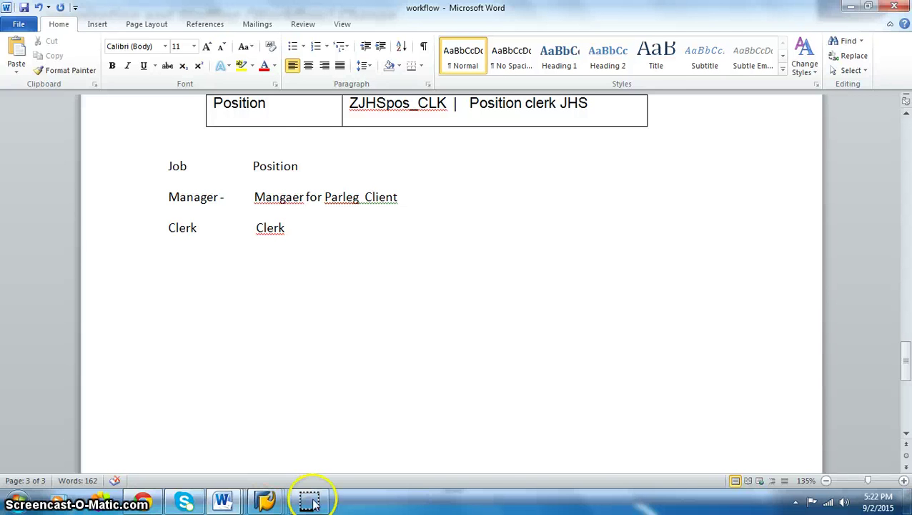
- Switch to Organization and Staffing in SAP and collapse the details area of Position clerk JHS
{"action": "mouse_move", "coordinate": [266, 499]}
{"action": "left_click", "coordinate": [481, 461]}
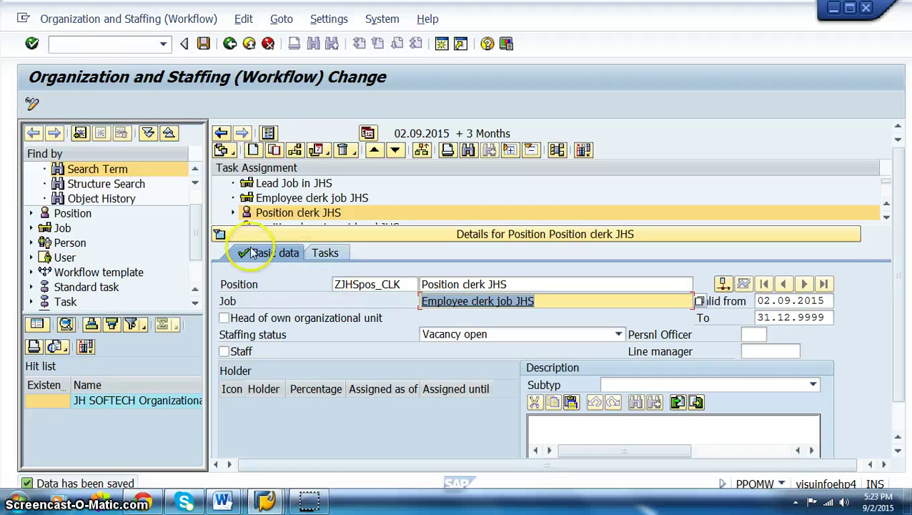
{"action": "left_click", "coordinate": [220, 236]}
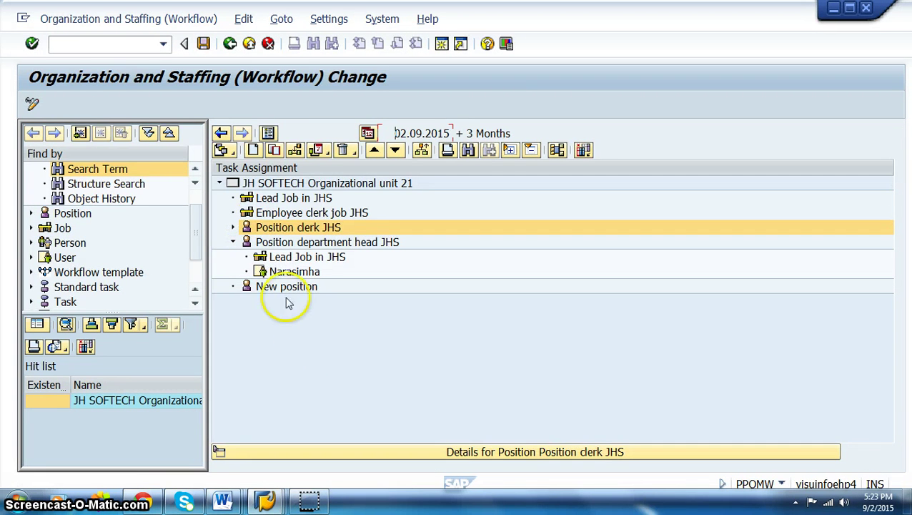
- Review the jobs and positions under JH SOFTECH Organizational unit 21, including New position, and return to SAP Easy Access
{"action": "left_click", "coordinate": [266, 184]}
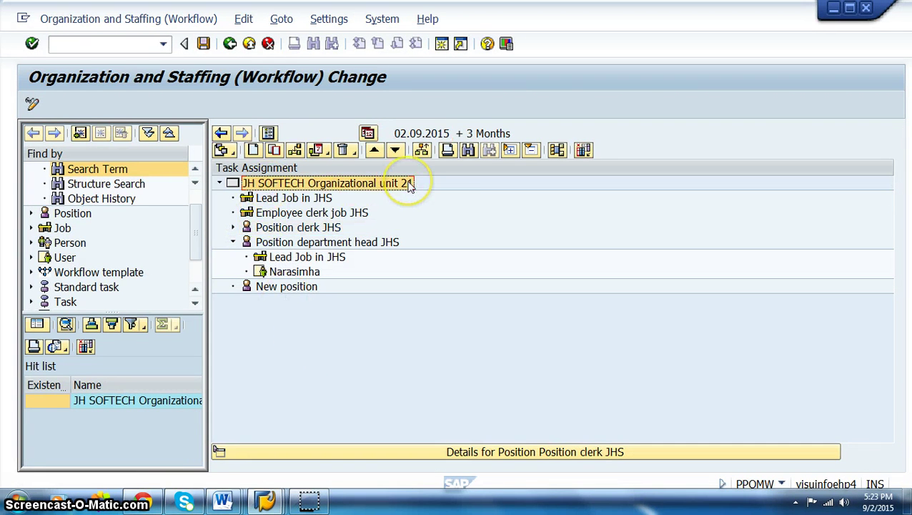
{"action": "left_click", "coordinate": [275, 198]}
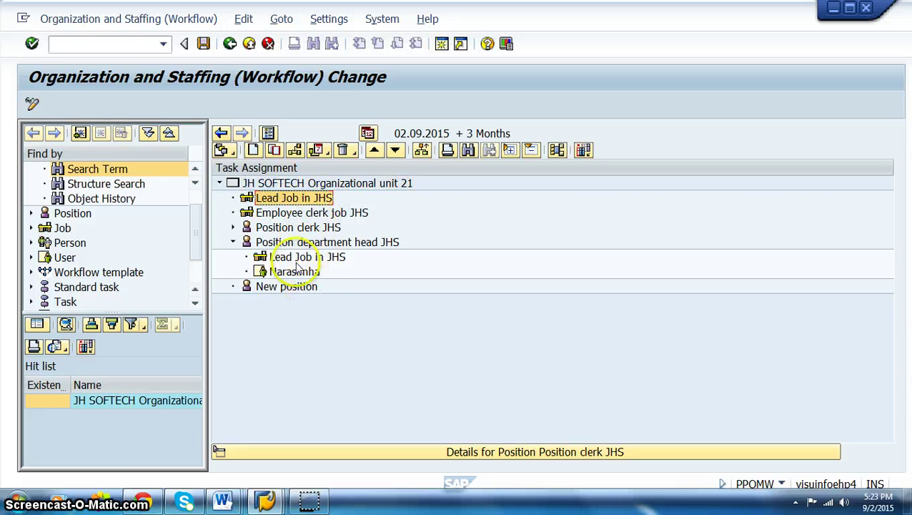
{"action": "left_click", "coordinate": [301, 212]}
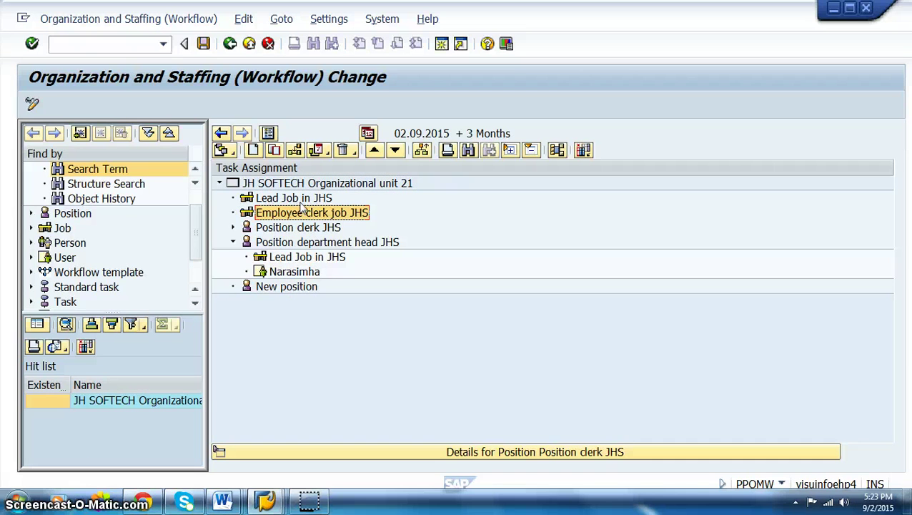
{"action": "left_click", "coordinate": [298, 199]}
{"action": "left_click", "coordinate": [300, 212]}
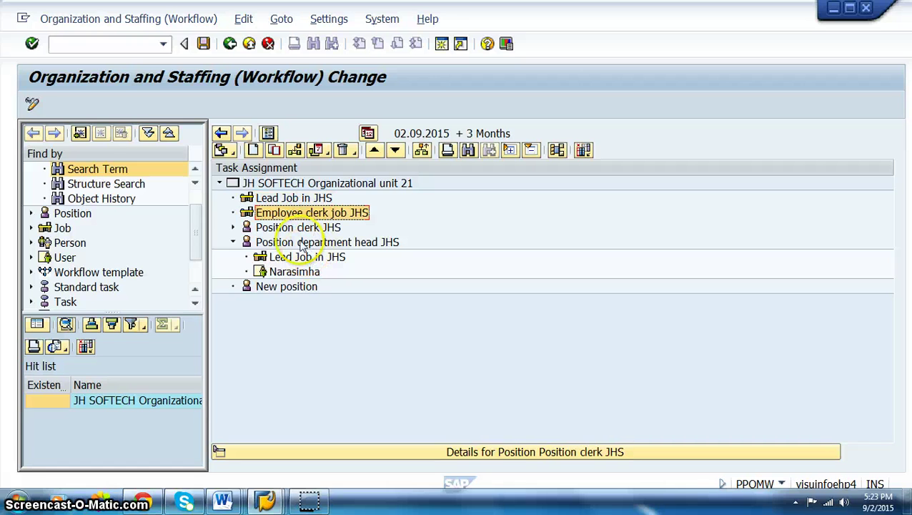
{"action": "left_click", "coordinate": [306, 228]}
{"action": "left_click", "coordinate": [309, 243]}
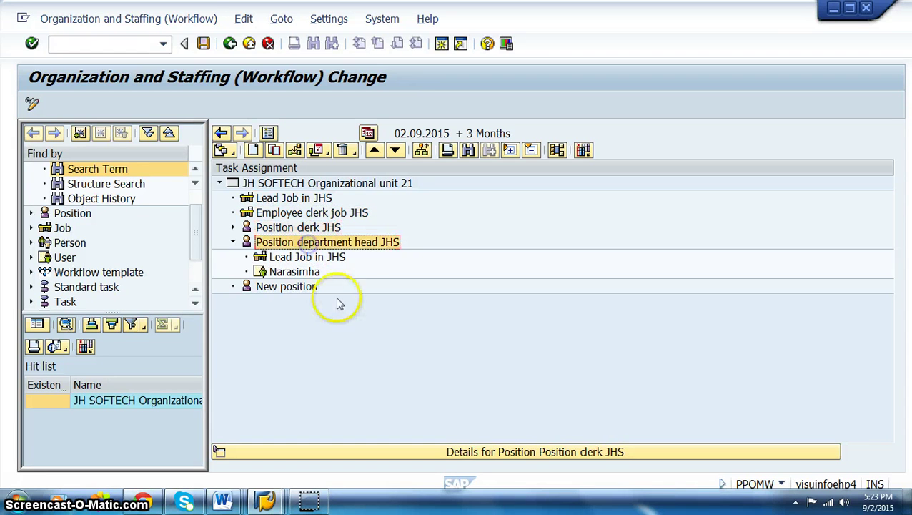
{"action": "left_click", "coordinate": [271, 286]}
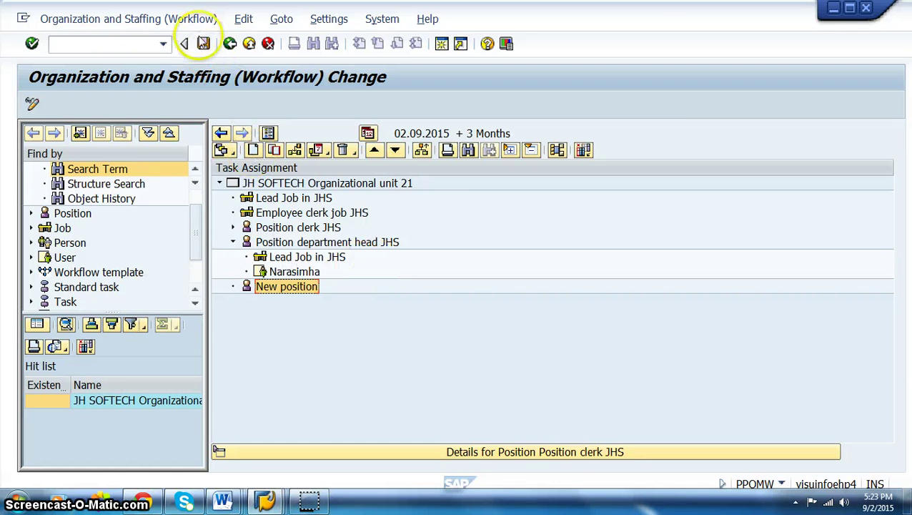
{"action": "left_click", "coordinate": [230, 44]}
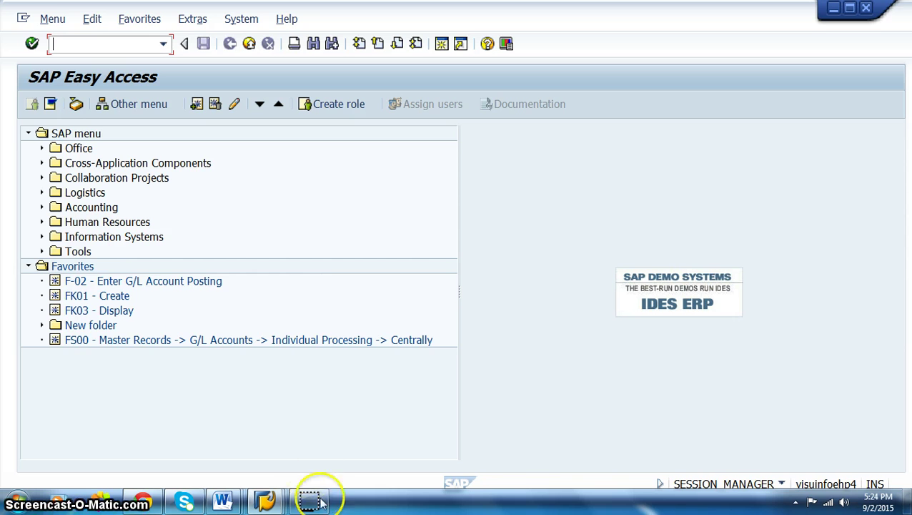
- Switch to the SAP-ABAP-PROJECTS document in Word and look through its project list from PROJECT 1 to PROJECT 21
{"action": "left_click", "coordinate": [222, 500]}
{"action": "left_click", "coordinate": [520, 449]}
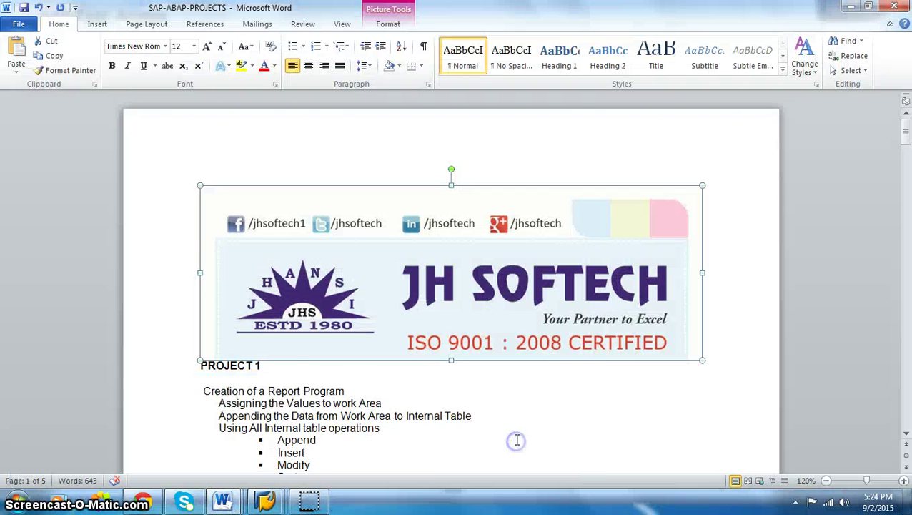
{"action": "scroll", "coordinate": [381, 458], "scroll_direction": "down", "scroll_amount": 12}
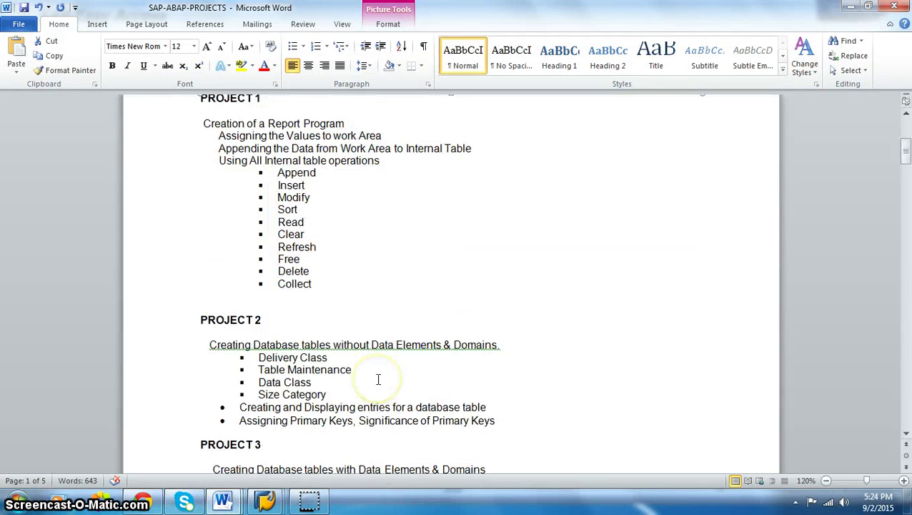
{"action": "scroll", "coordinate": [379, 379], "scroll_direction": "down", "scroll_amount": 15}
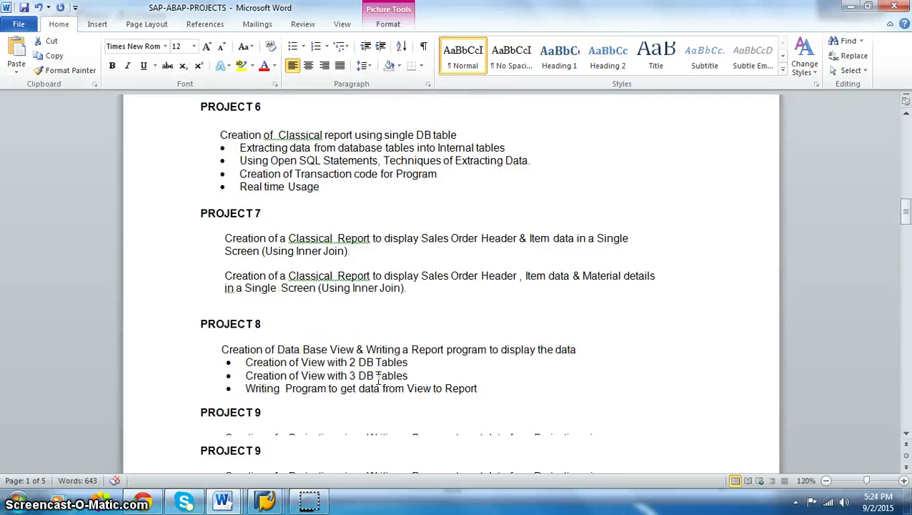
{"action": "scroll", "coordinate": [378, 379], "scroll_direction": "down", "scroll_amount": 15}
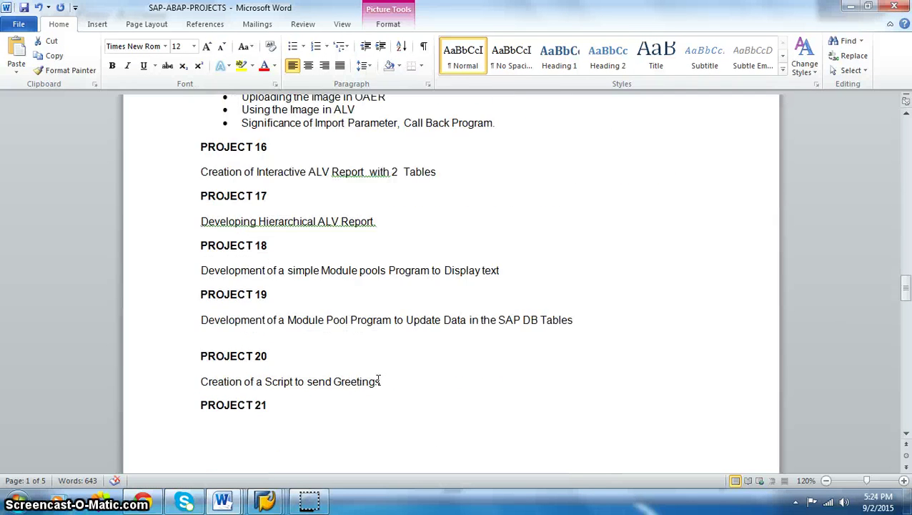